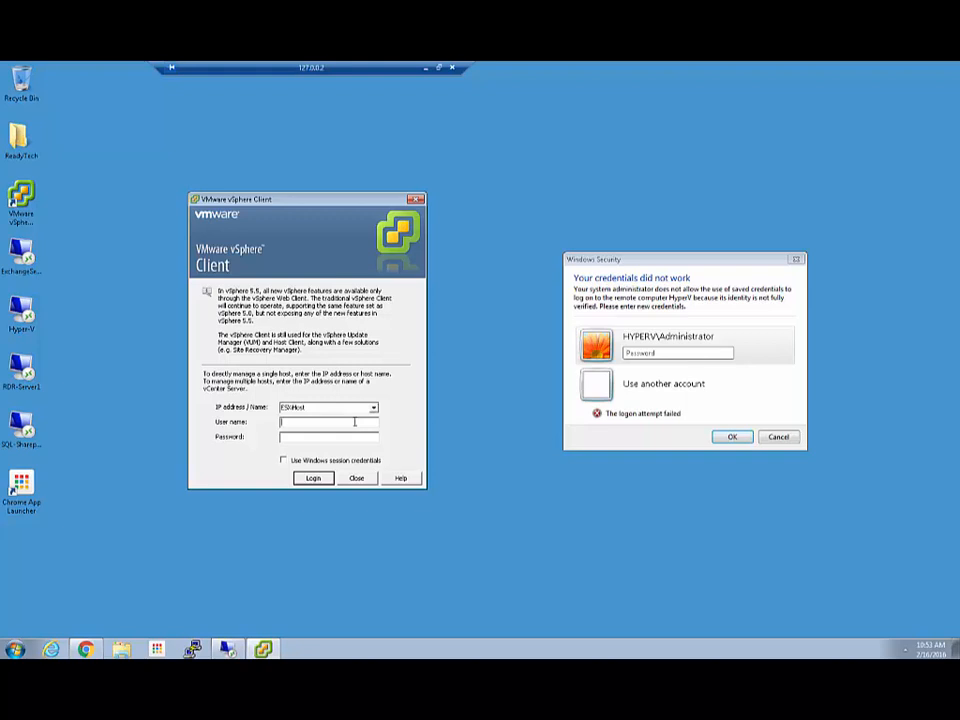
# - Log in to ESXiHost as administrator, supplying the account password for the connection
pyautogui.write('administrator')
pyautogui.press('Tab')
pyautogui.write('**********')
pyautogui.press('Tab')
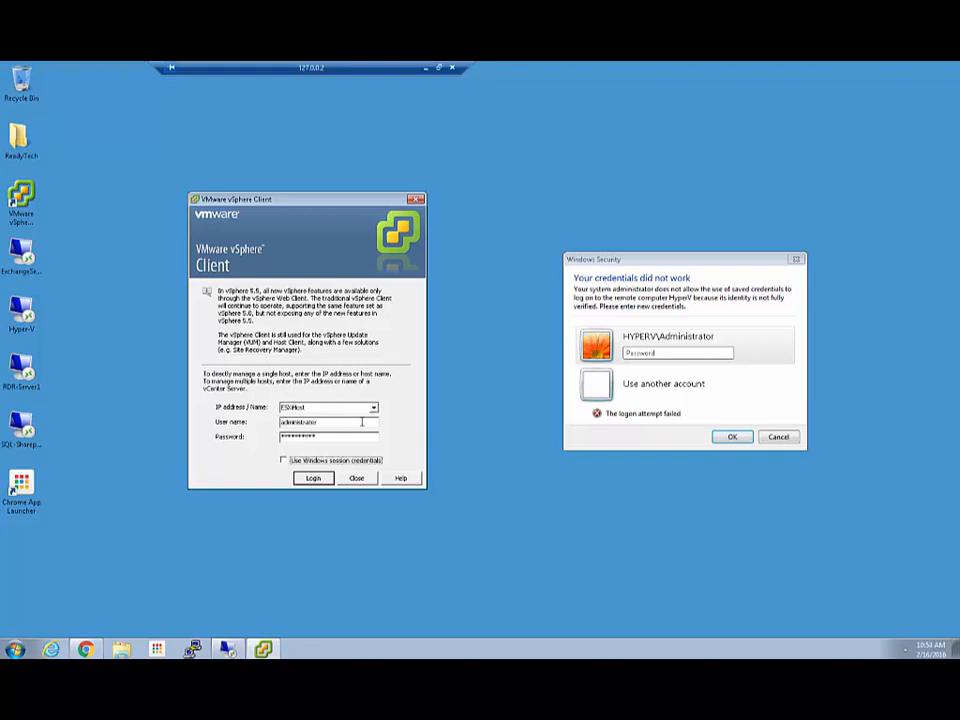
pyautogui.click(311, 478)
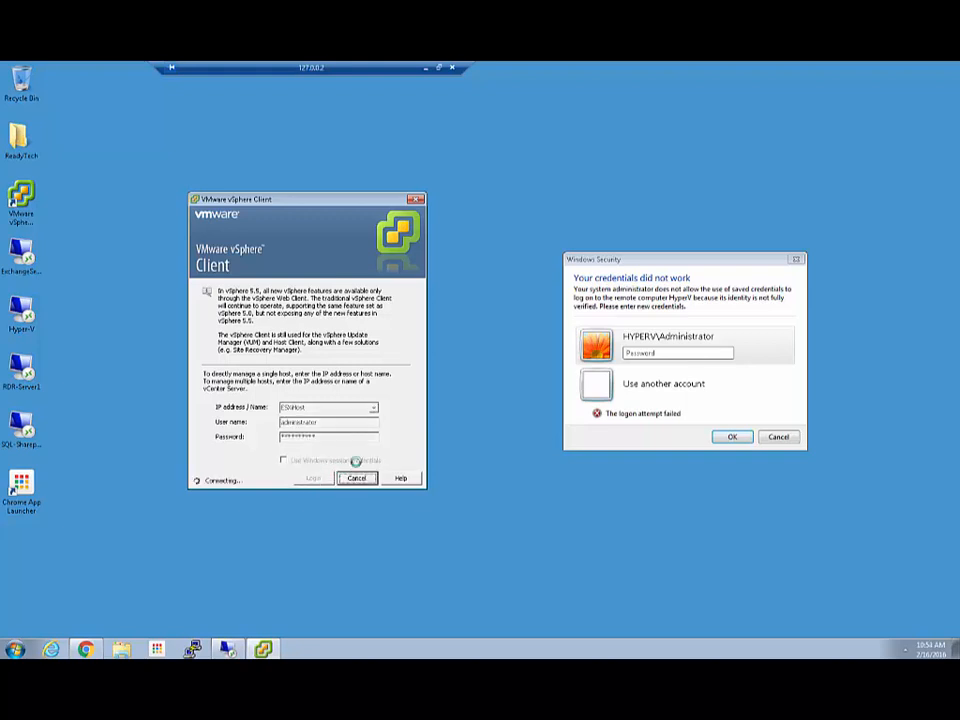
pyautogui.click(652, 353)
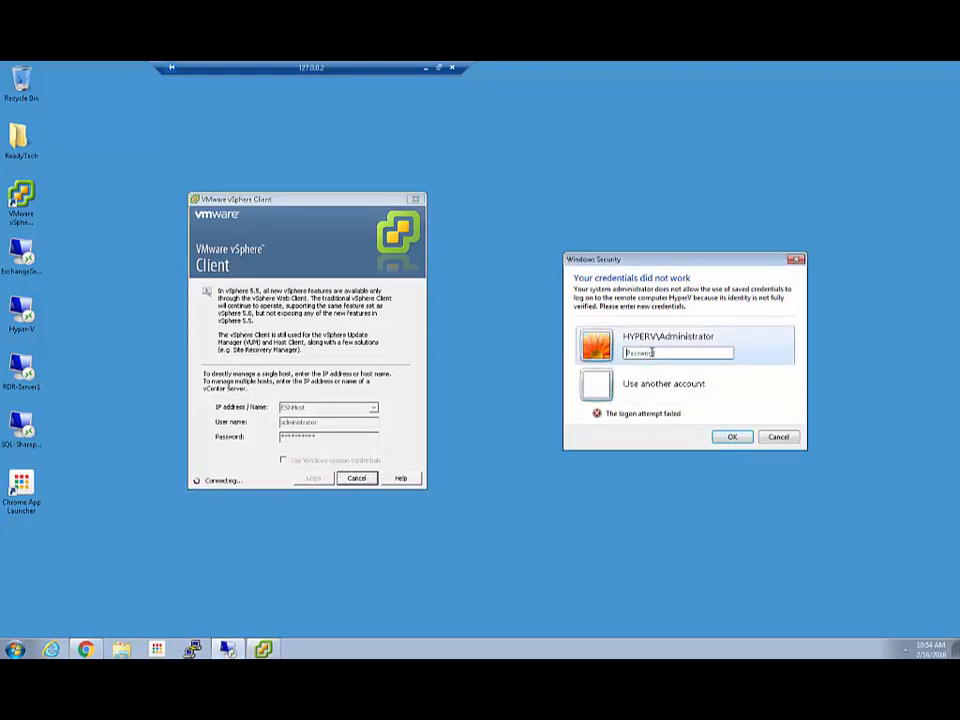
pyautogui.write('**********')
pyautogui.press('Return')
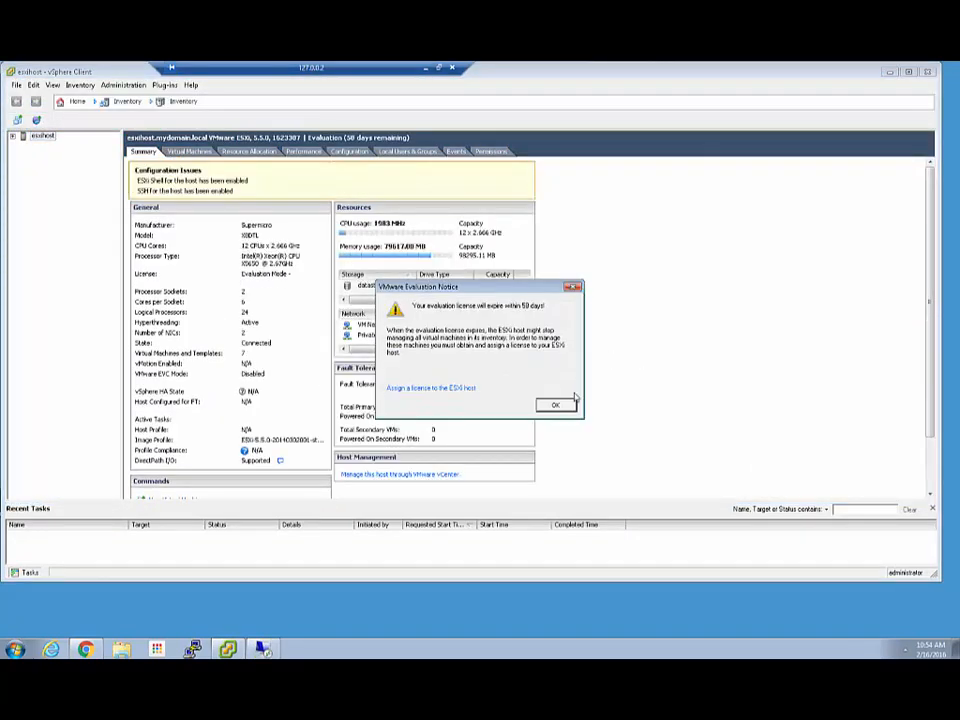
# - Dismiss the evaluation notice and open Edit Settings for Local_UEB under esxihost > No_Backups
pyautogui.click(555, 404)
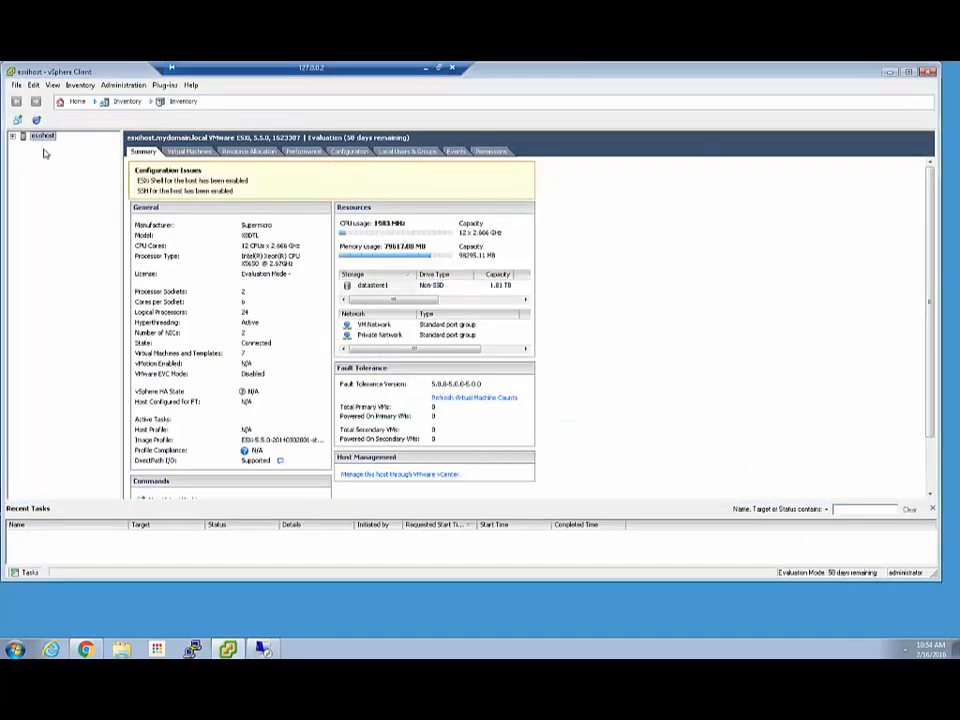
pyautogui.click(12, 135)
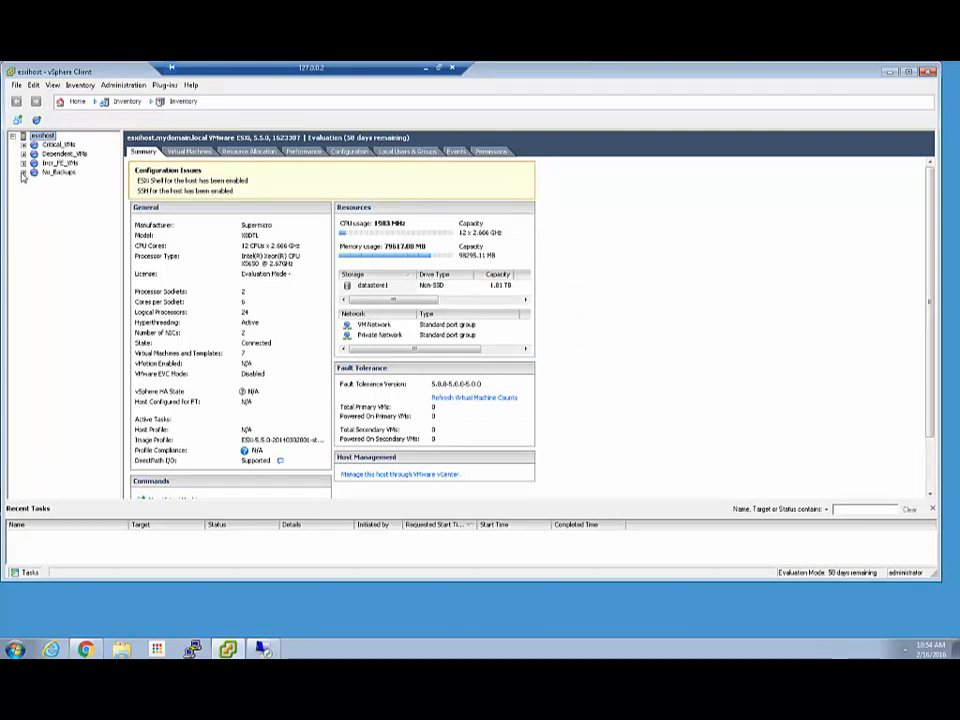
pyautogui.click(23, 172)
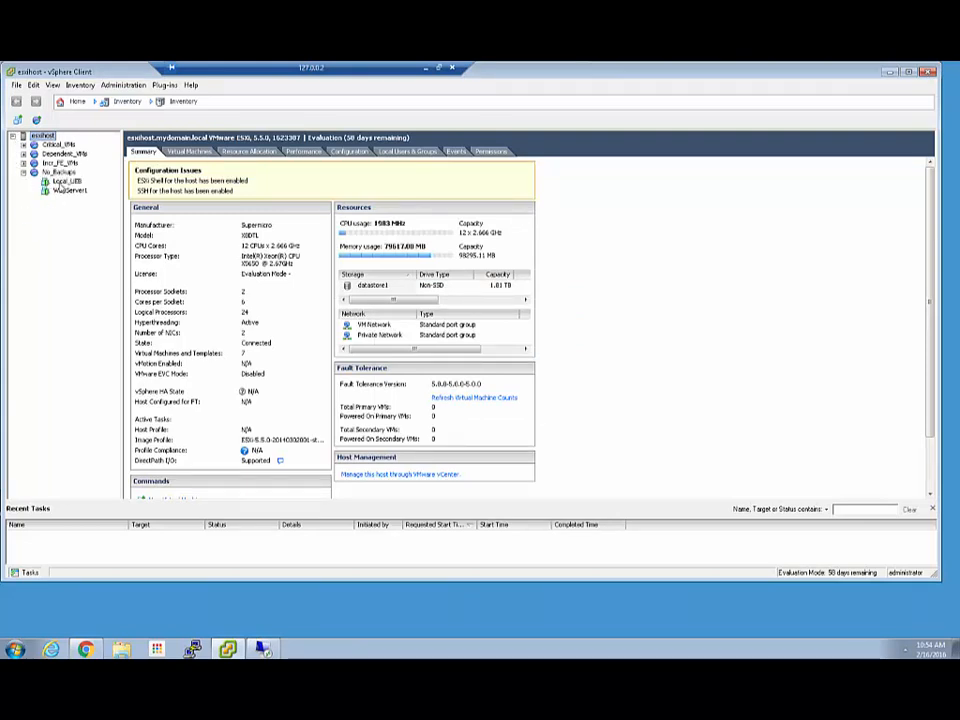
pyautogui.click(66, 181)
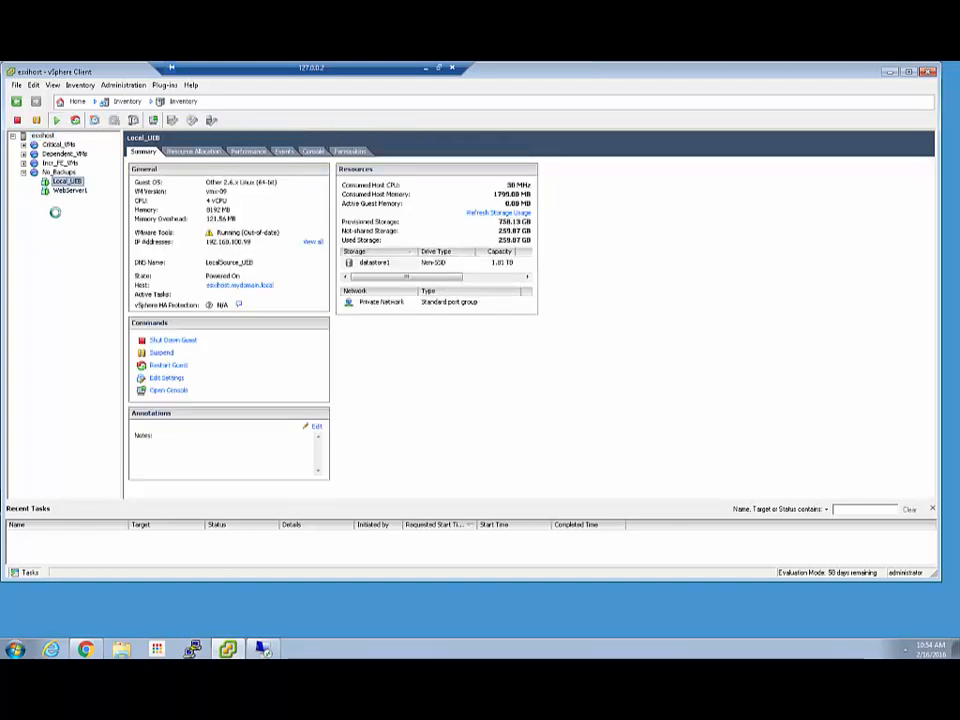
pyautogui.click(161, 379)
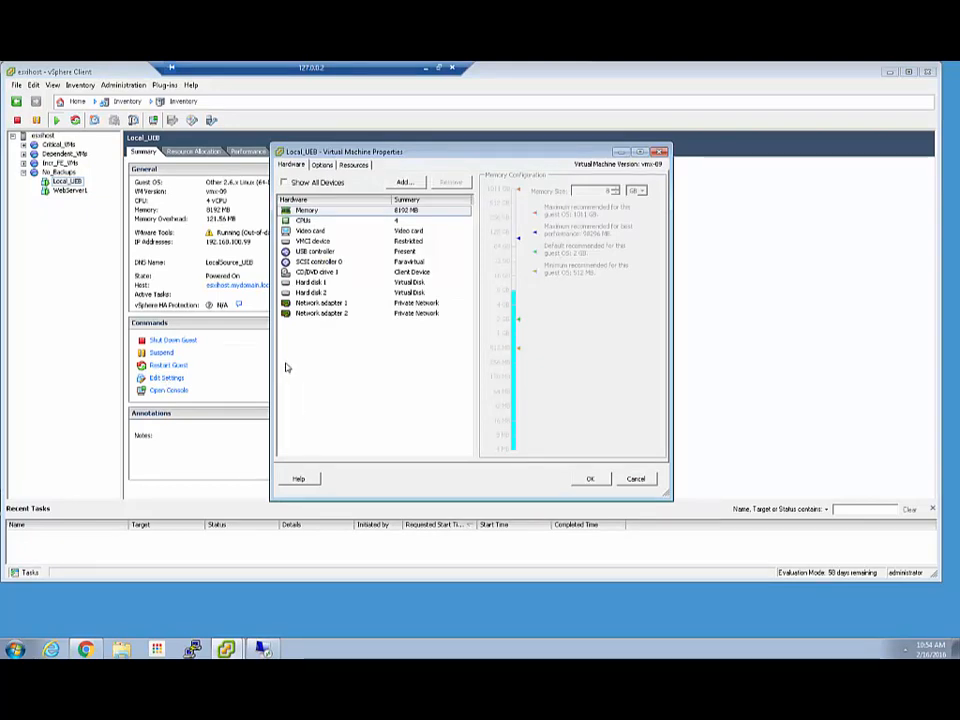
# - Inspect the Local_UEB VM's CPU settings, then its Hard disk 2 settings
pyautogui.click(399, 221)
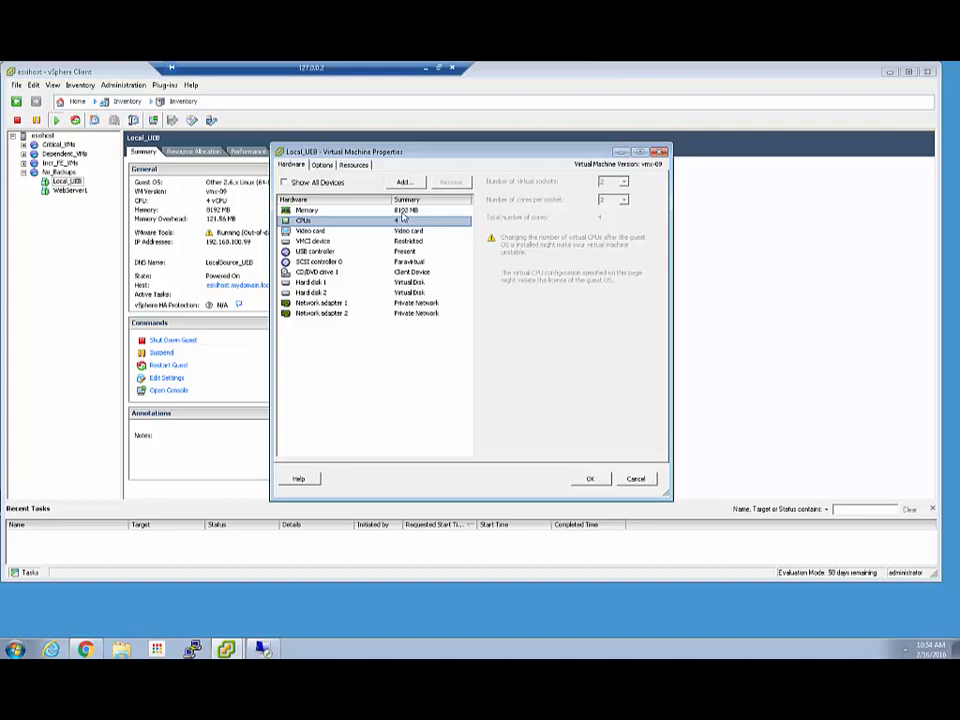
pyautogui.click(340, 292)
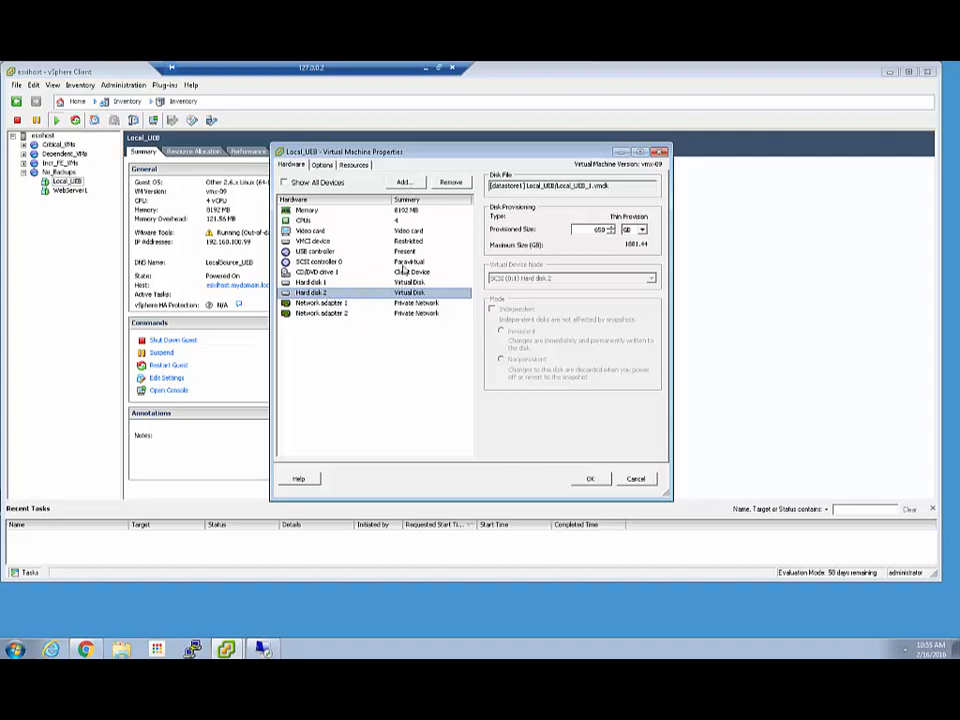
pyautogui.click(404, 183)
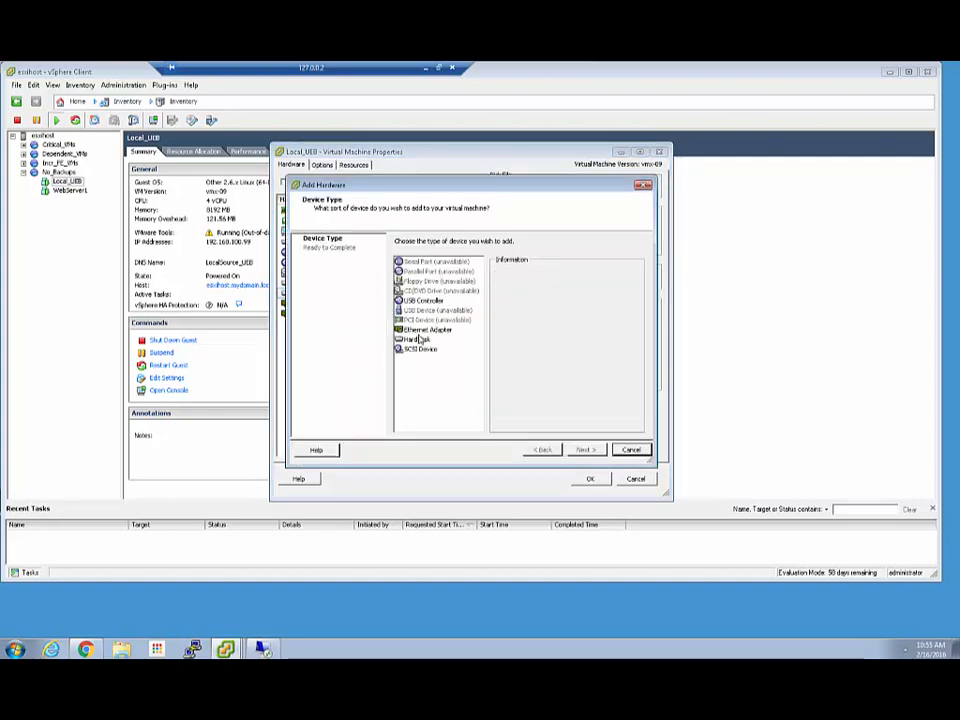
pyautogui.click(419, 340)
pyautogui.click(418, 348)
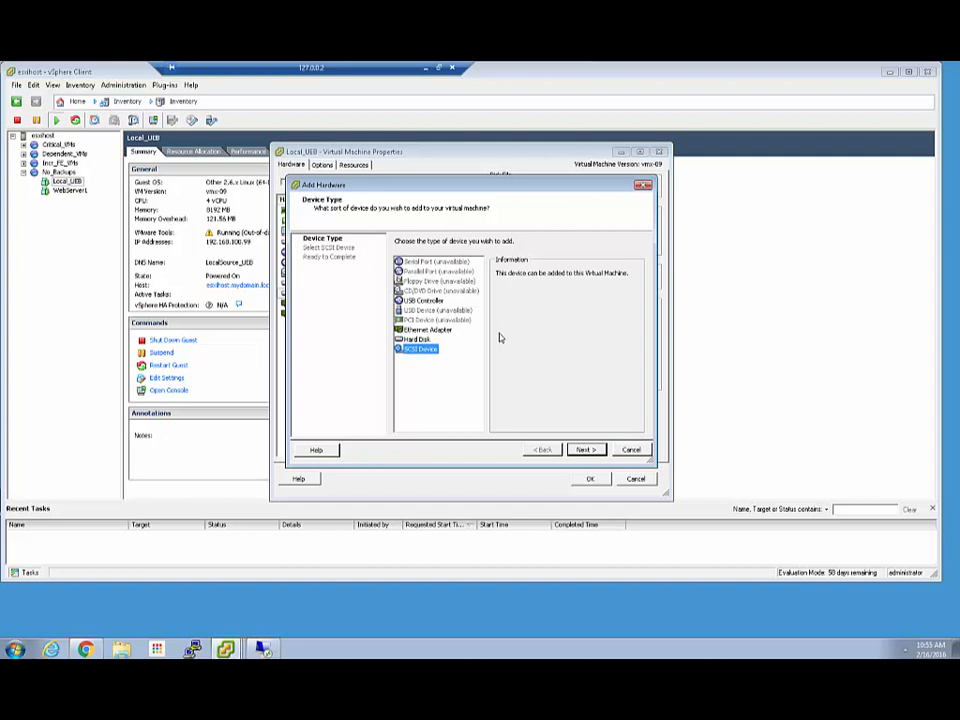
pyautogui.click(418, 339)
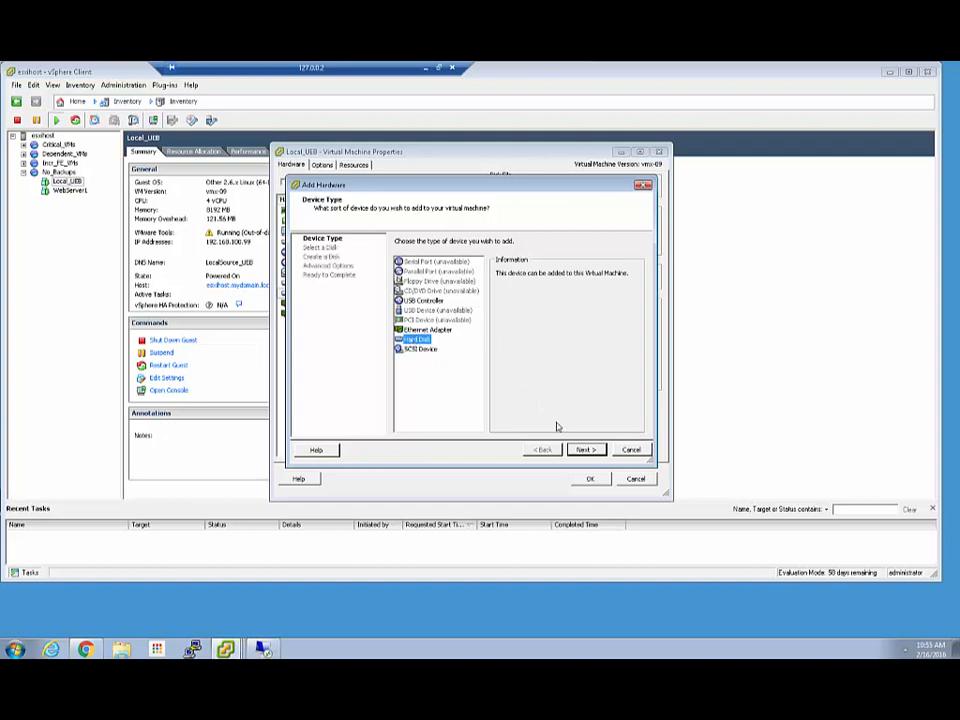
pyautogui.click(585, 449)
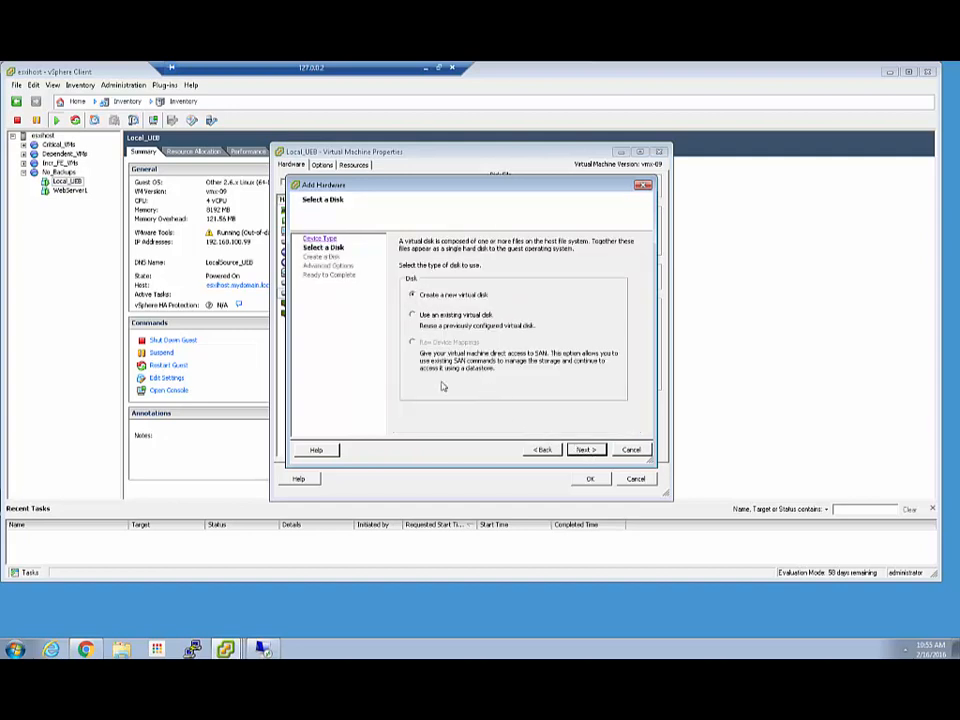
pyautogui.click(632, 450)
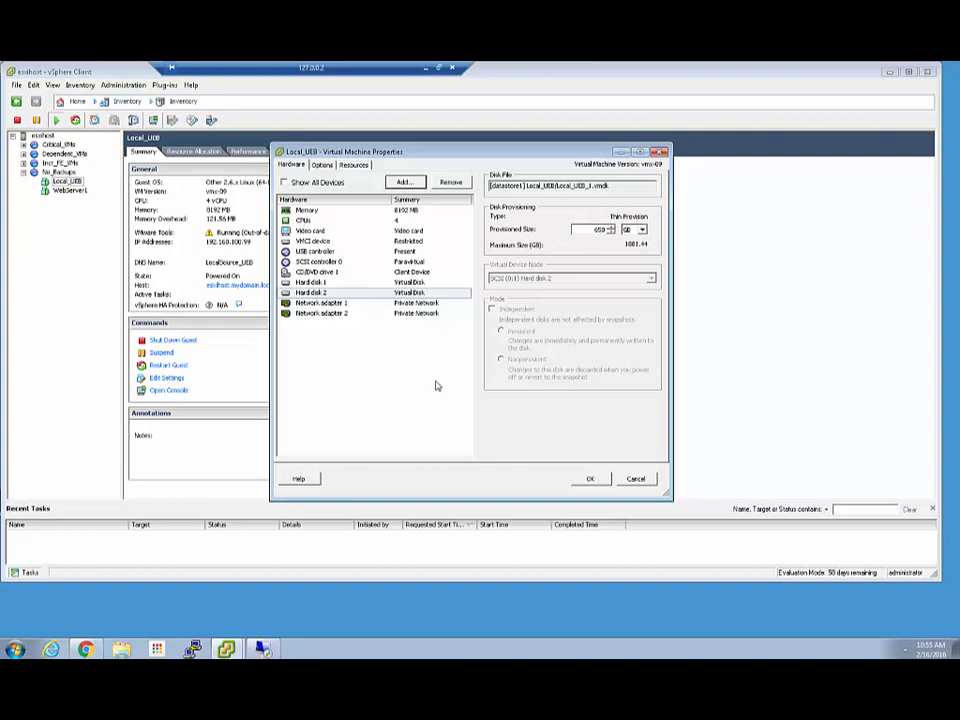
pyautogui.click(318, 303)
# - Check Network adapters 2 and 1, cancel the VM properties, and minimize vSphere Client
pyautogui.click(320, 313)
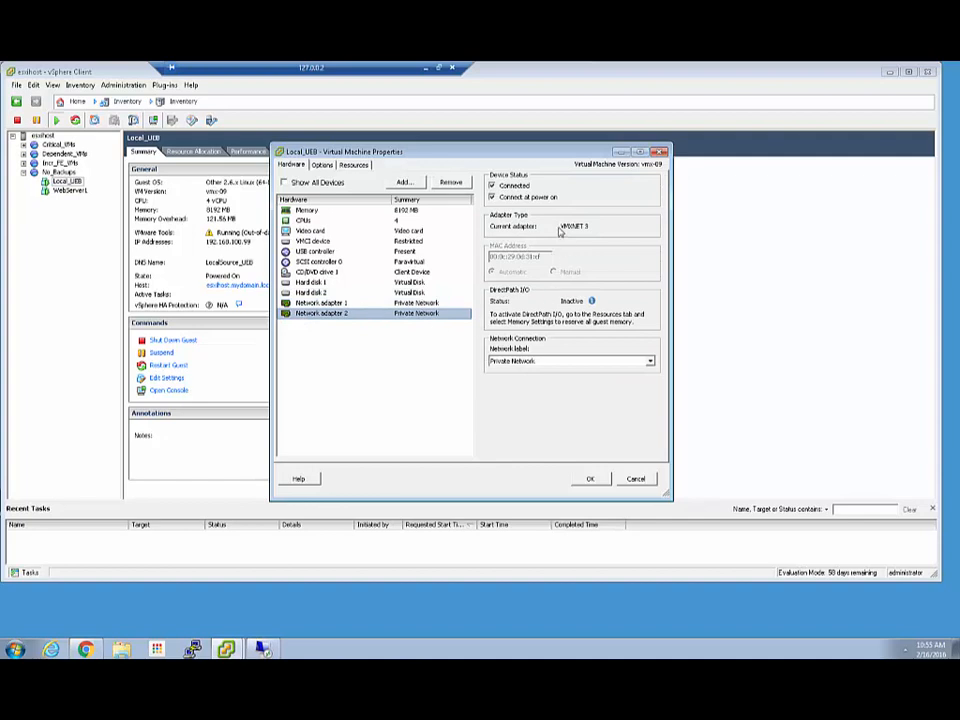
pyautogui.click(450, 302)
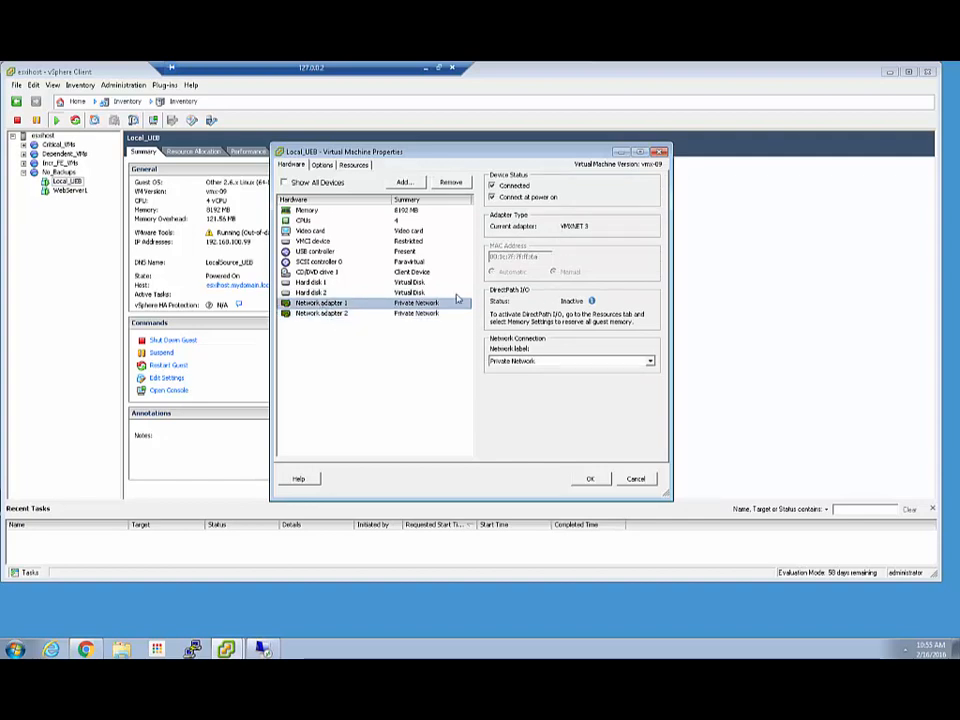
pyautogui.click(637, 479)
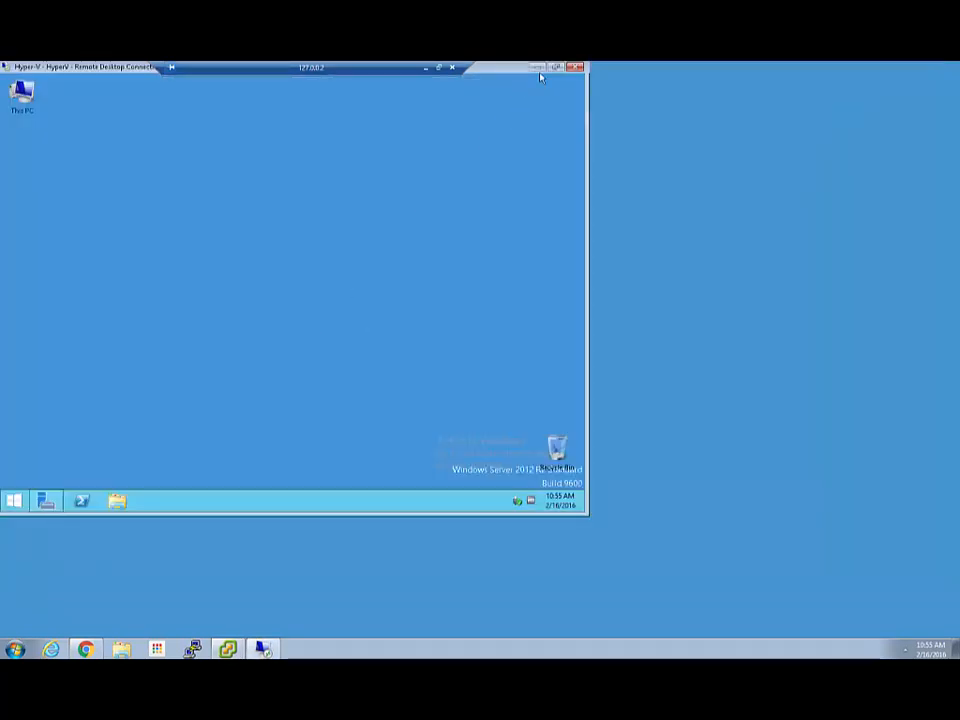
pyautogui.click(556, 67)
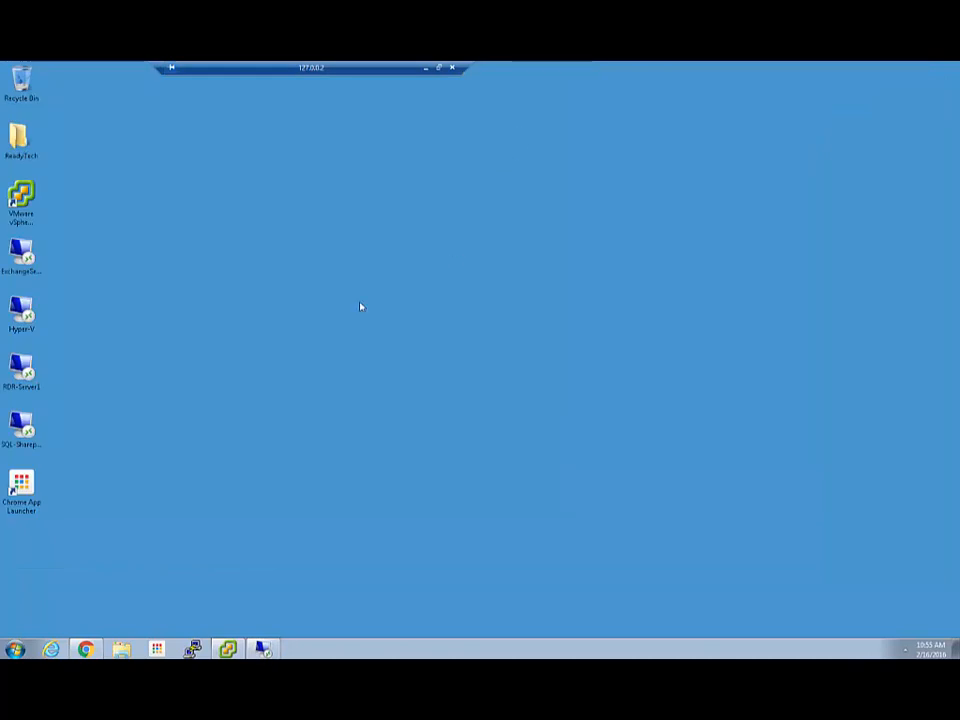
# - In Chrome, load unitrends.com in a new tab via the edited Unitrends Community bookmark
pyautogui.click(89, 650)
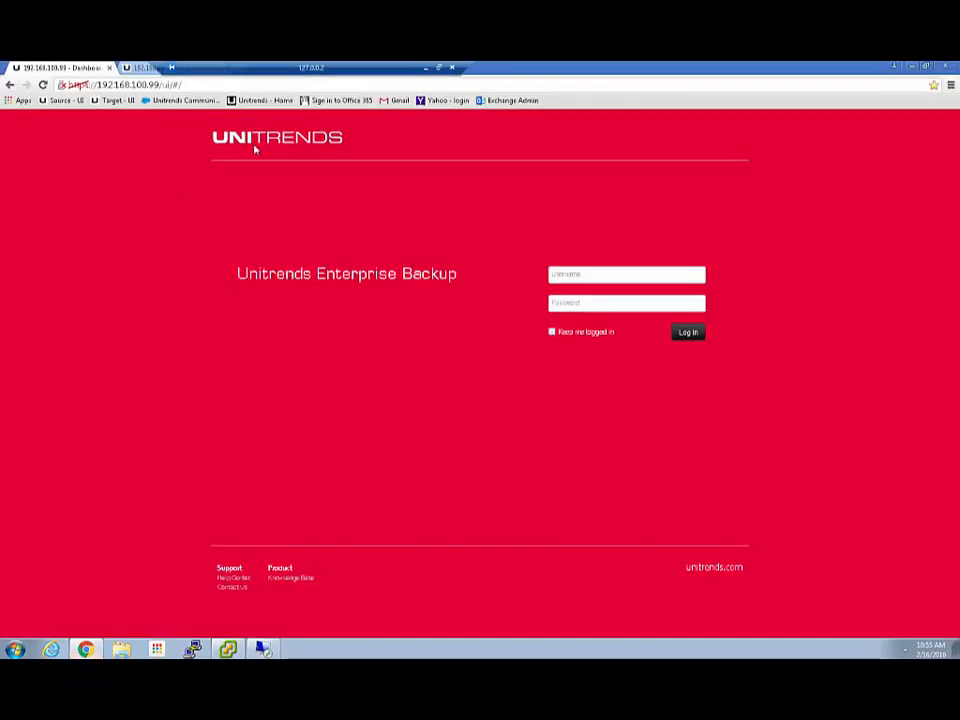
pyautogui.hotkey('ctrl', 't')
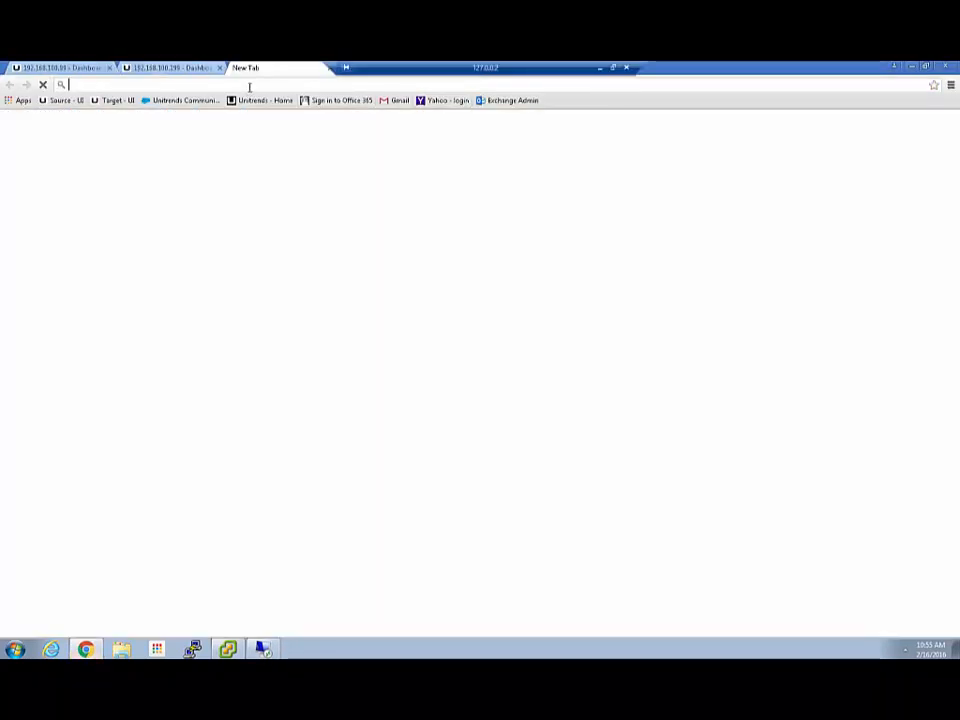
pyautogui.click(188, 100)
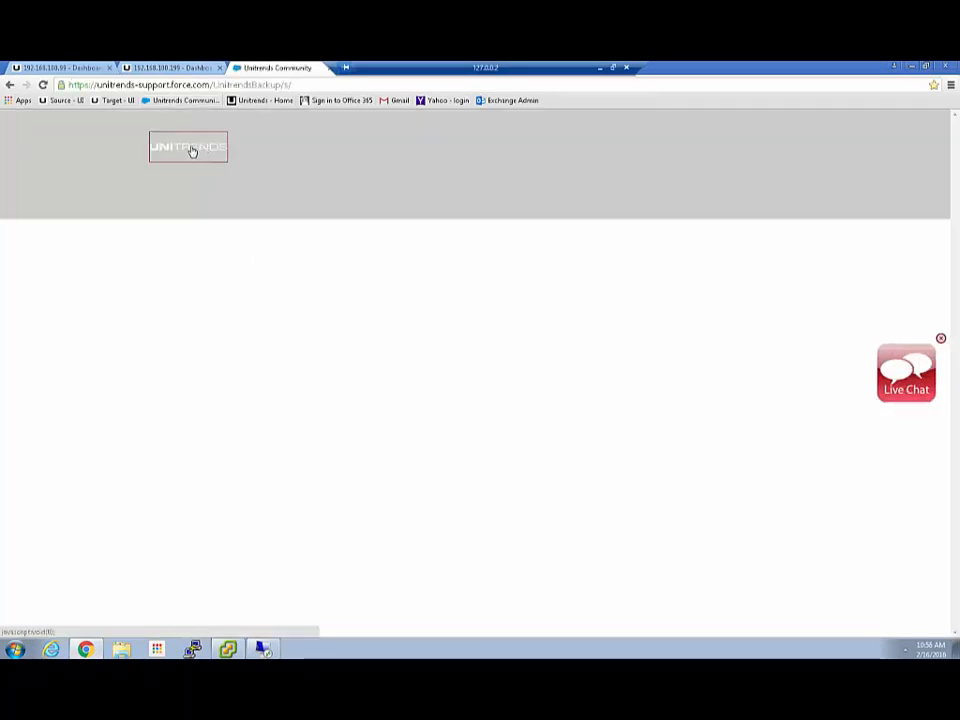
pyautogui.moveTo(136, 84); pyautogui.dragTo(378, 79)
pyautogui.write('.com')
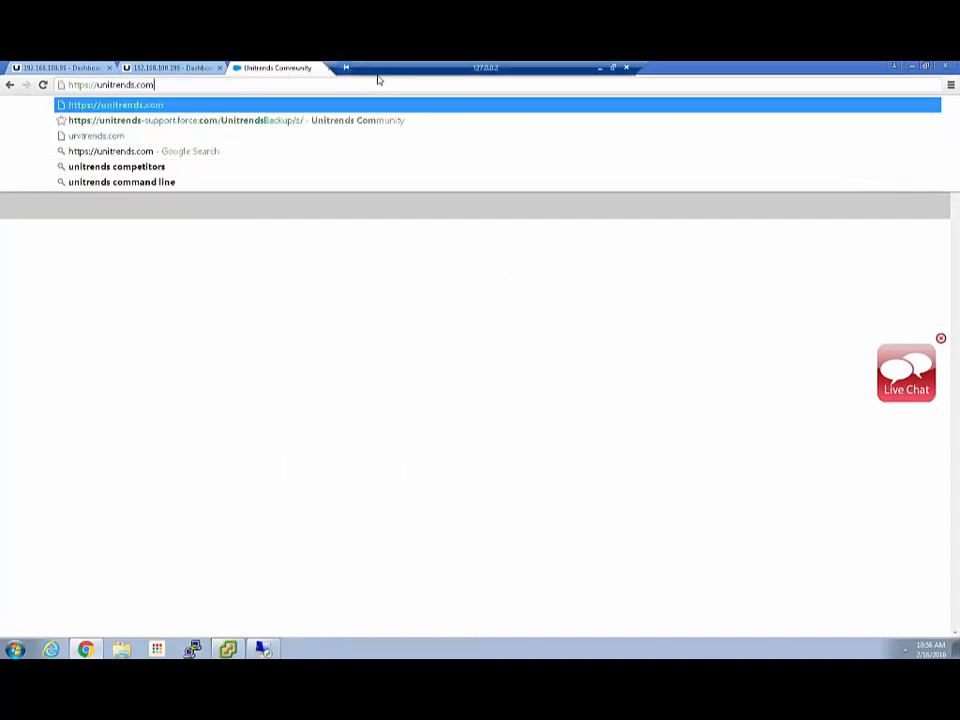
pyautogui.press('Return')
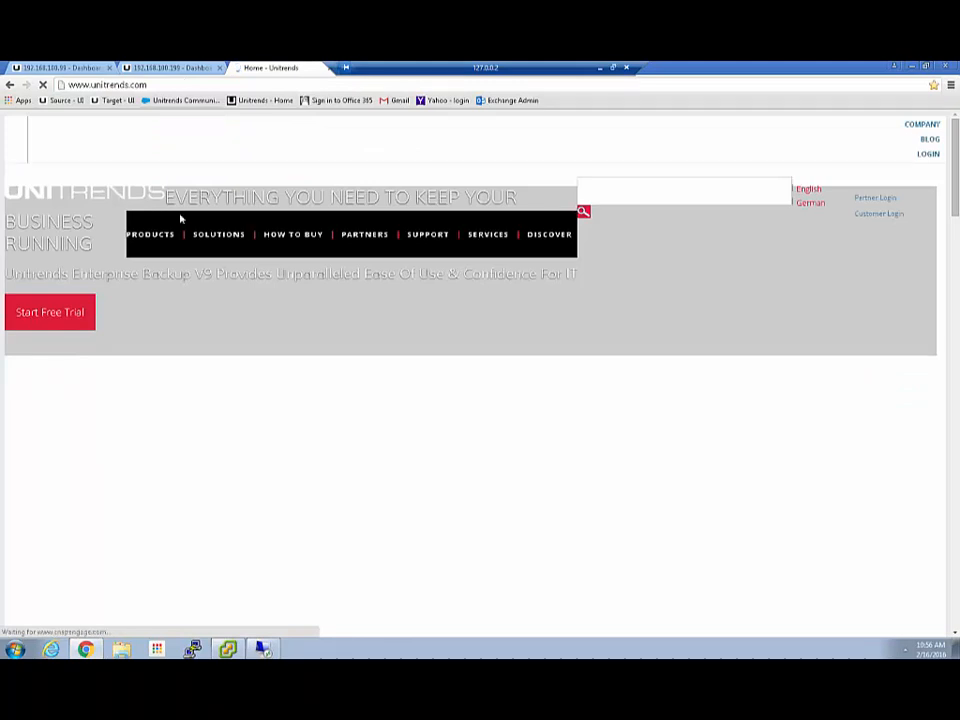
# - Browse the Unitrends Enterprise Backup product page, then close its tab and minimise Chrome
pyautogui.click(165, 239)
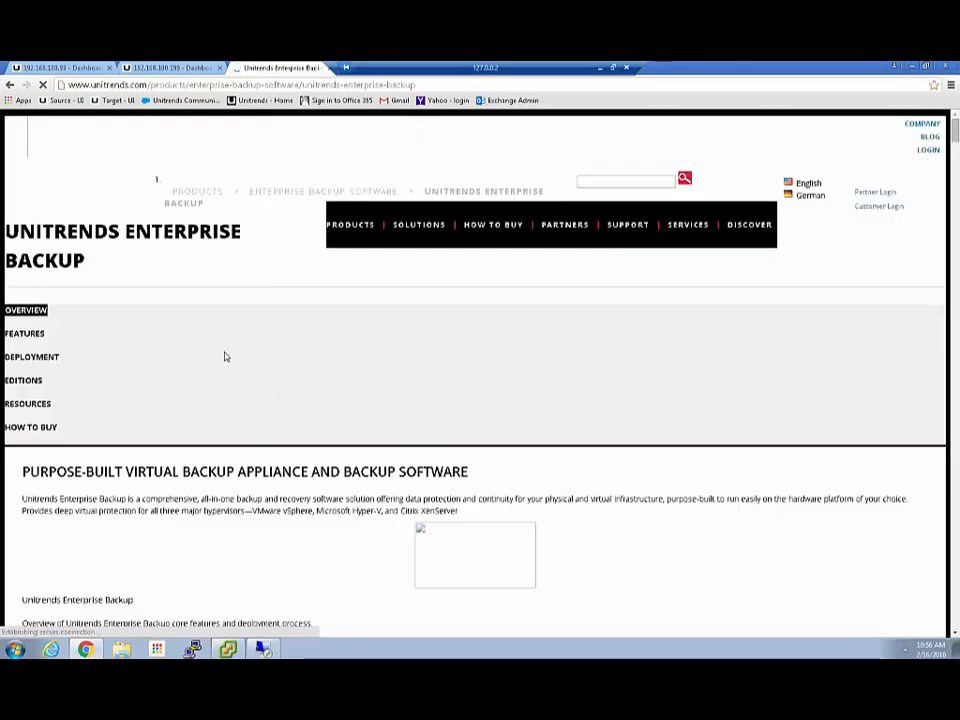
pyautogui.scroll(-5, 340, 396)
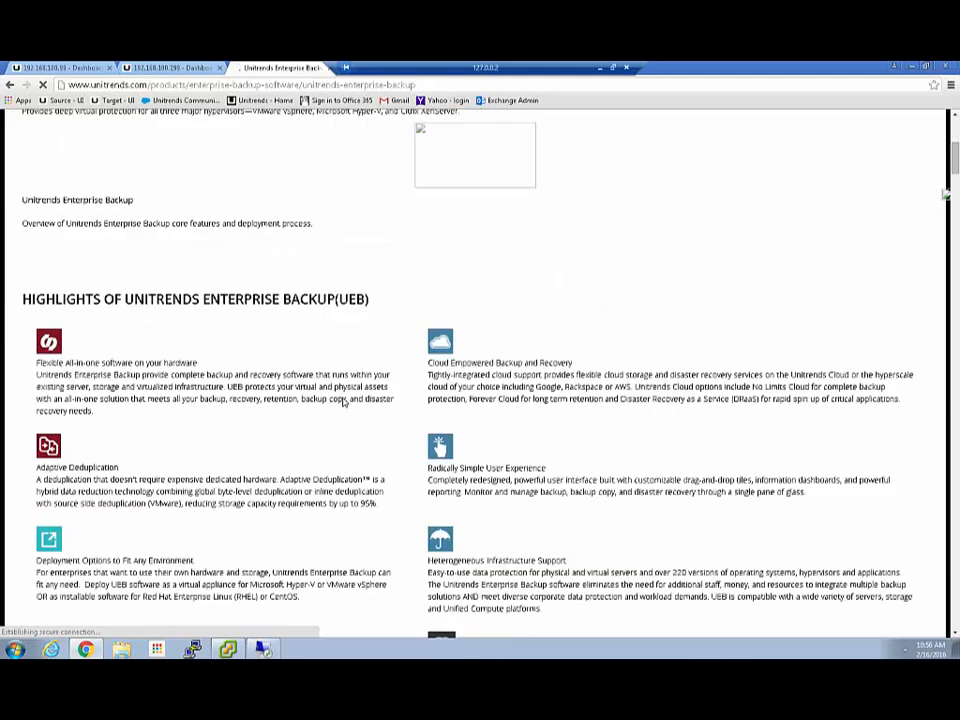
pyautogui.scroll(-10, 343, 401)
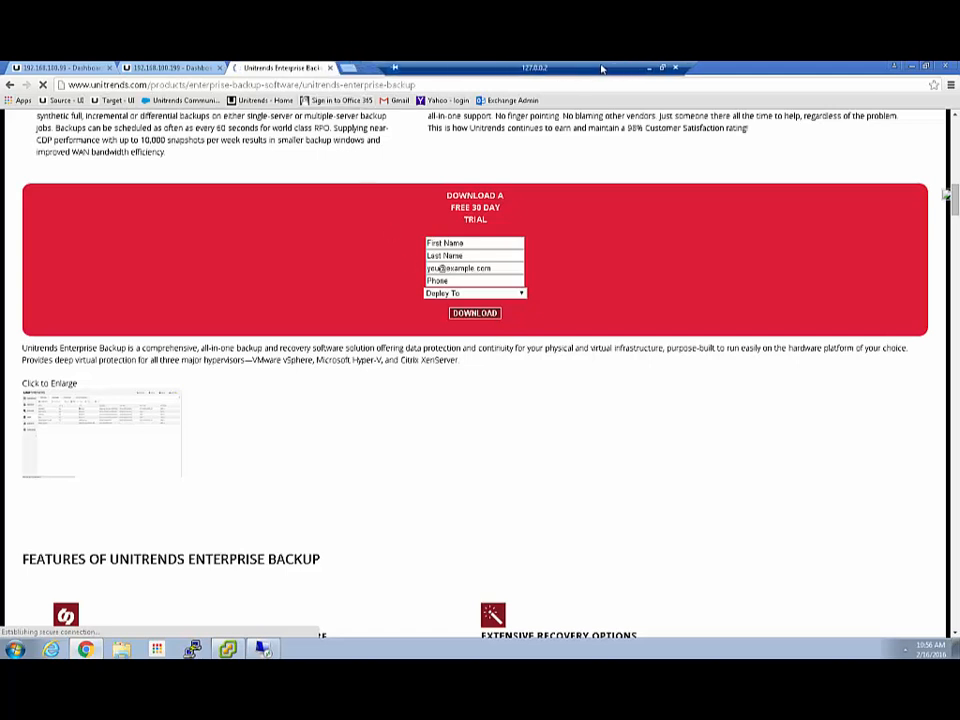
pyautogui.click(330, 68)
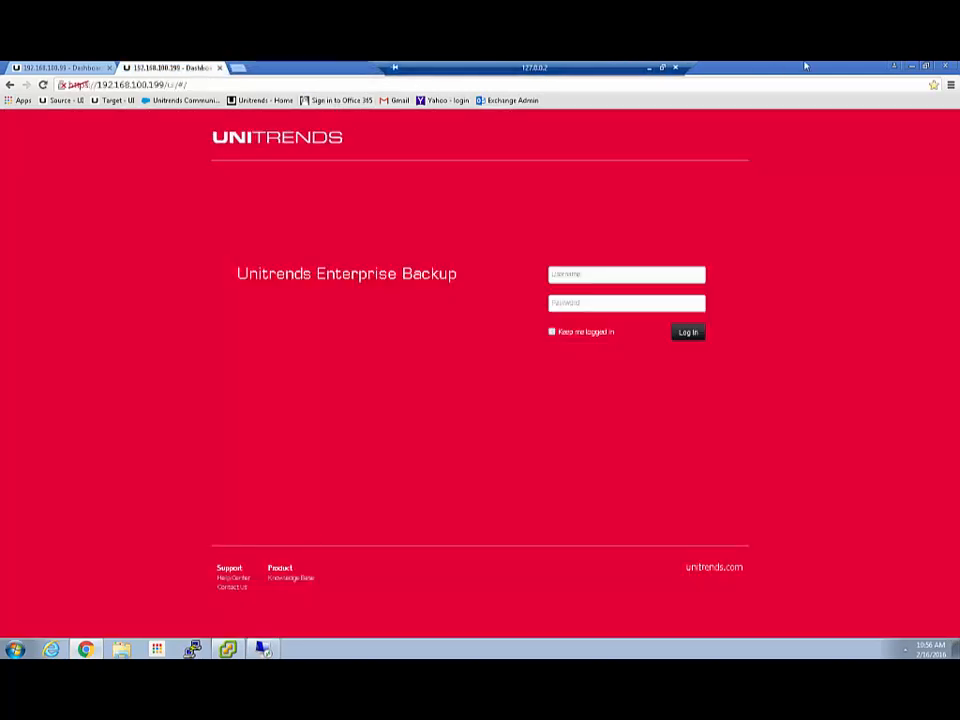
pyautogui.click(911, 66)
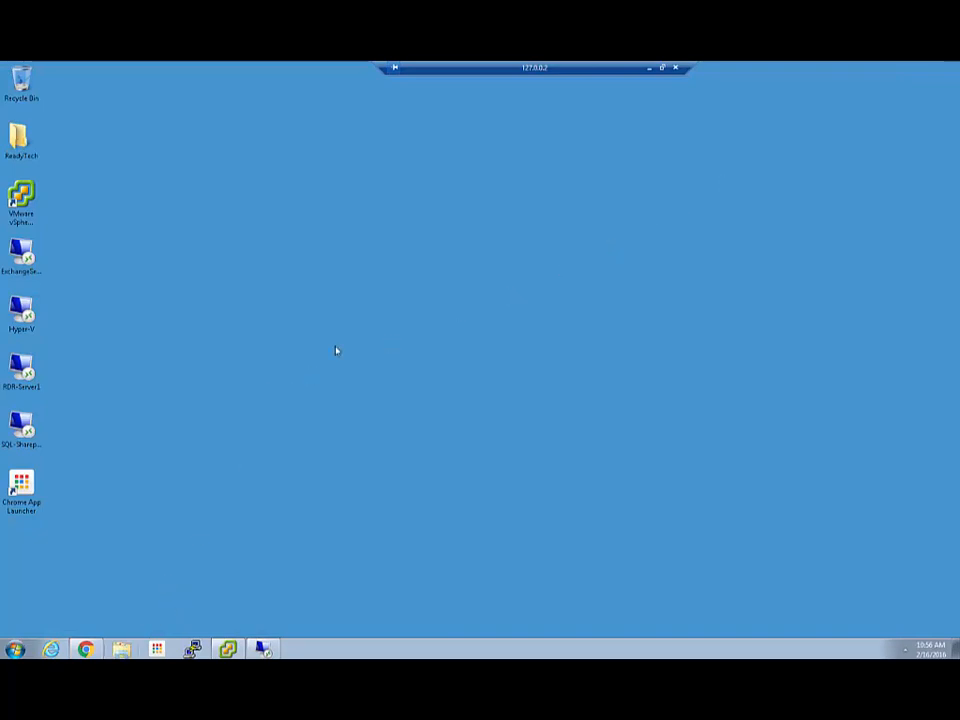
# - Browse AppsVol1 (Z:) > Unitrends > UEB, then select the VMware installer in Downloads
pyautogui.press('super+e')
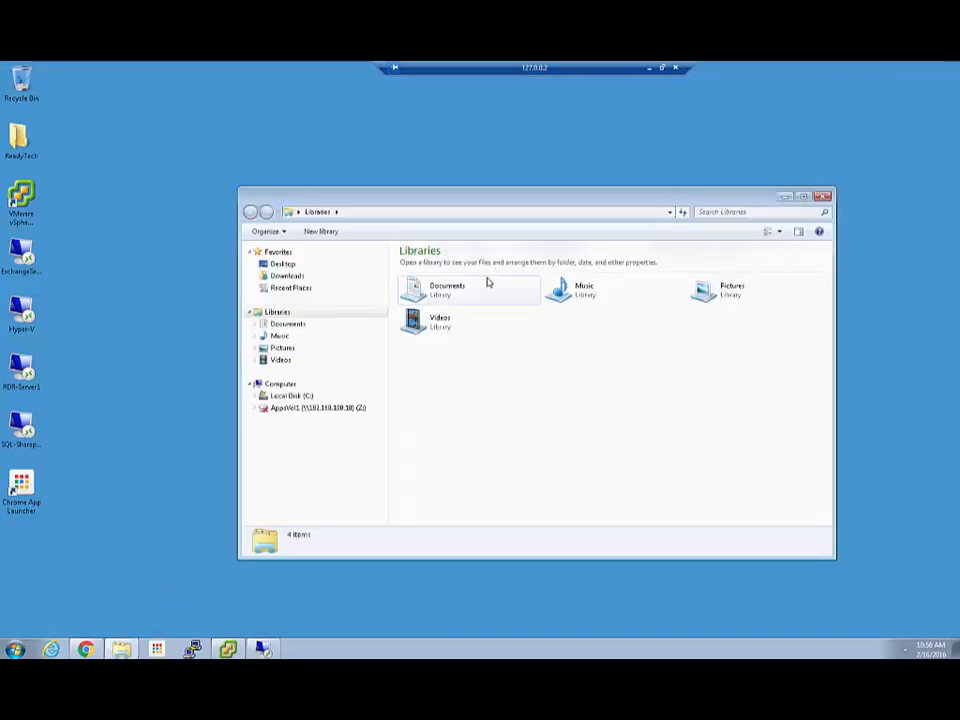
pyautogui.click(296, 411)
pyautogui.doubleClick(421, 316)
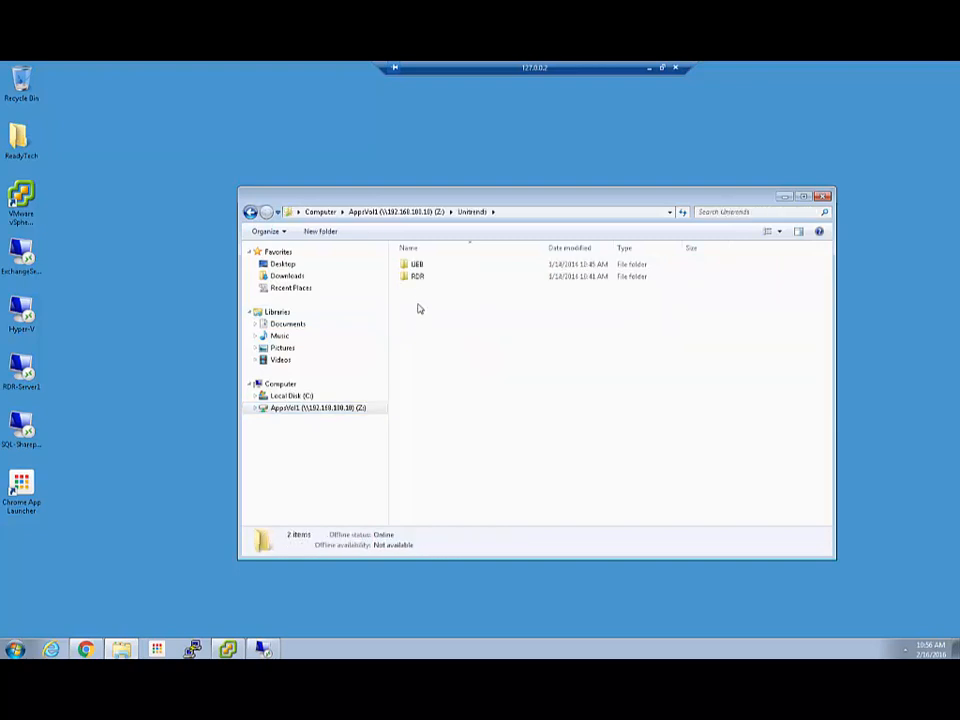
pyautogui.doubleClick(421, 265)
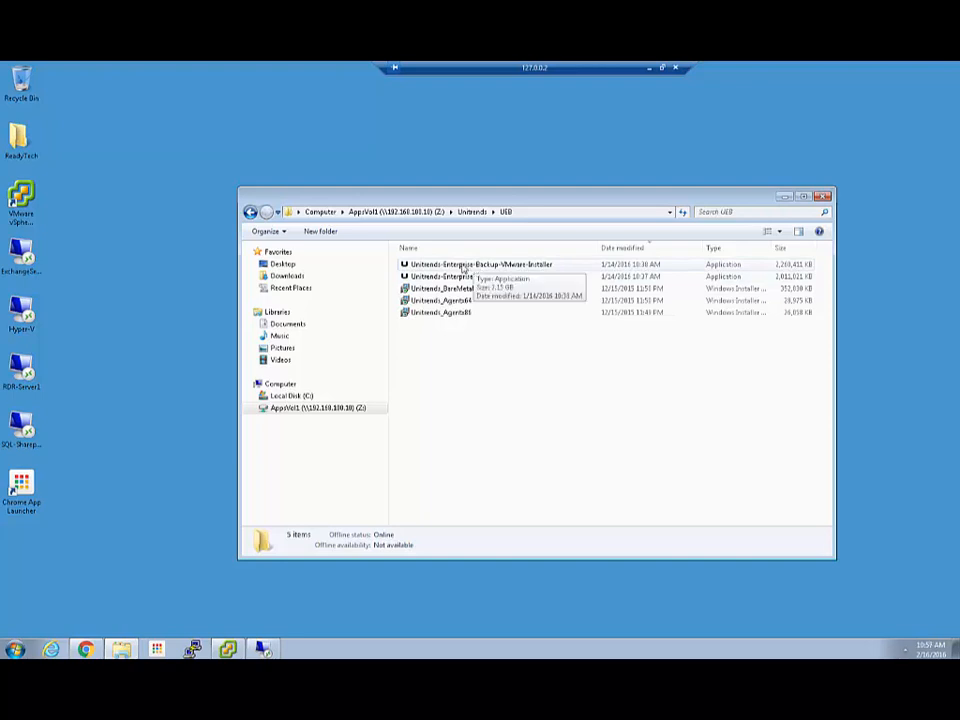
pyautogui.click(284, 277)
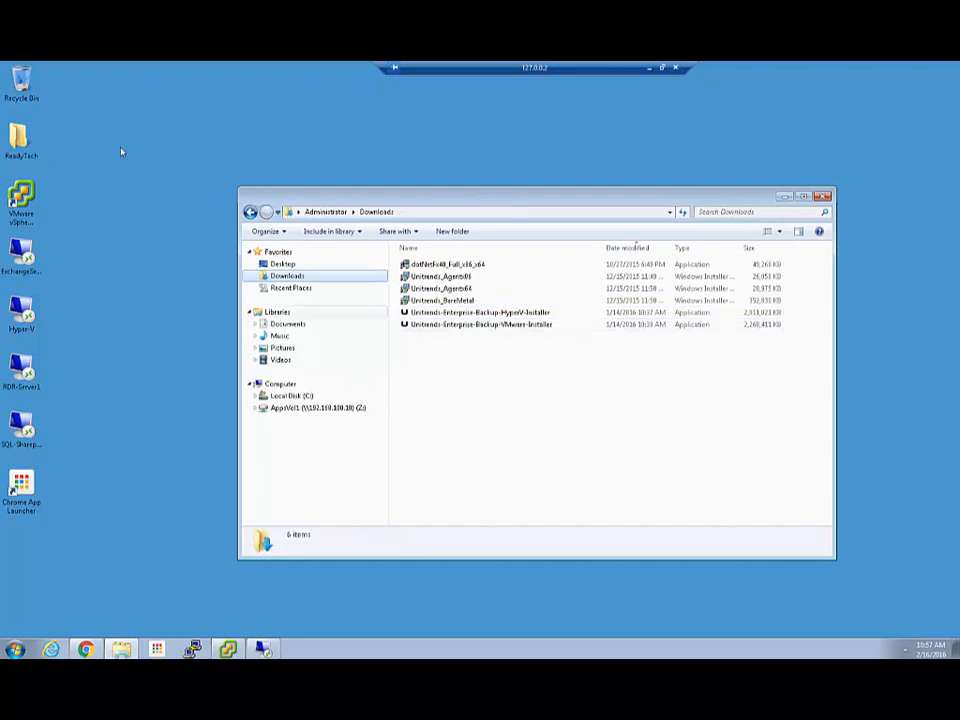
pyautogui.click(480, 325)
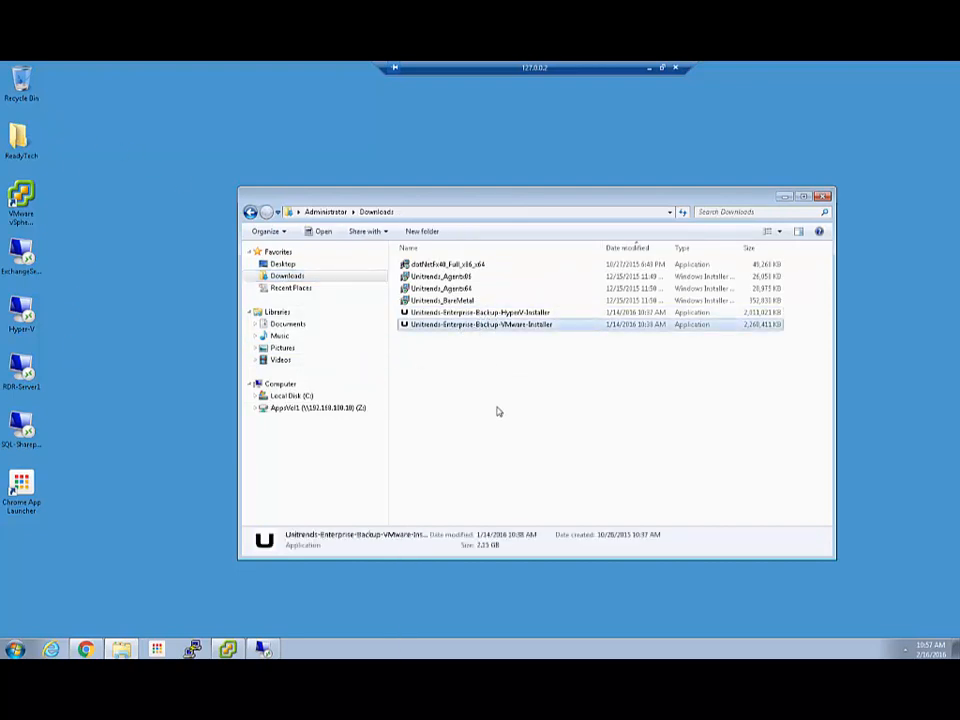
# - Run the Unitrends VMware installer and enter host 192.168.100.203, user administrator and the password
pyautogui.doubleClick(469, 327)
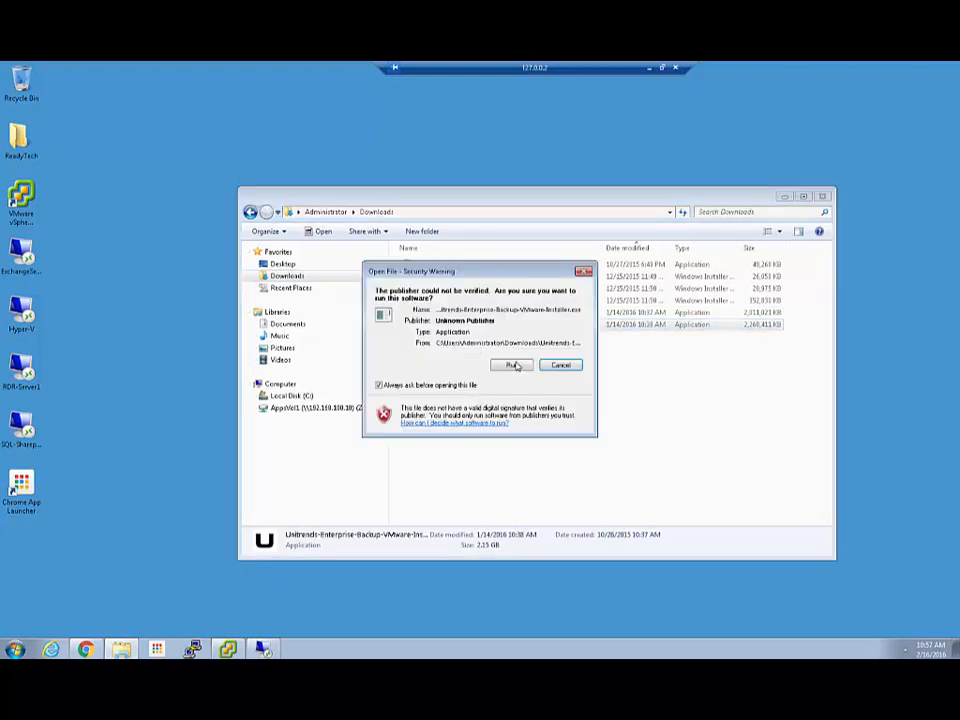
pyautogui.click(512, 364)
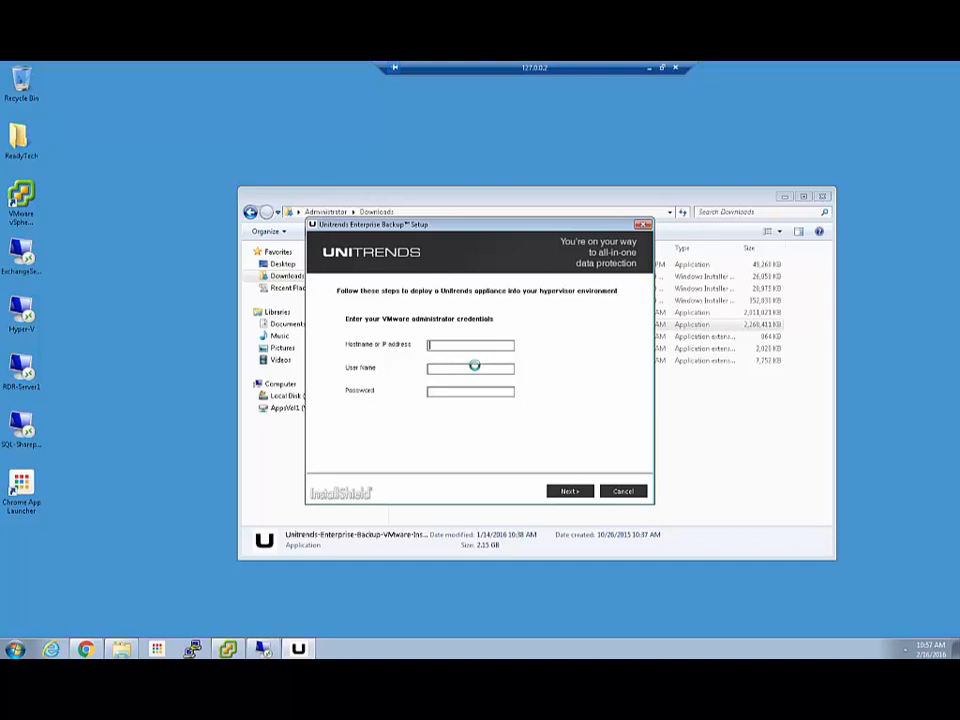
pyautogui.write('192.168.100.203')
pyautogui.press('Tab')
pyautogui.write('administrator')
pyautogui.press('Tab')
pyautogui.write('••••••••••••')
# - After validation, place appliance Local_Source_UEB on esxihost.mydomain.local using datastore1
pyautogui.click(568, 491)
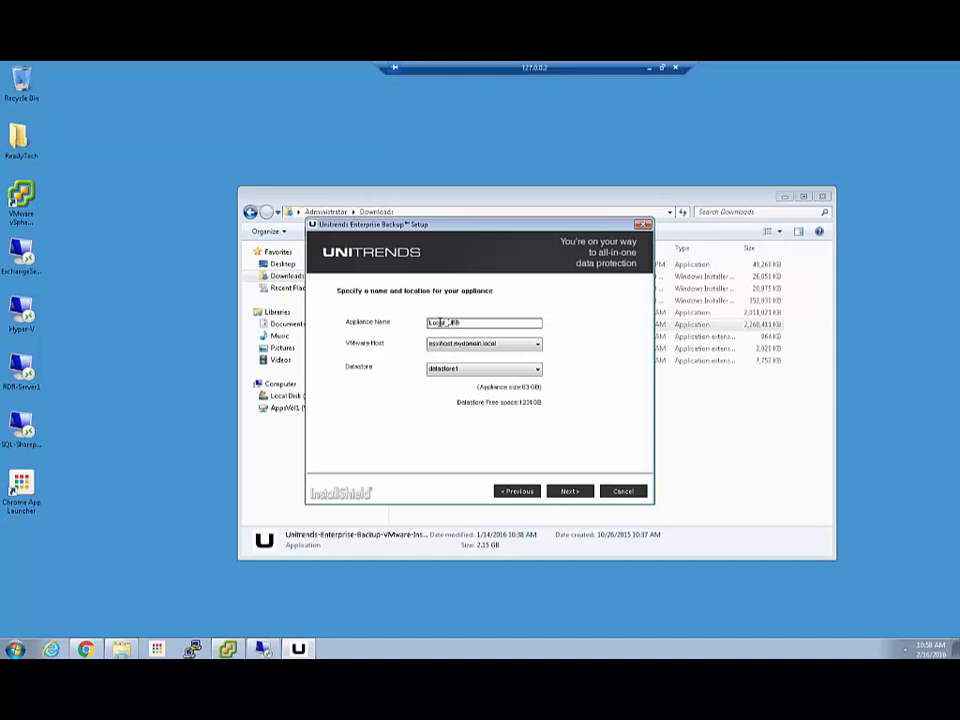
pyautogui.write('ma')
pyautogui.click(478, 345)
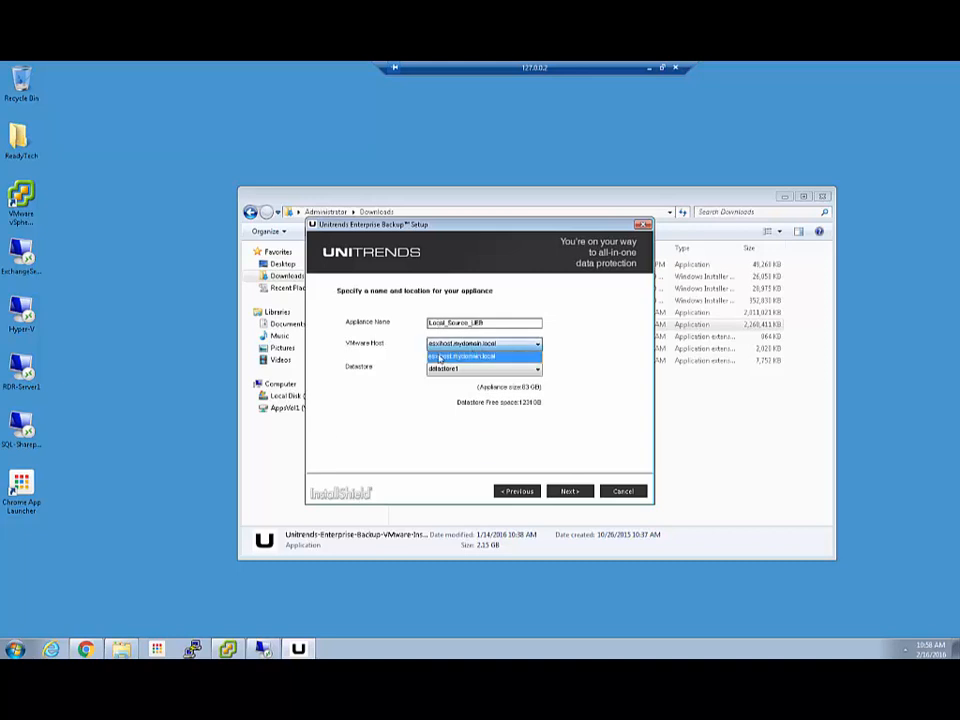
pyautogui.click(440, 357)
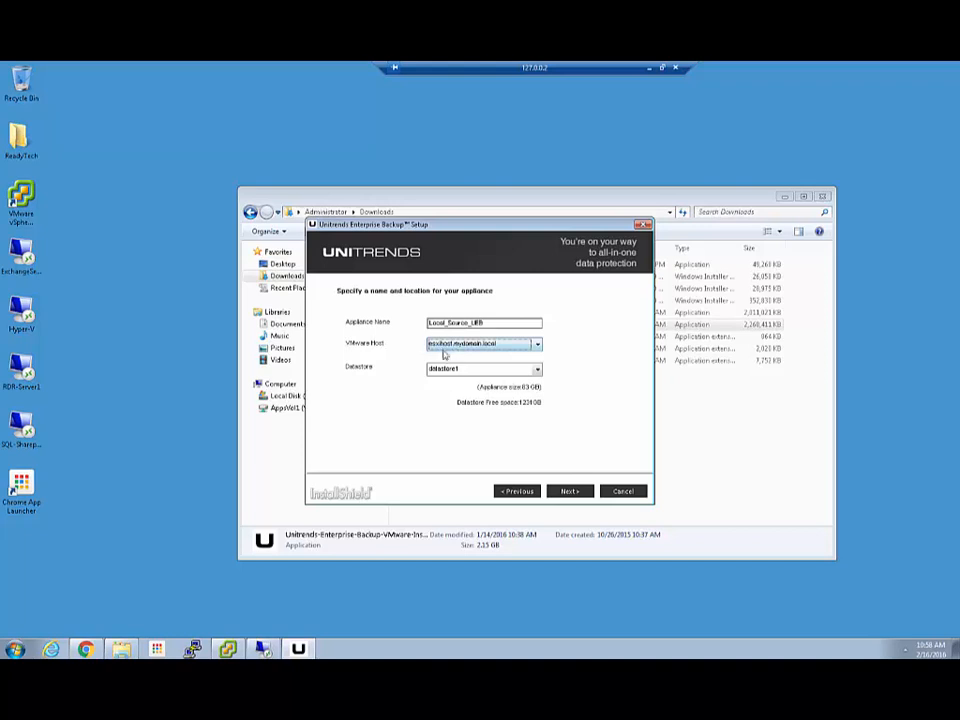
pyautogui.click(470, 368)
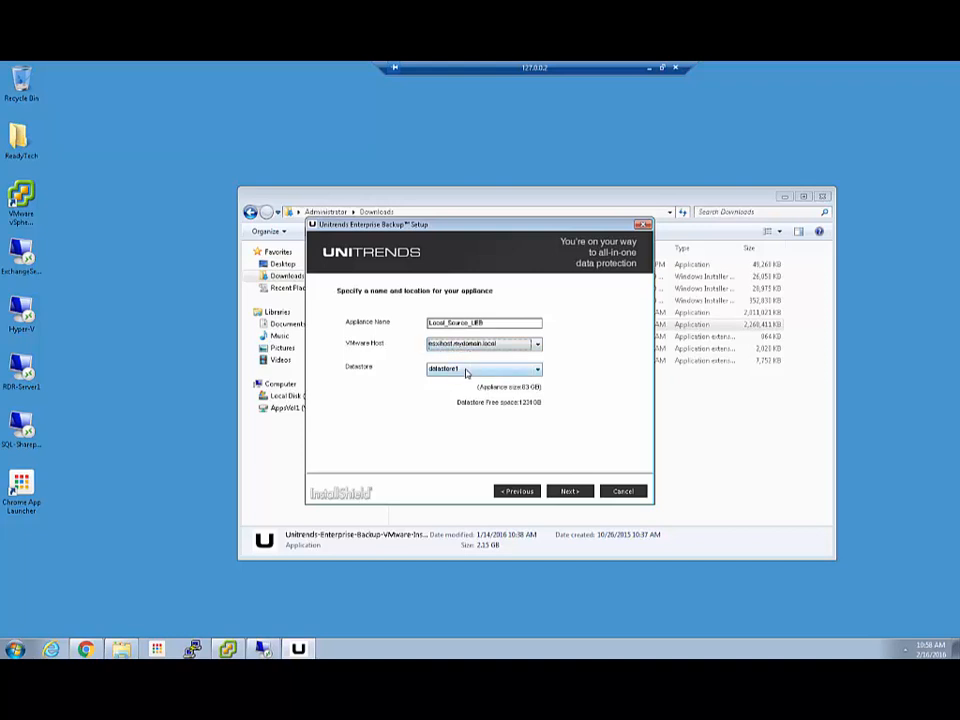
pyautogui.click(461, 383)
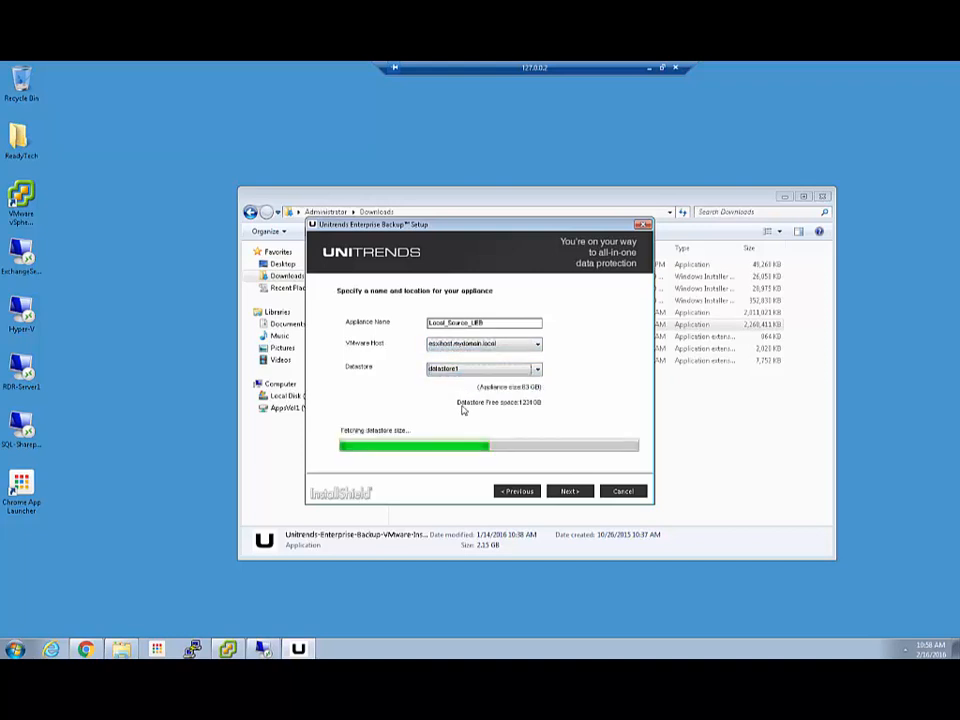
pyautogui.click(586, 491)
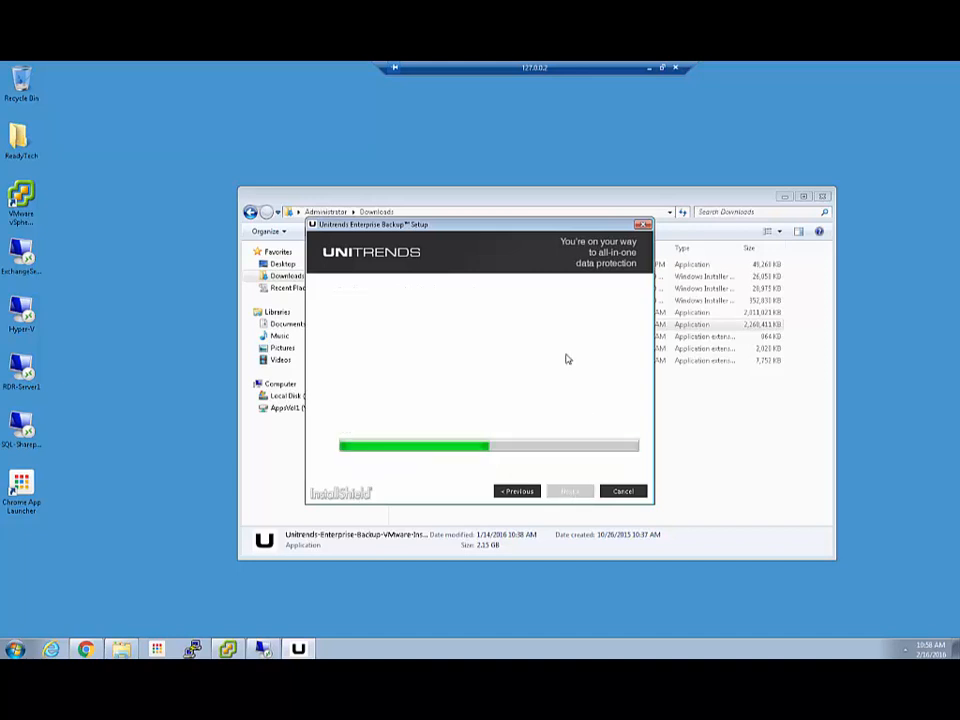
# - Use Private Network with IP 192.168.100.198 and gateway 192.168.100.2, then begin deployment
pyautogui.click(505, 324)
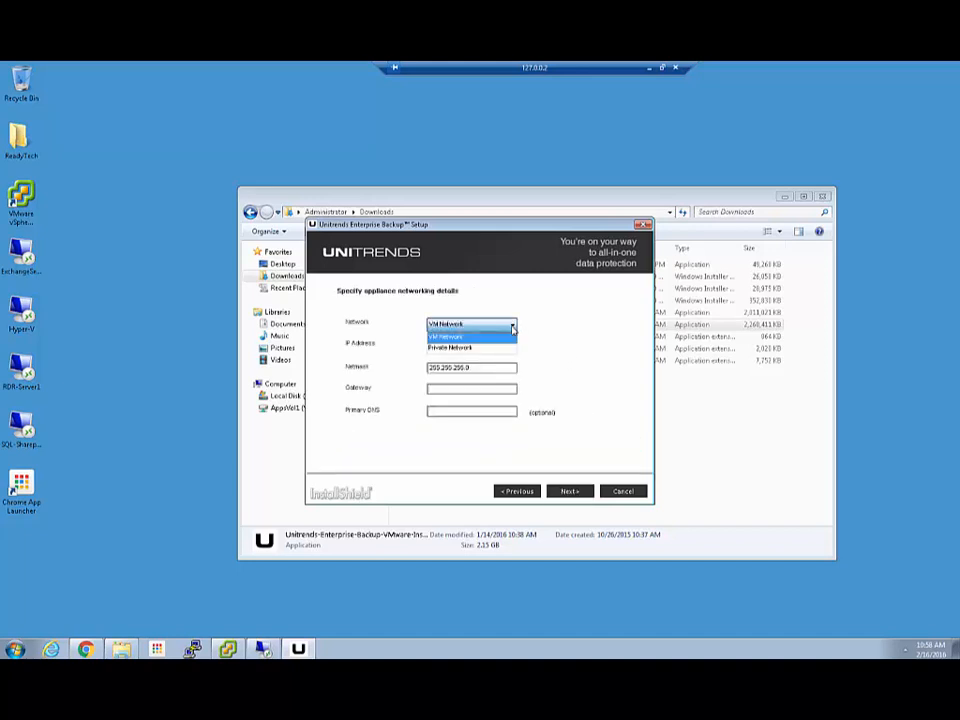
pyautogui.click(477, 348)
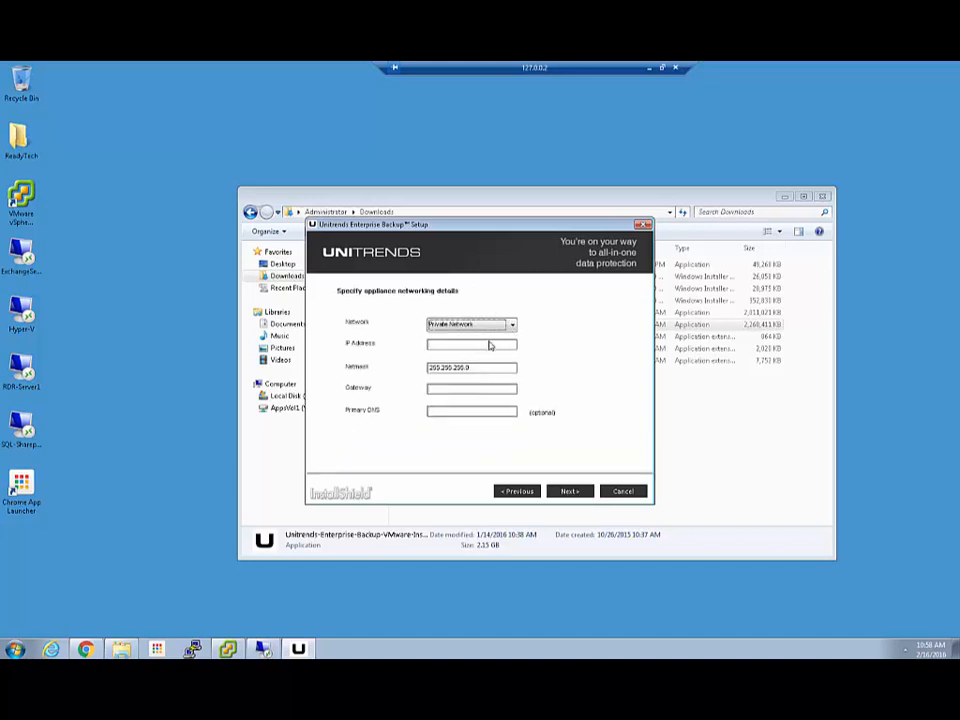
pyautogui.click(458, 346)
pyautogui.write('192')
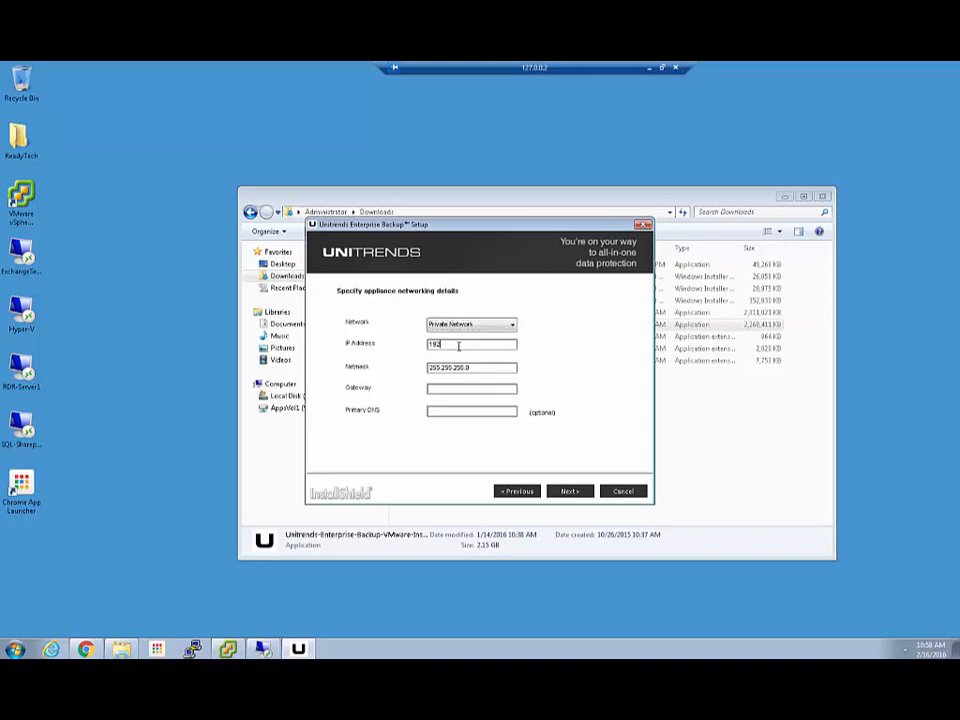
pyautogui.write('.168.100.198')
pyautogui.press('Tab')
pyautogui.press('Tab')
pyautogui.write('192.168.100.2')
pyautogui.press('Tab')
pyautogui.click(570, 491)
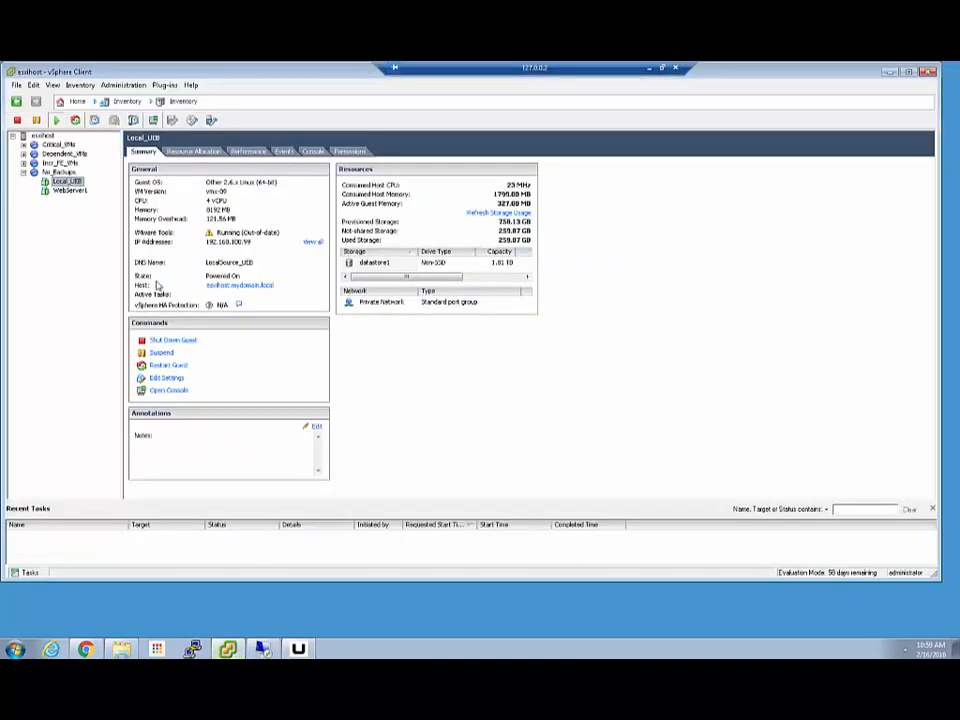
# - Open Local_UEB's Edit Settings, inspect Hard disk 2, and cancel without changes
pyautogui.click(166, 377)
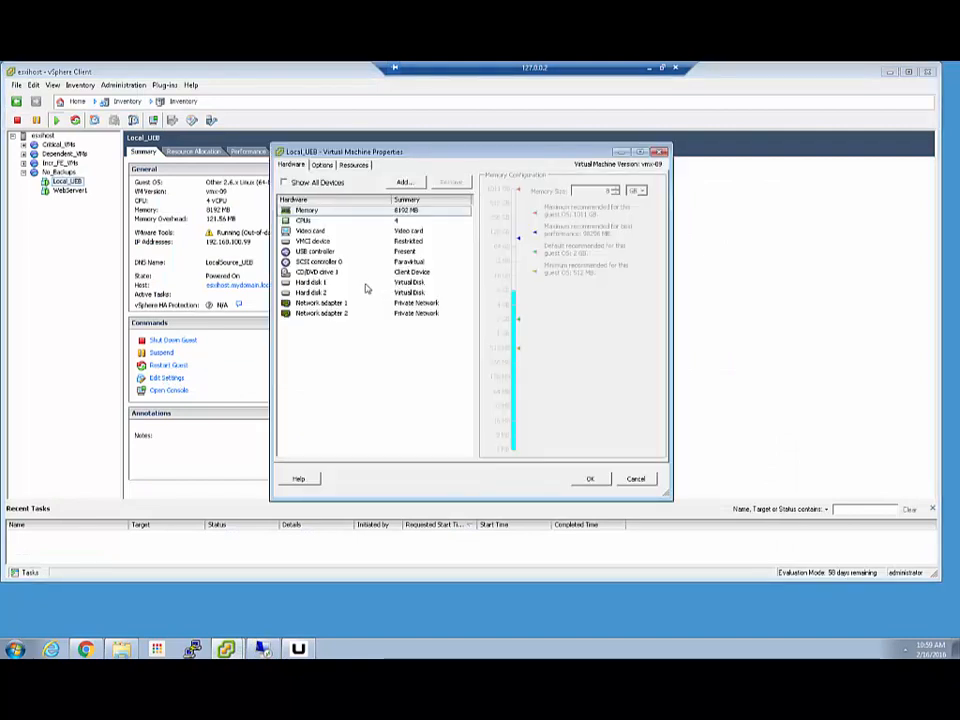
pyautogui.click(335, 293)
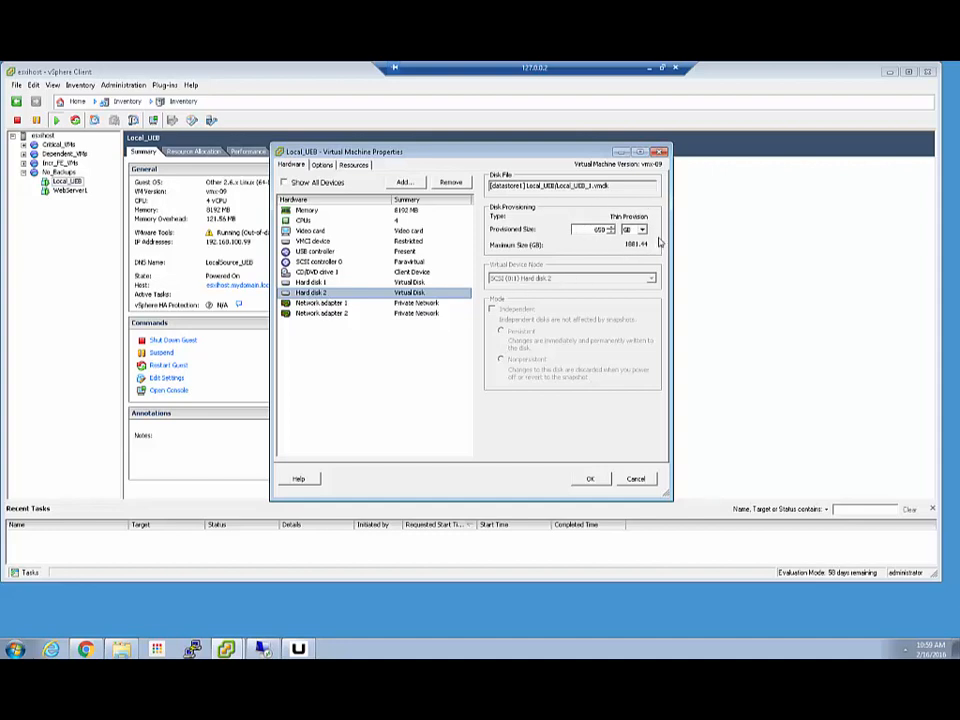
pyautogui.click(638, 479)
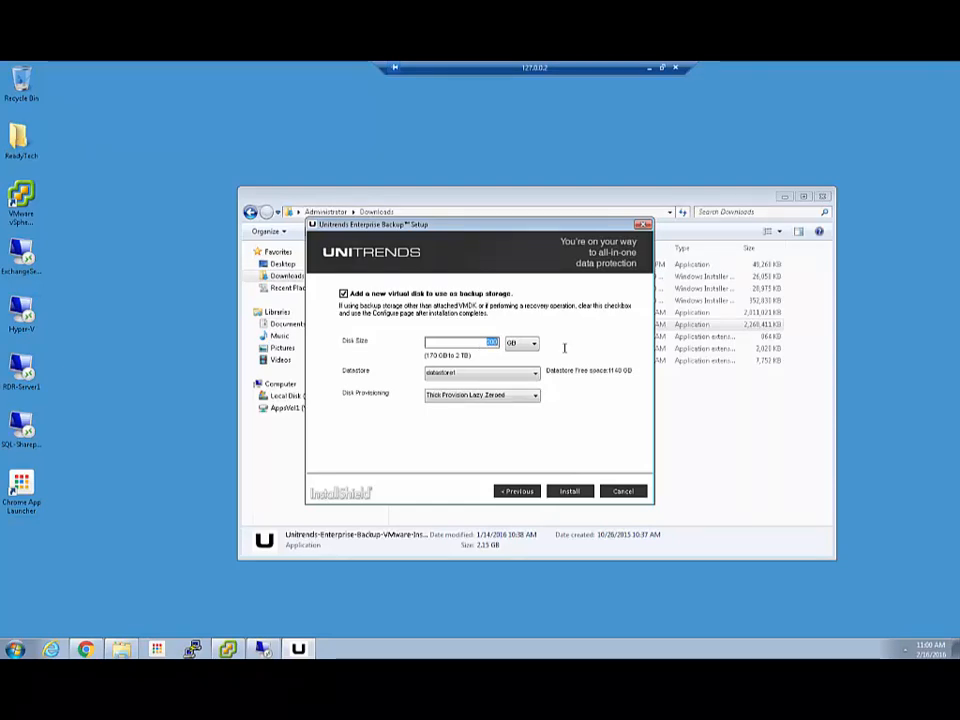
# - Switch the backup disk size unit to TB, open the Datastore list, then return to vSphere Client
pyautogui.click(533, 343)
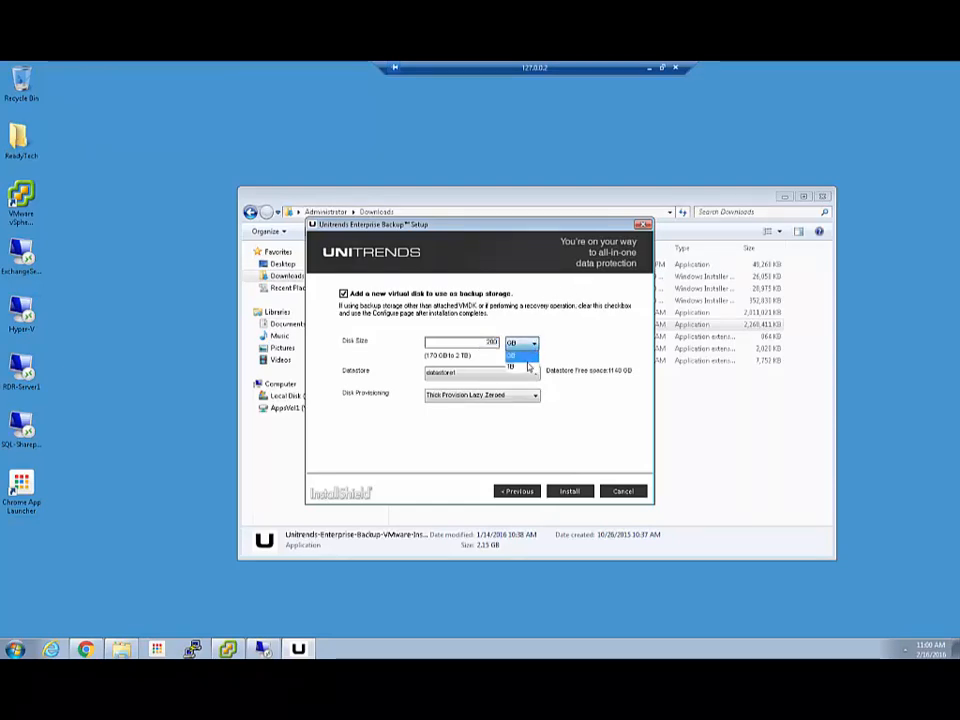
pyautogui.click(516, 366)
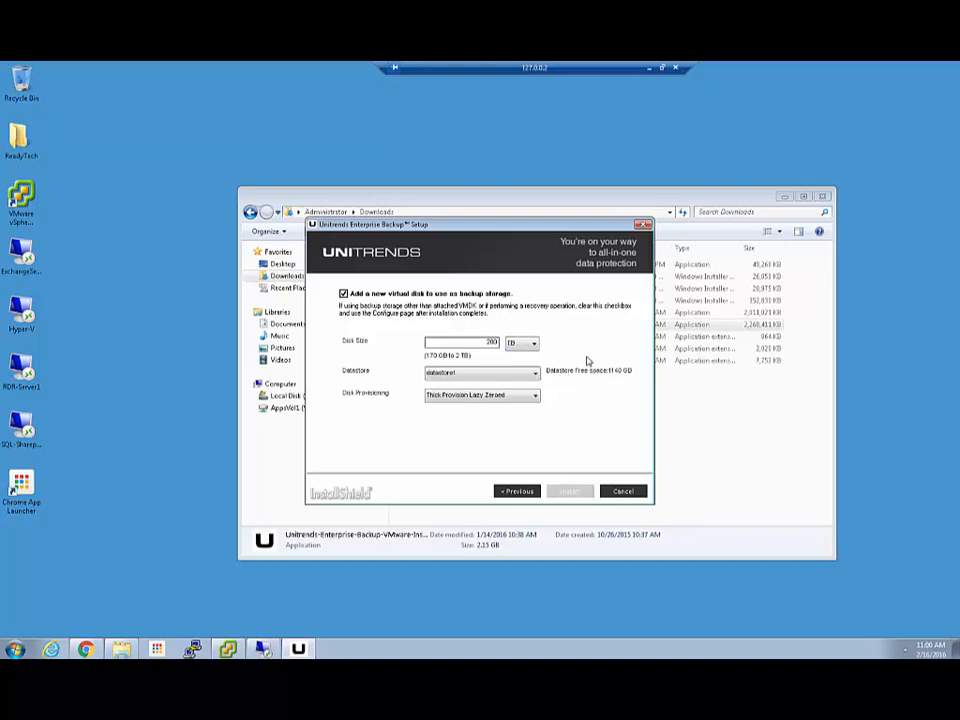
pyautogui.click(535, 373)
pyautogui.click(228, 648)
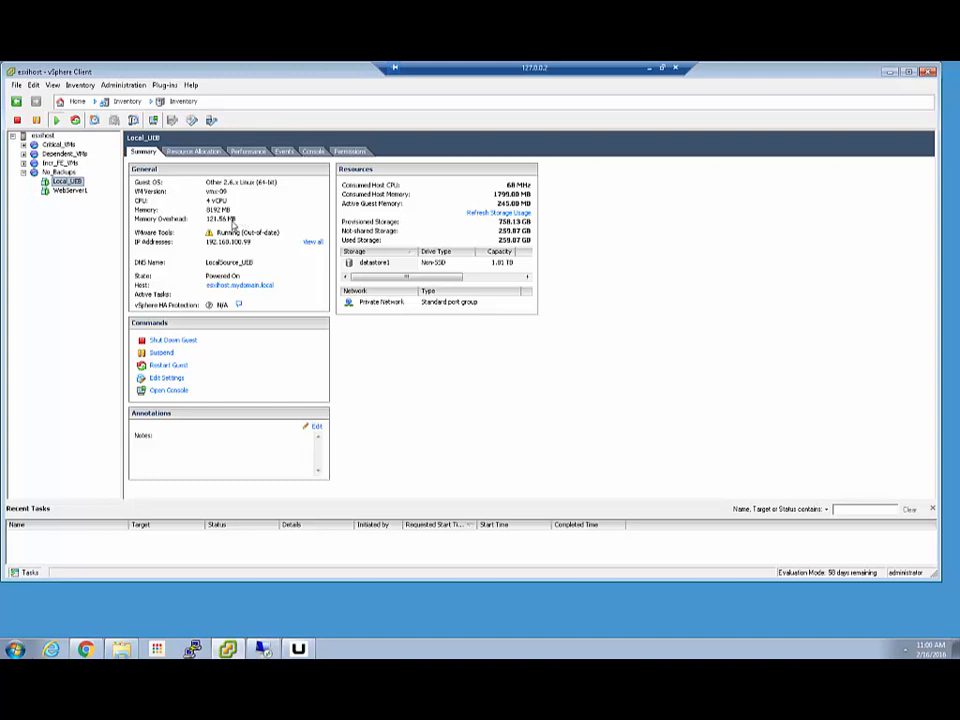
# - Bring Chrome forward, showing the Unitrends login page at 192.168.100.199
pyautogui.moveTo(246, 233)
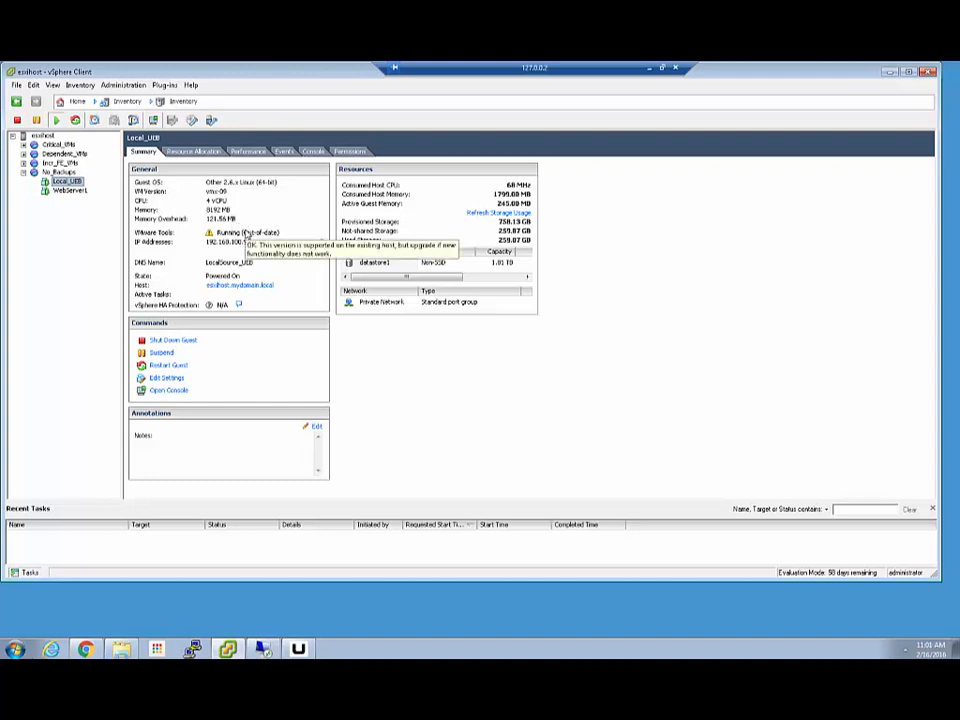
pyautogui.click(86, 649)
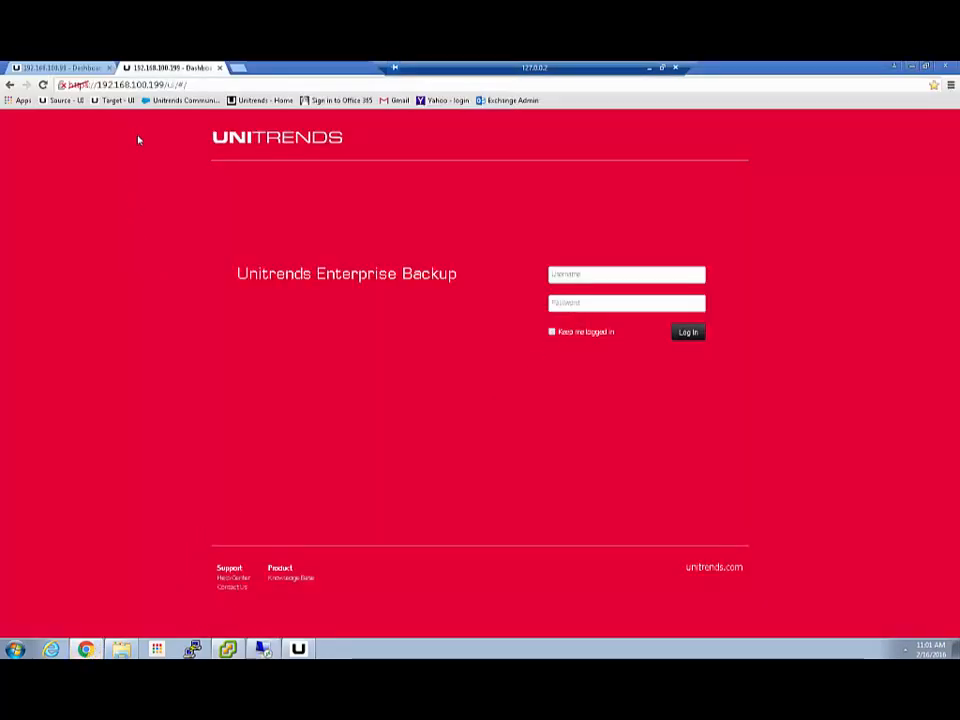
# - Switch between the appliance tabs, ending on 192.168.100.199, then bring up the Hyper-V remote desktop
pyautogui.click(75, 71)
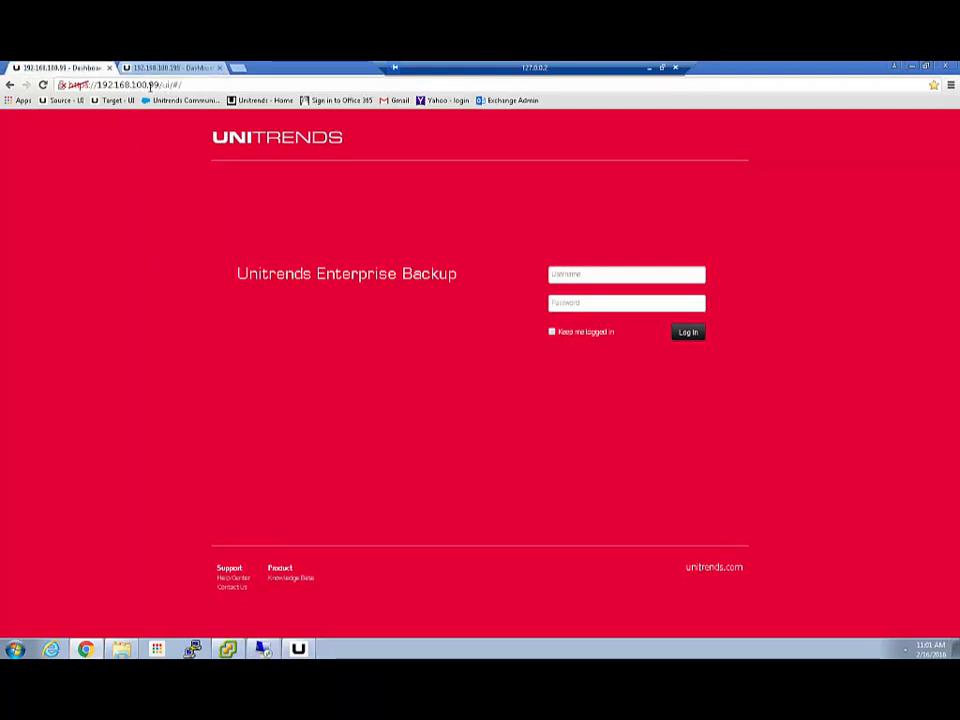
pyautogui.click(571, 274)
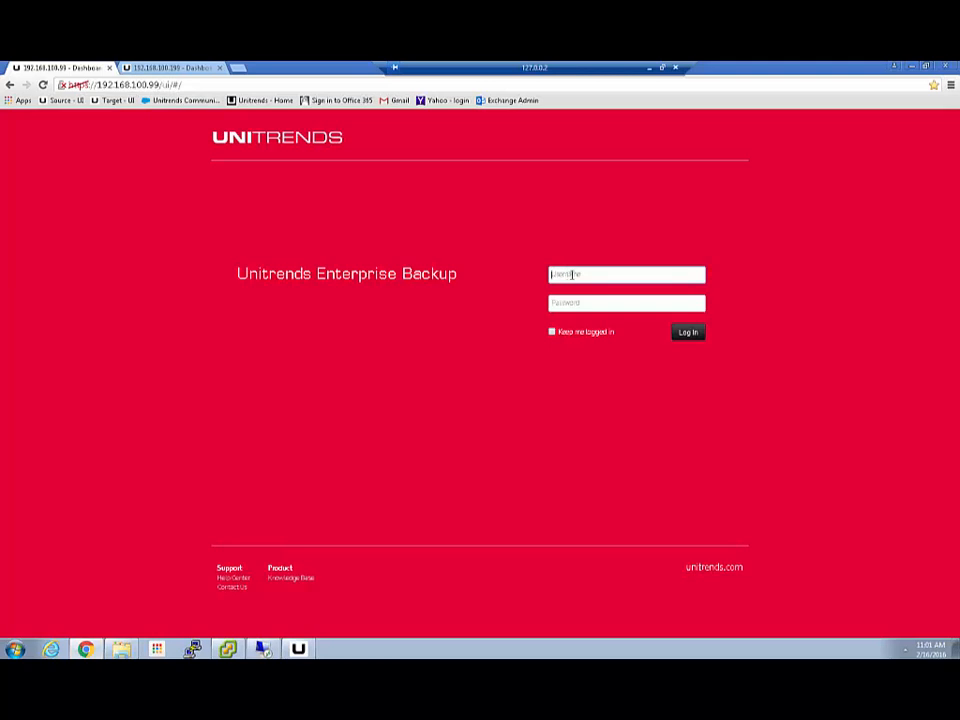
pyautogui.click(173, 69)
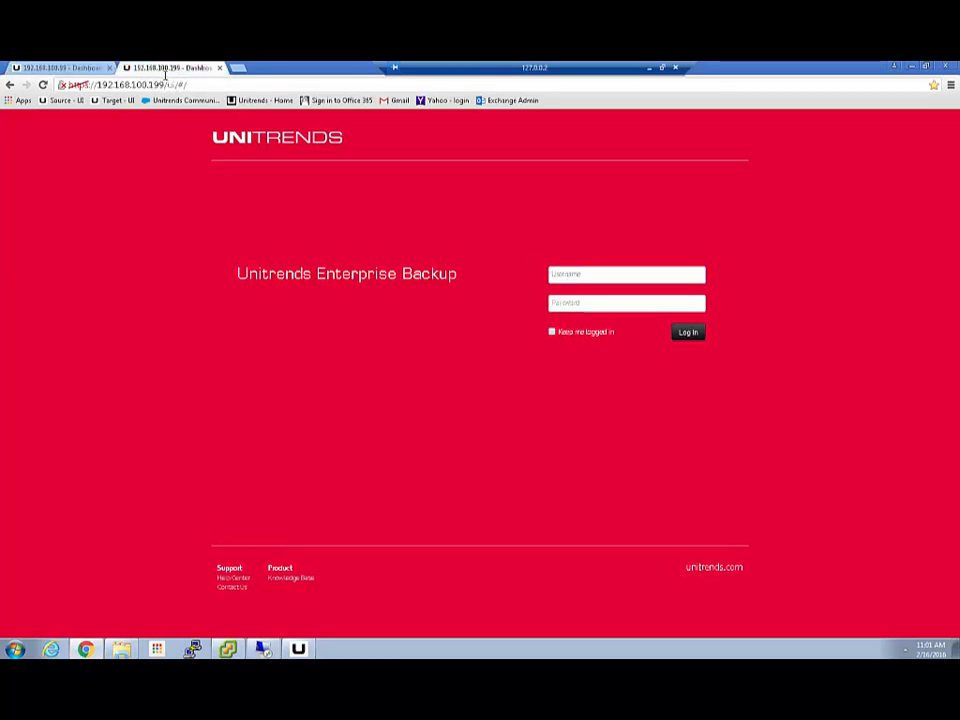
pyautogui.click(262, 650)
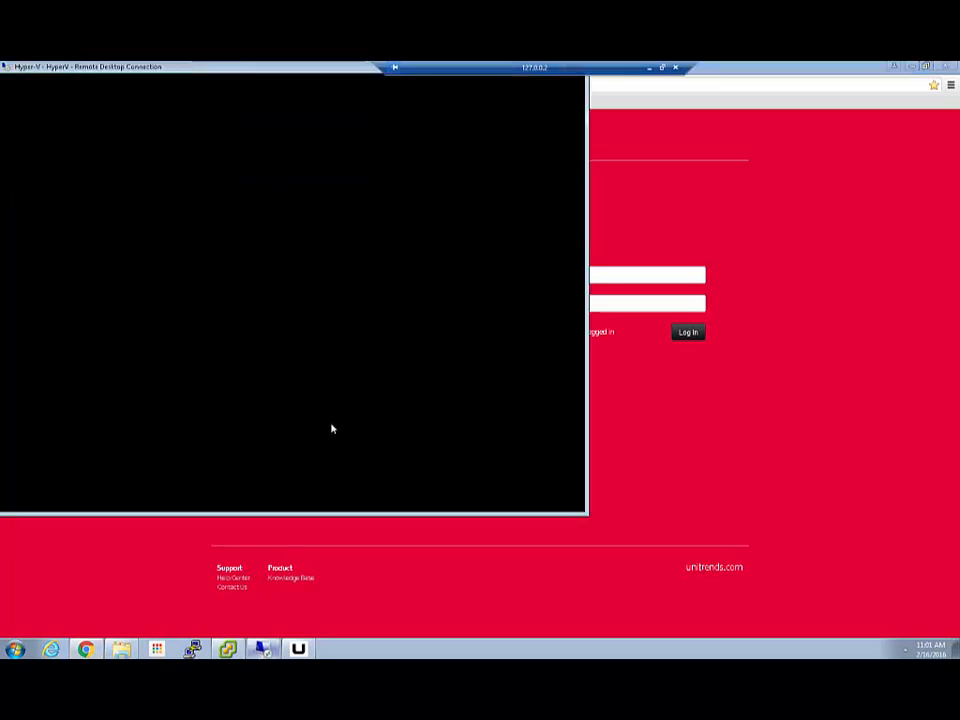
# - Launch Hyper-V Manager from Server Manager and open the Target_UEB virtual machine's settings
pyautogui.click(48, 502)
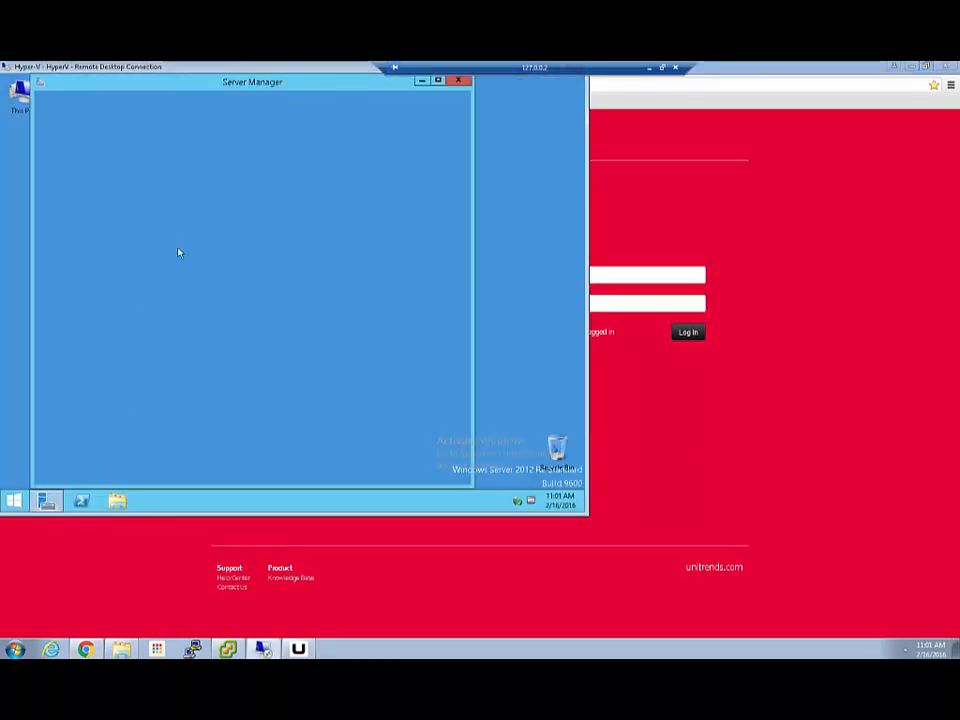
pyautogui.click(388, 110)
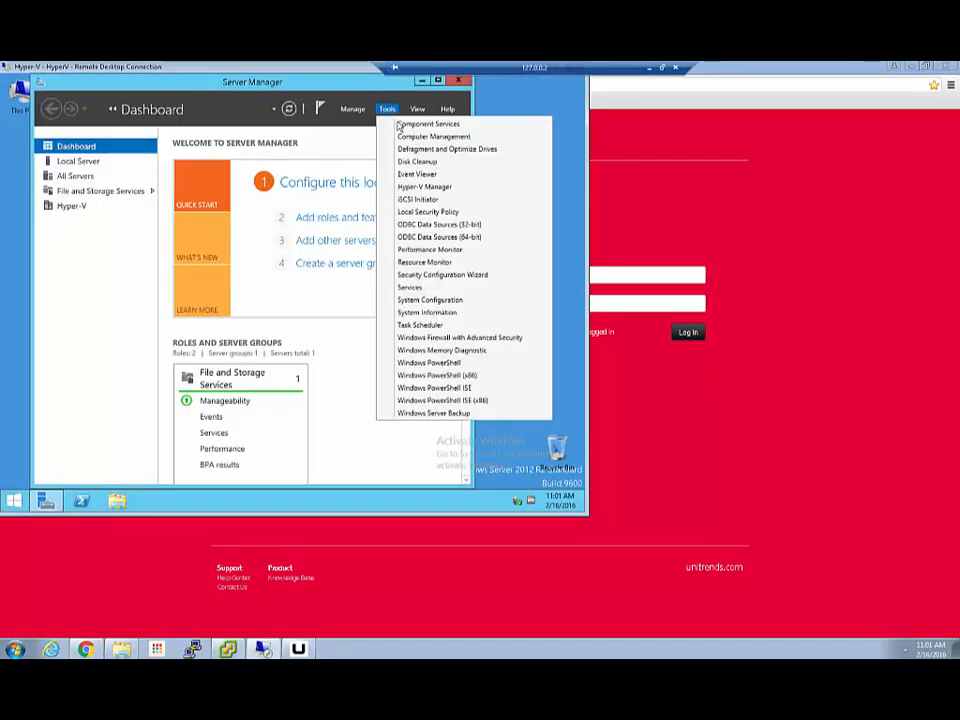
pyautogui.click(406, 186)
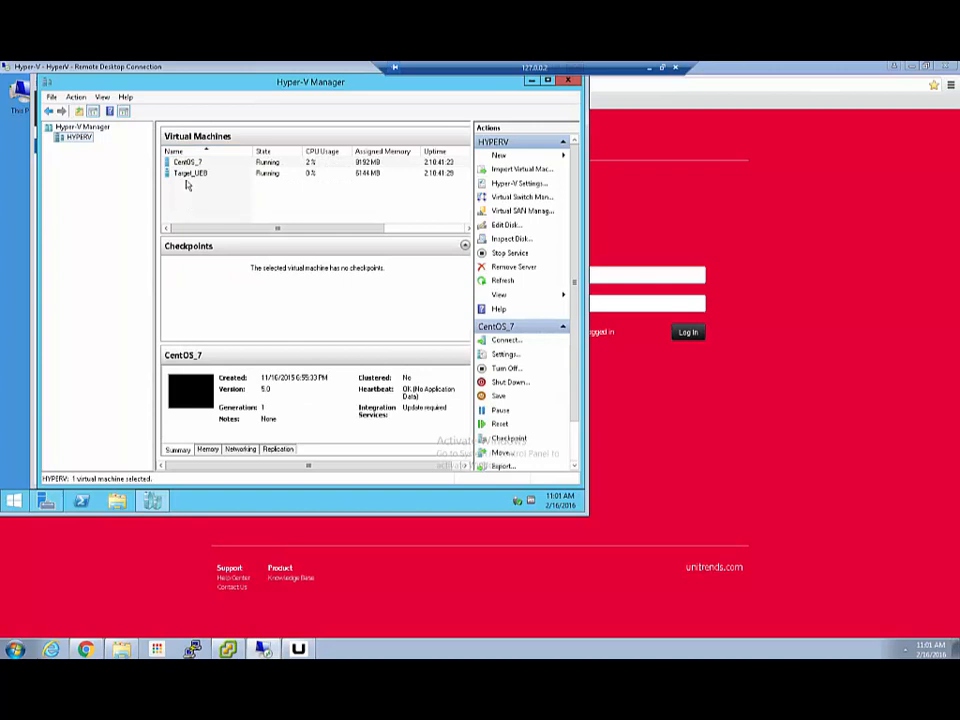
pyautogui.click(187, 175)
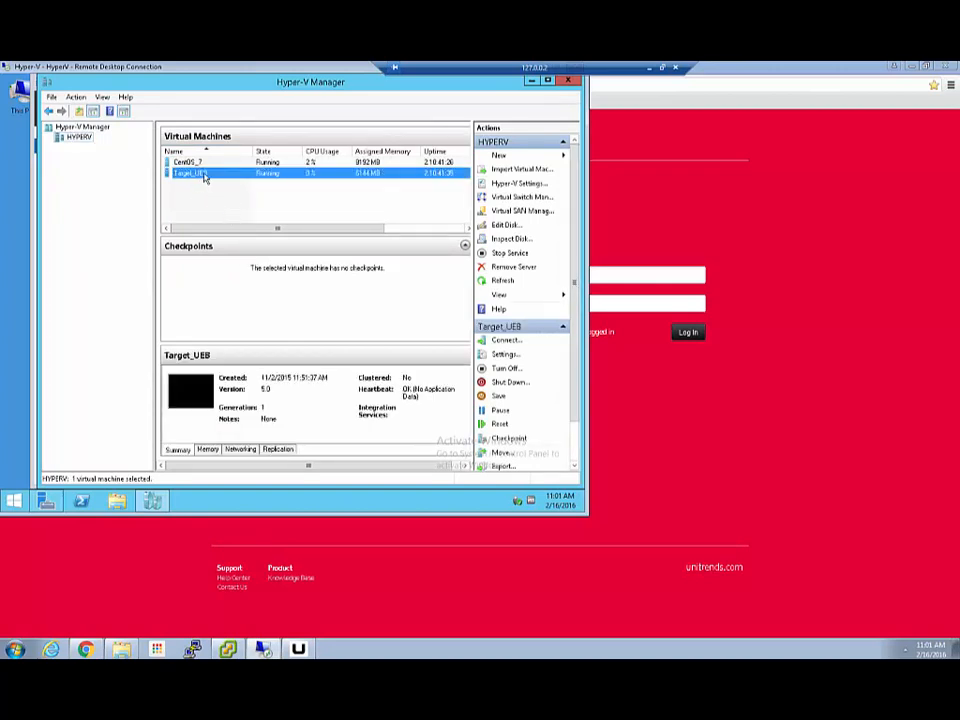
pyautogui.rightClick(205, 175)
pyautogui.click(230, 195)
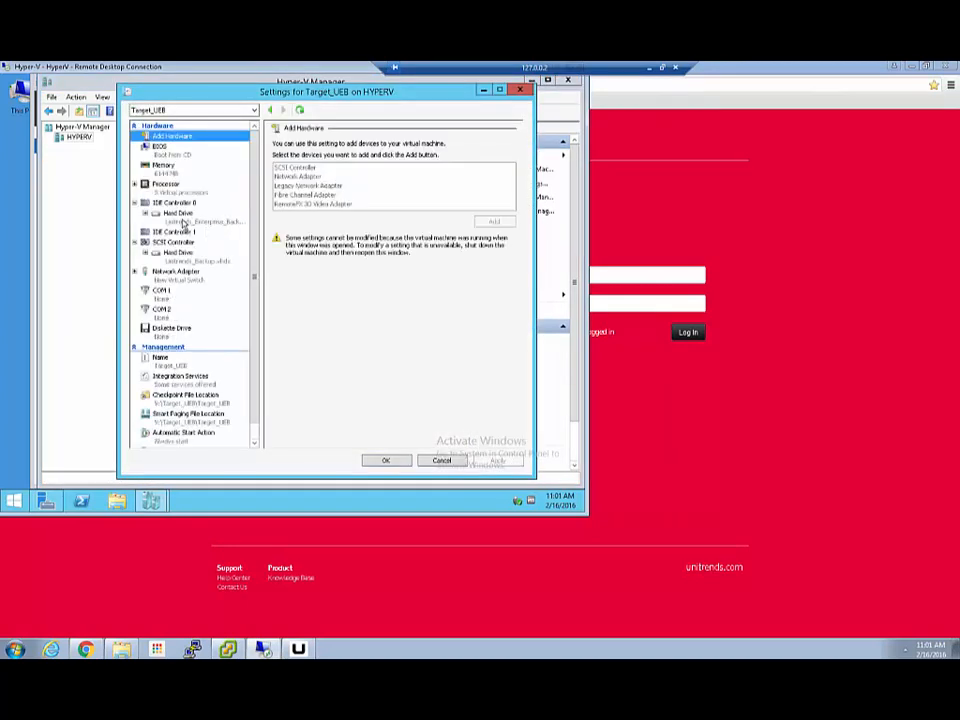
# - Inspect Target_UEB's SCSI backup disk, close the settings without changes, and minimize the remote desktop
pyautogui.click(166, 213)
pyautogui.click(183, 256)
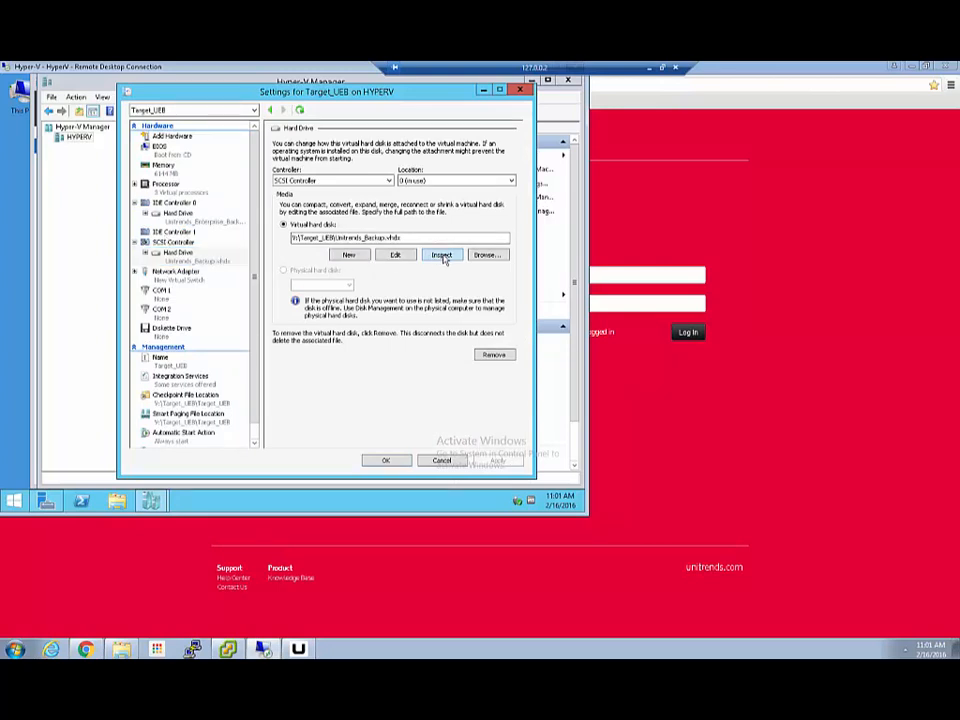
pyautogui.click(443, 255)
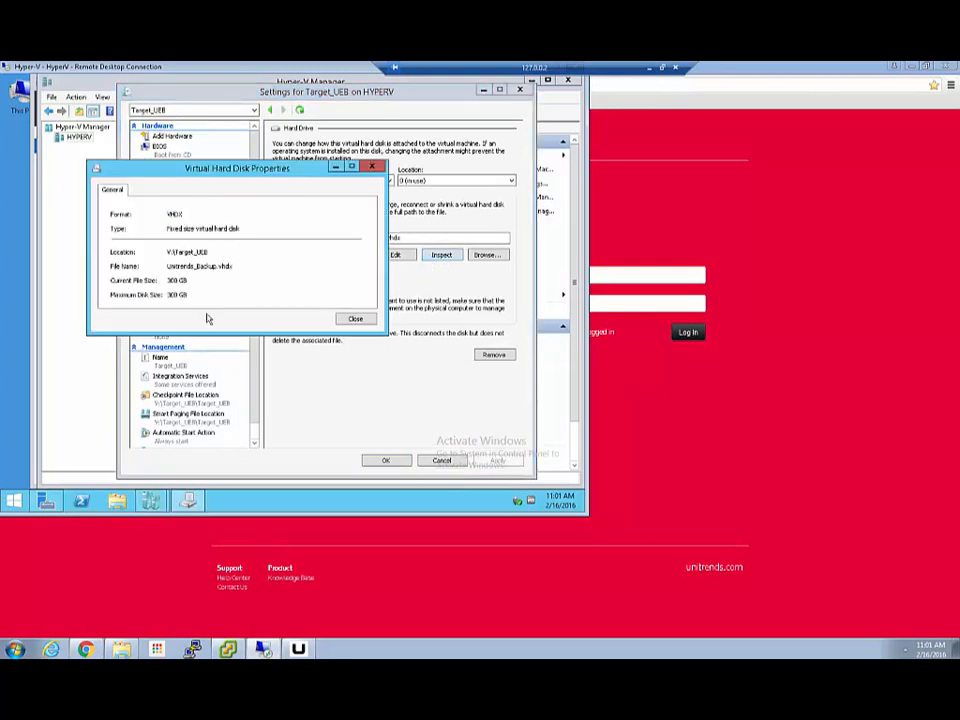
pyautogui.click(357, 319)
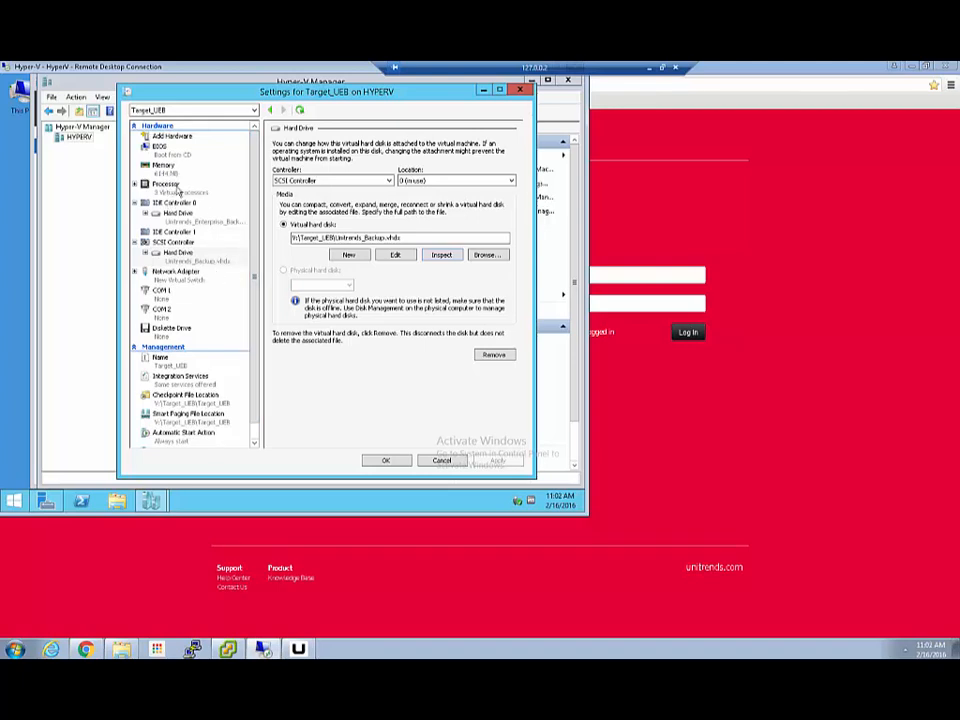
pyautogui.click(441, 460)
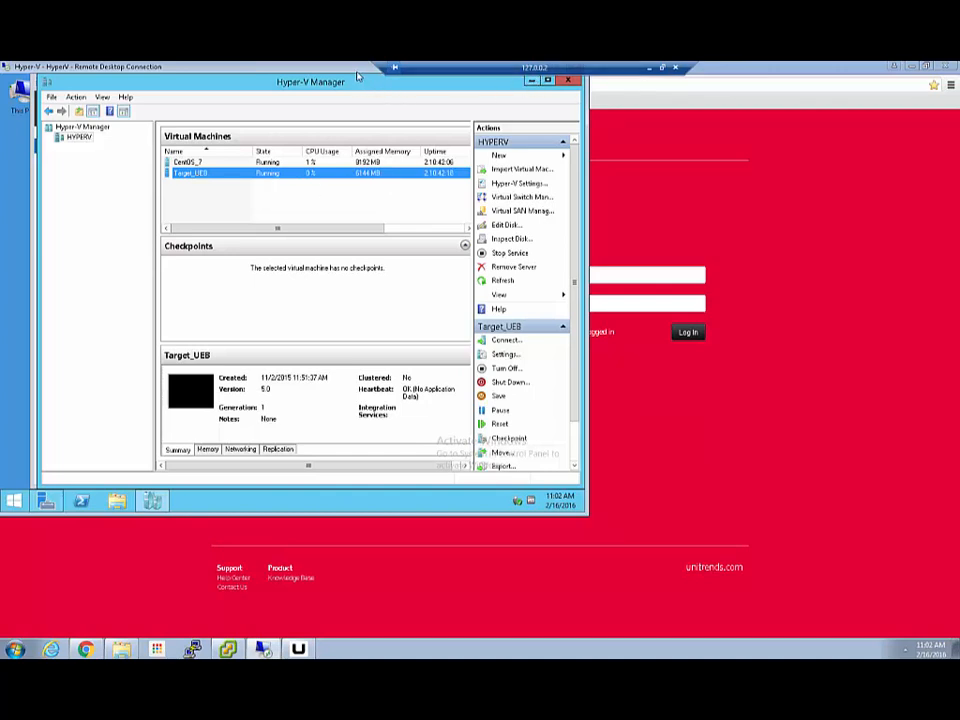
pyautogui.moveTo(387, 69); pyautogui.dragTo(167, 69)
pyautogui.click(536, 68)
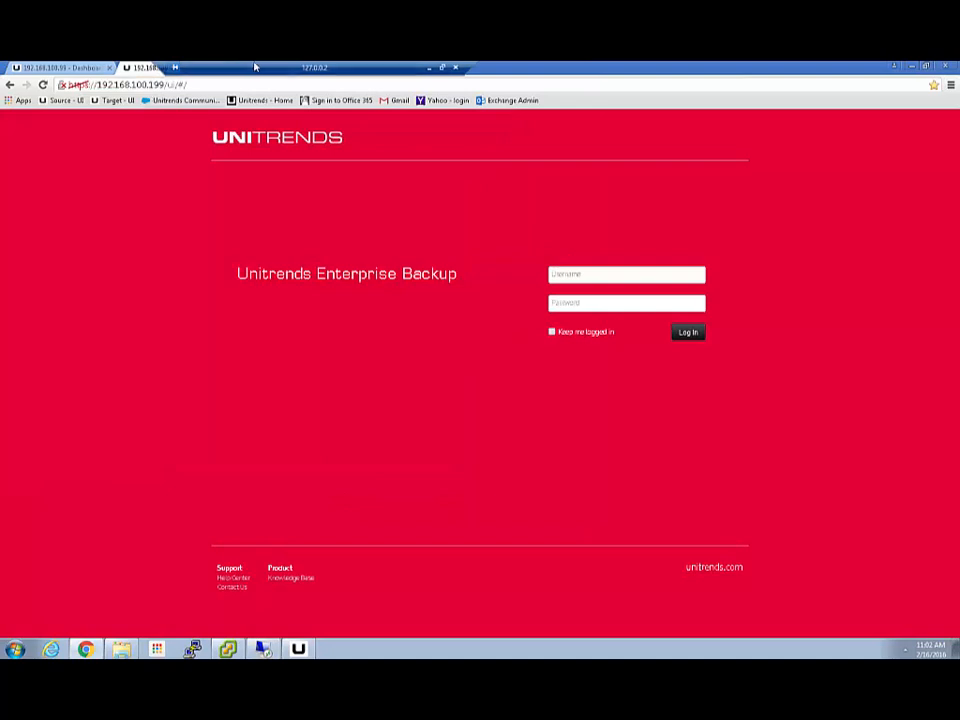
# - Move the connection bar aside and cycle the 192.168.100.99 and 192.168.100.199 tabs, ending on 192.168.100.199's dashboard
pyautogui.moveTo(278, 67); pyautogui.dragTo(506, 83)
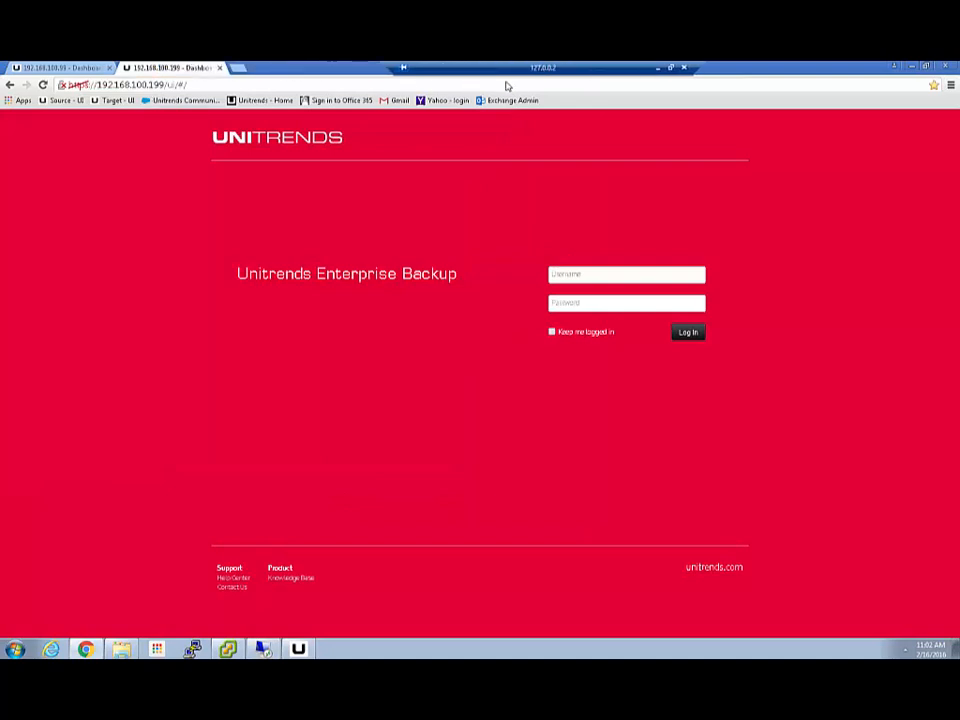
pyautogui.click(69, 69)
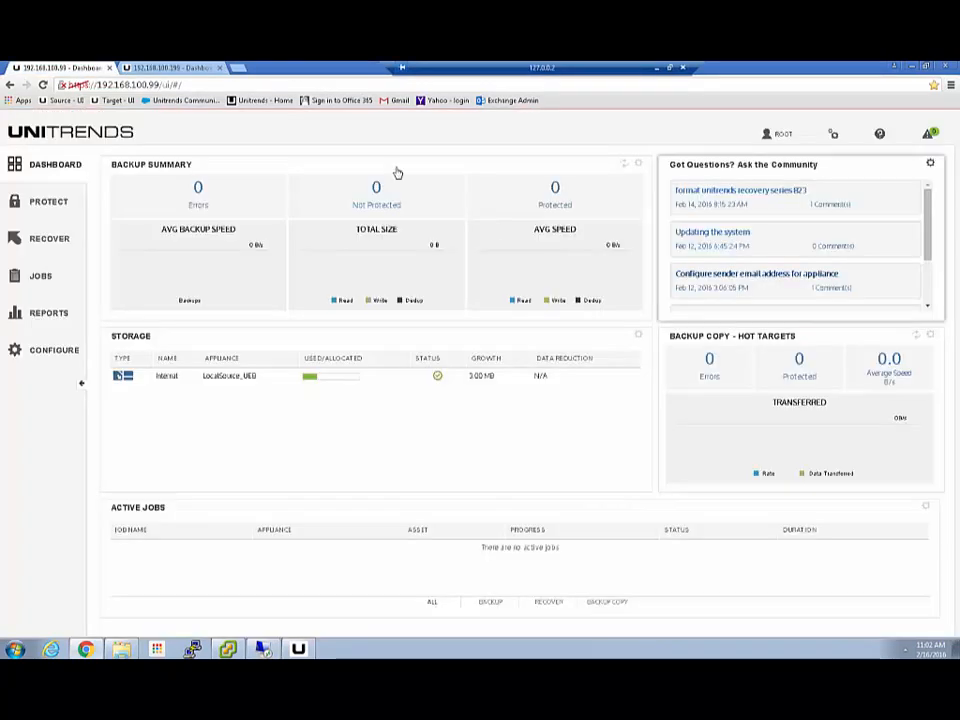
pyautogui.click(181, 70)
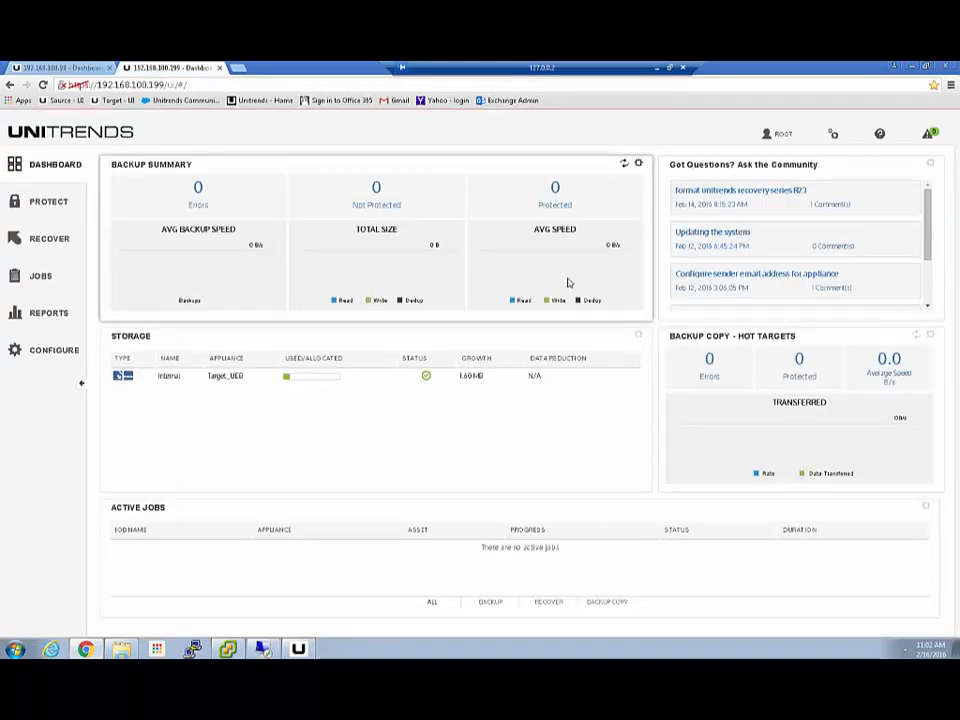
pyautogui.click(59, 68)
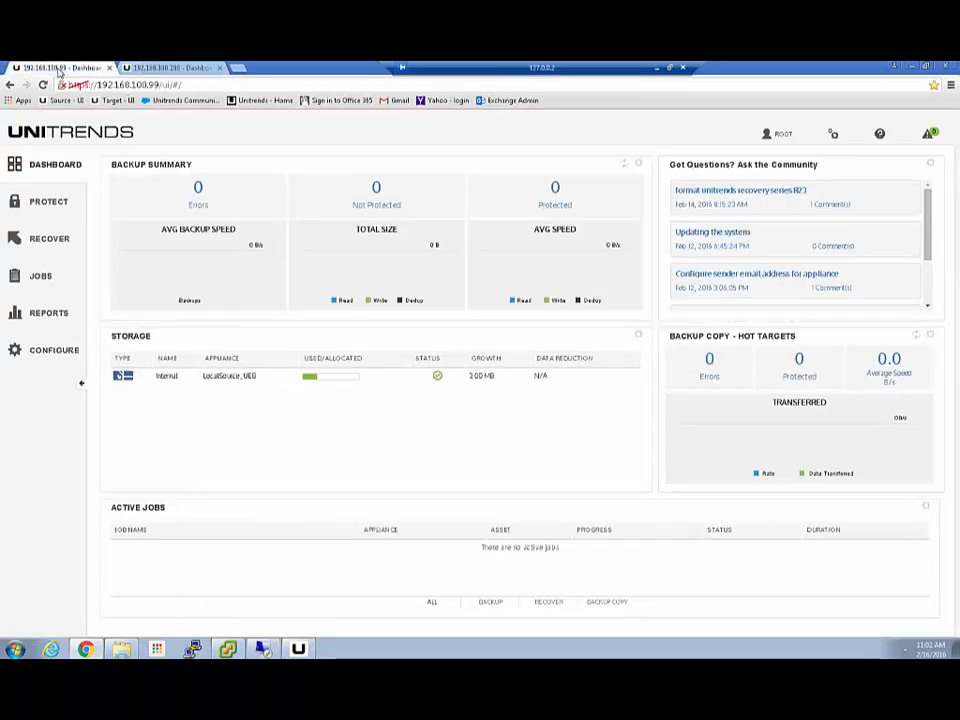
pyautogui.click(160, 68)
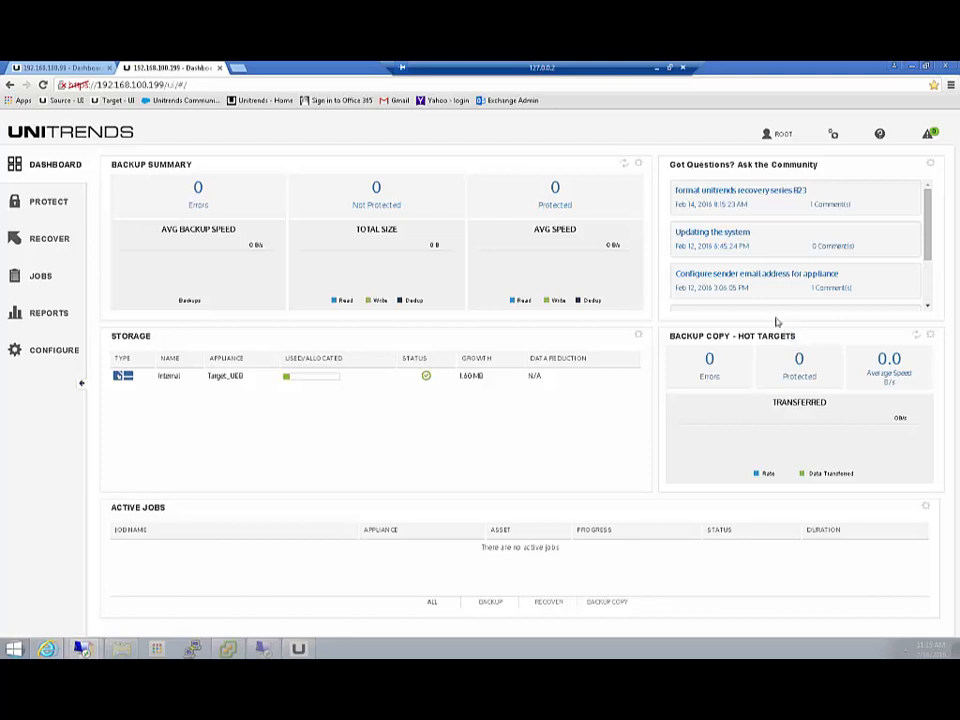
# - Launch the Product Tour from the help (?) menu and begin it from the Welcome dialog
pyautogui.click(879, 135)
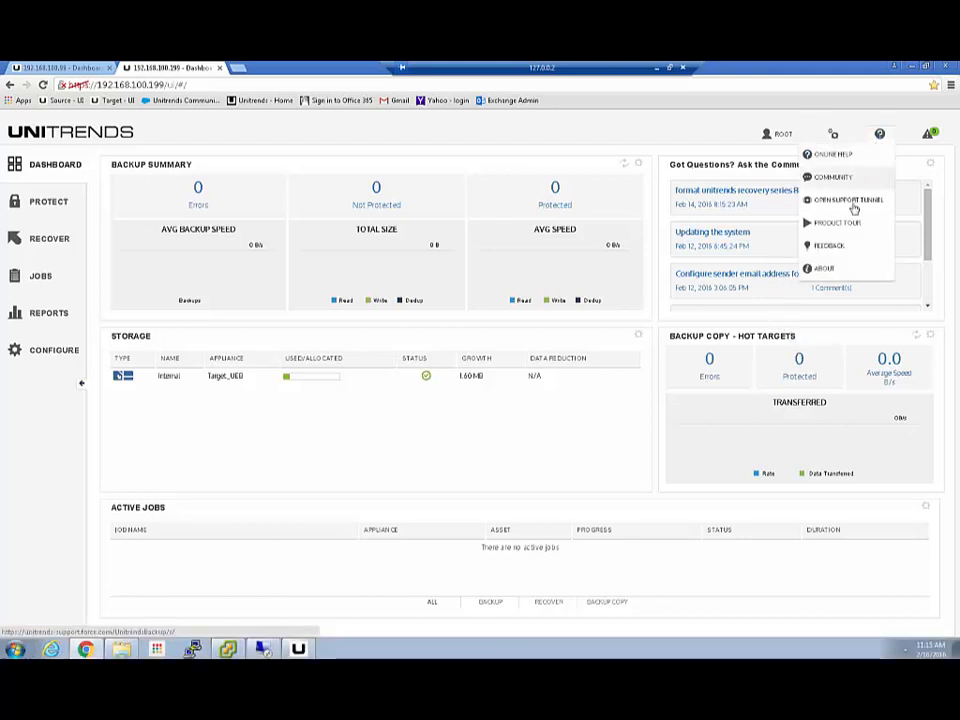
pyautogui.click(838, 224)
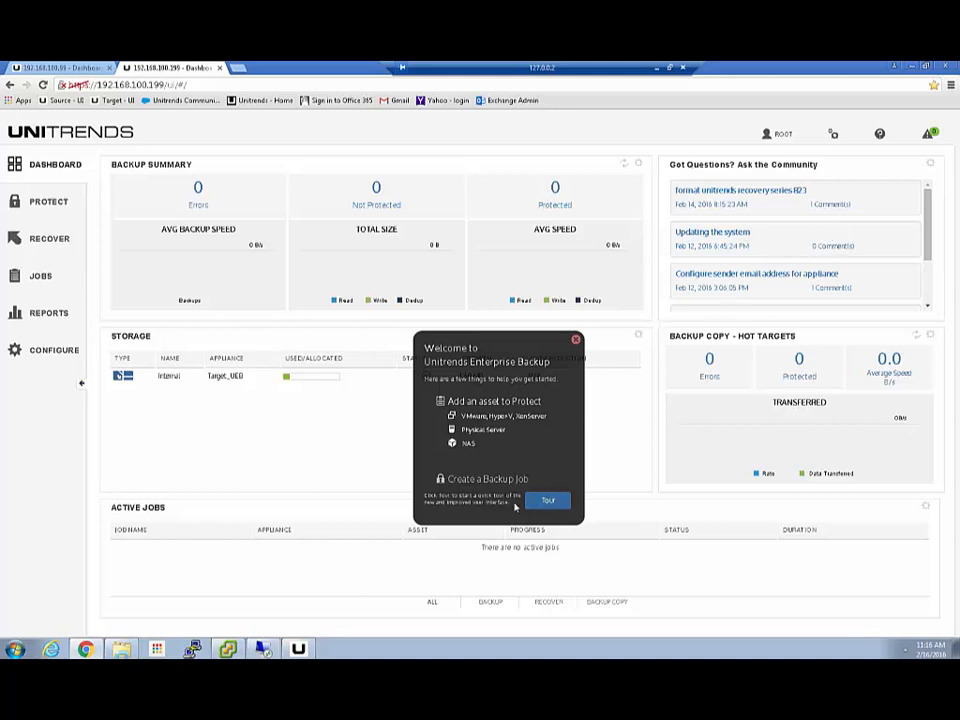
pyautogui.click(548, 500)
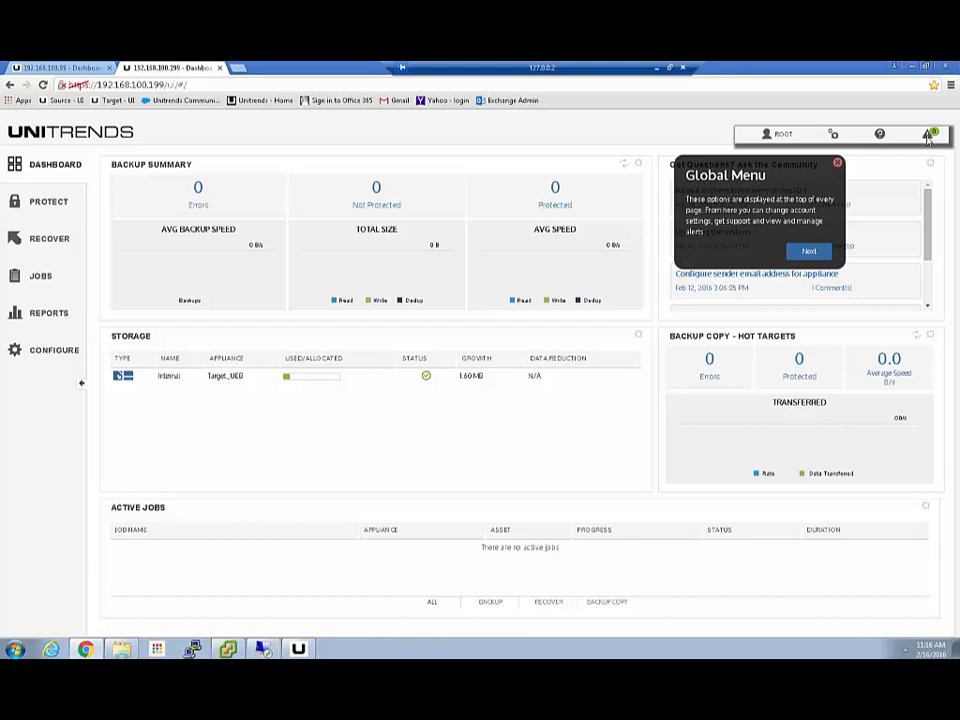
# - Advance the product tour through the dashboard tiles, Backup Summary, Storage Summary and Active Jobs steps
pyautogui.click(812, 252)
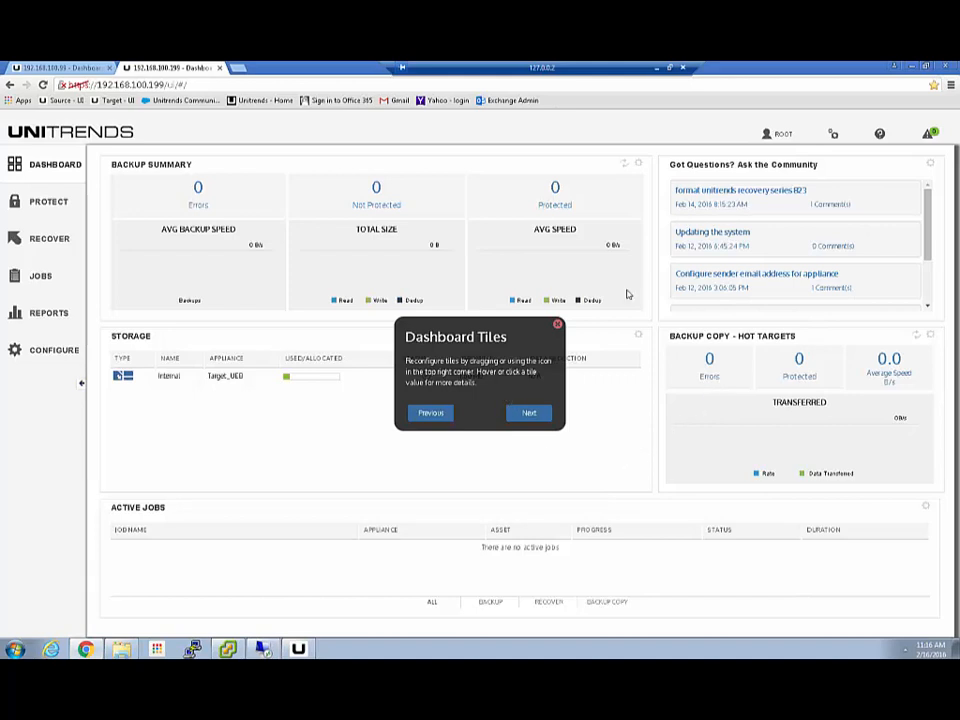
pyautogui.click(528, 413)
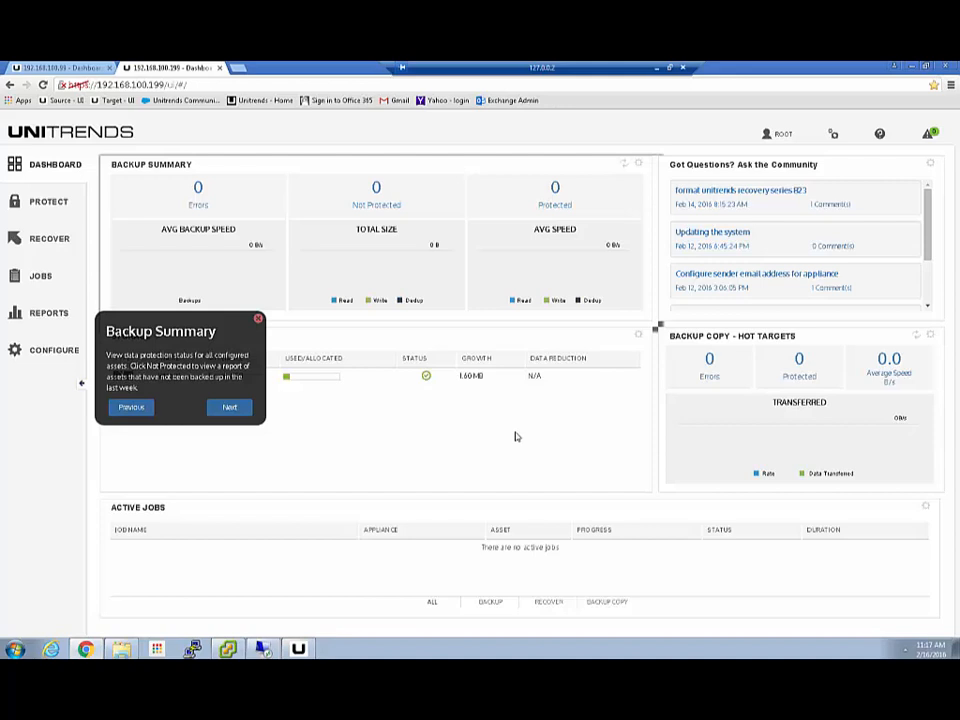
pyautogui.click(229, 407)
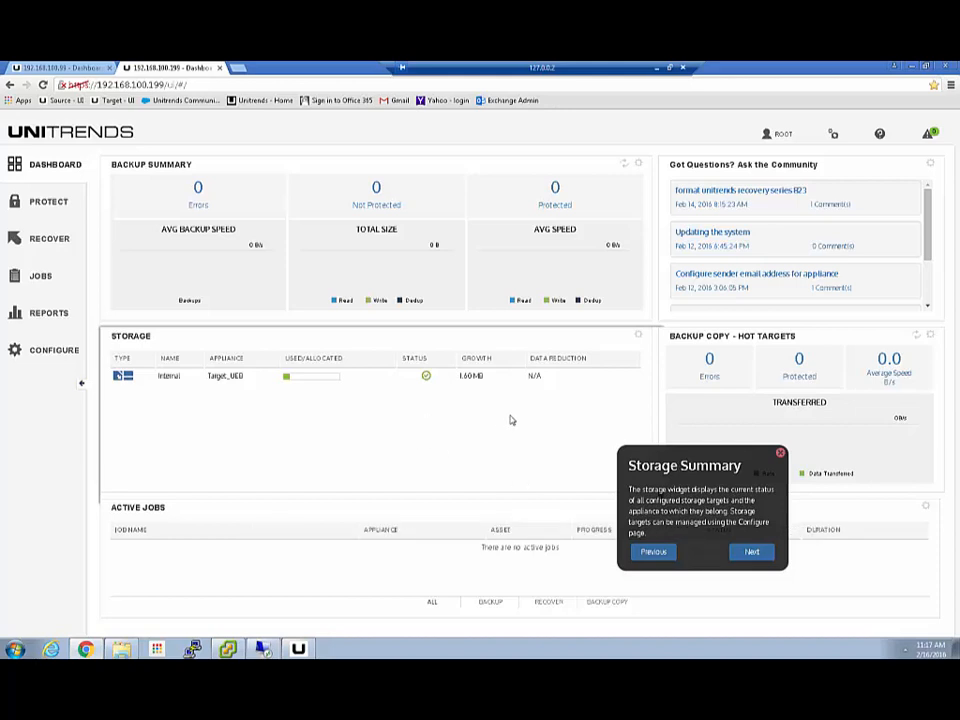
pyautogui.click(751, 552)
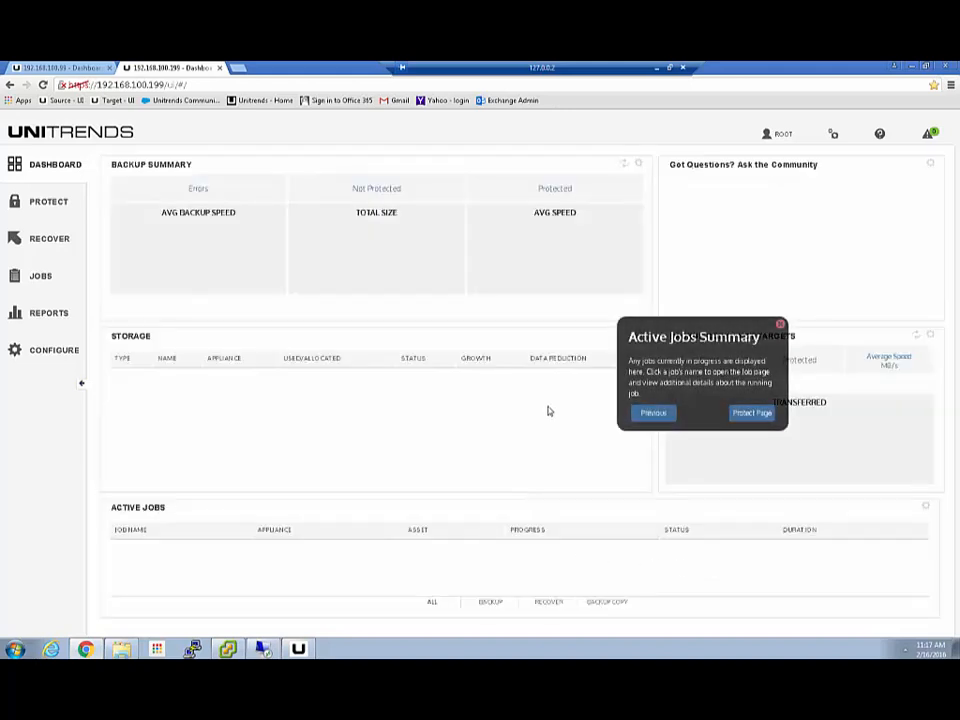
pyautogui.click(750, 413)
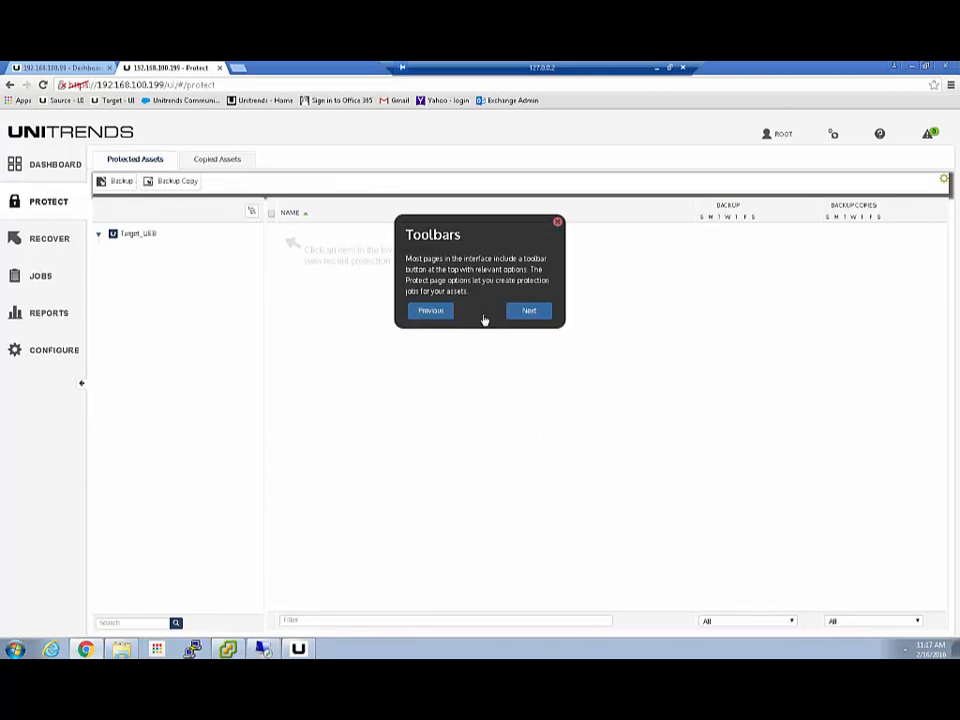
# - Finish the tour's Inventory and Status Table steps, end it, and return to the 192.168.100.99 tab
pyautogui.click(536, 312)
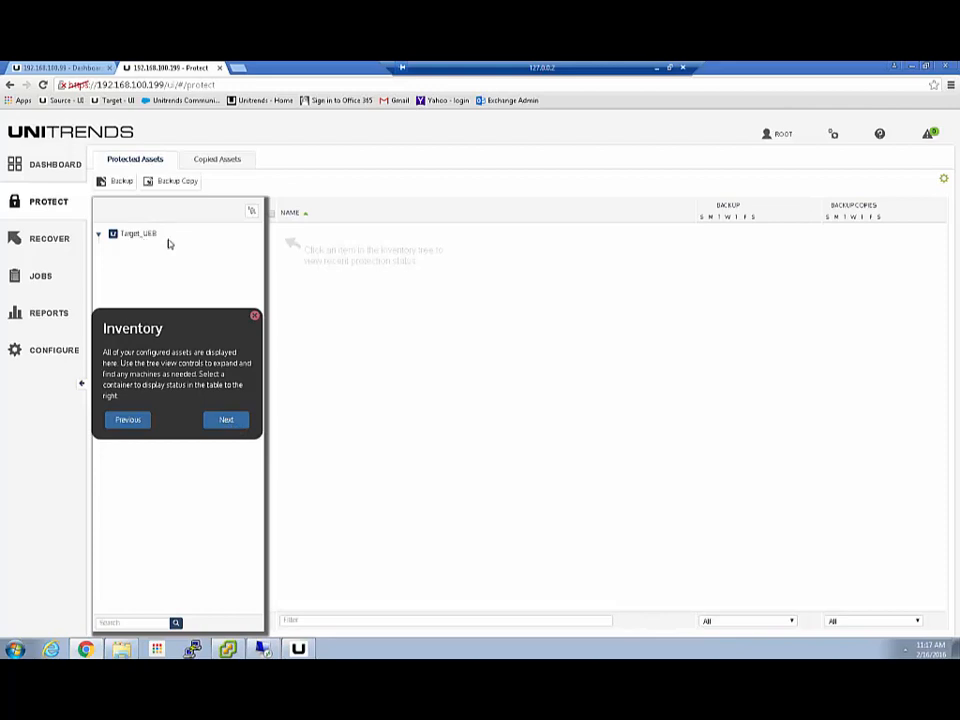
pyautogui.click(227, 421)
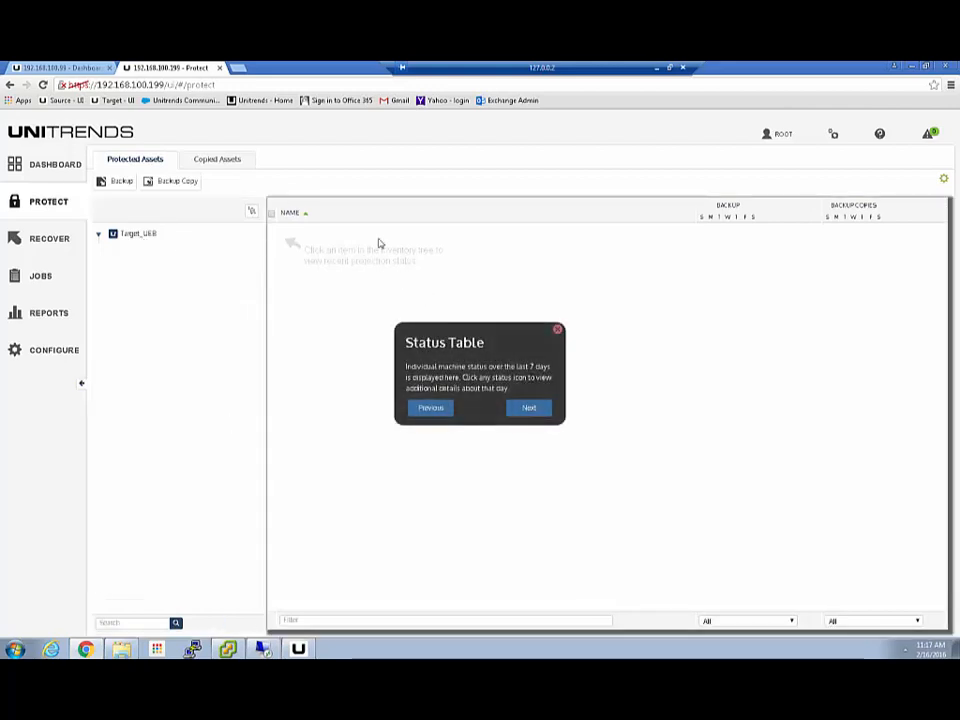
pyautogui.click(558, 331)
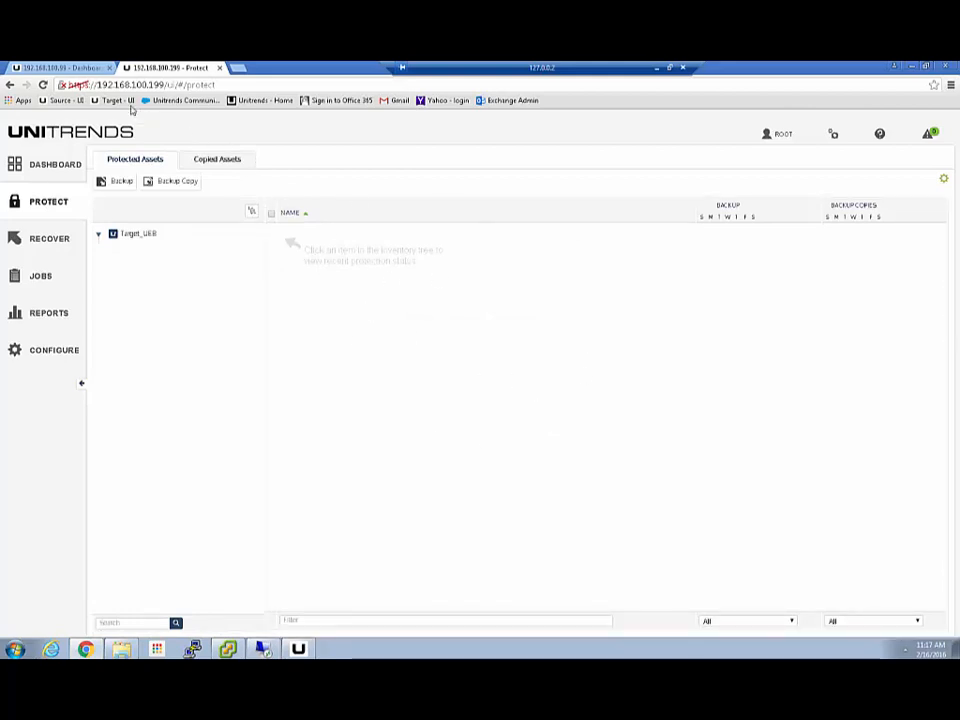
pyautogui.click(66, 71)
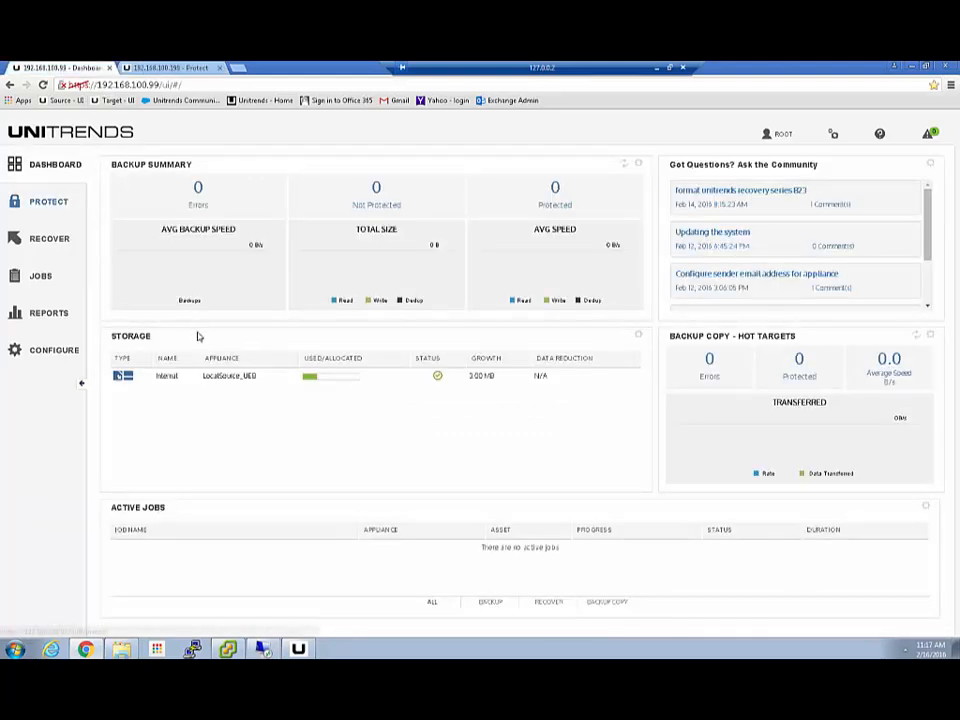
# - View the RECOVER page, then the CONFIGURE page for LocalSource_UEB, and bring vSphere Client forward
pyautogui.click(47, 240)
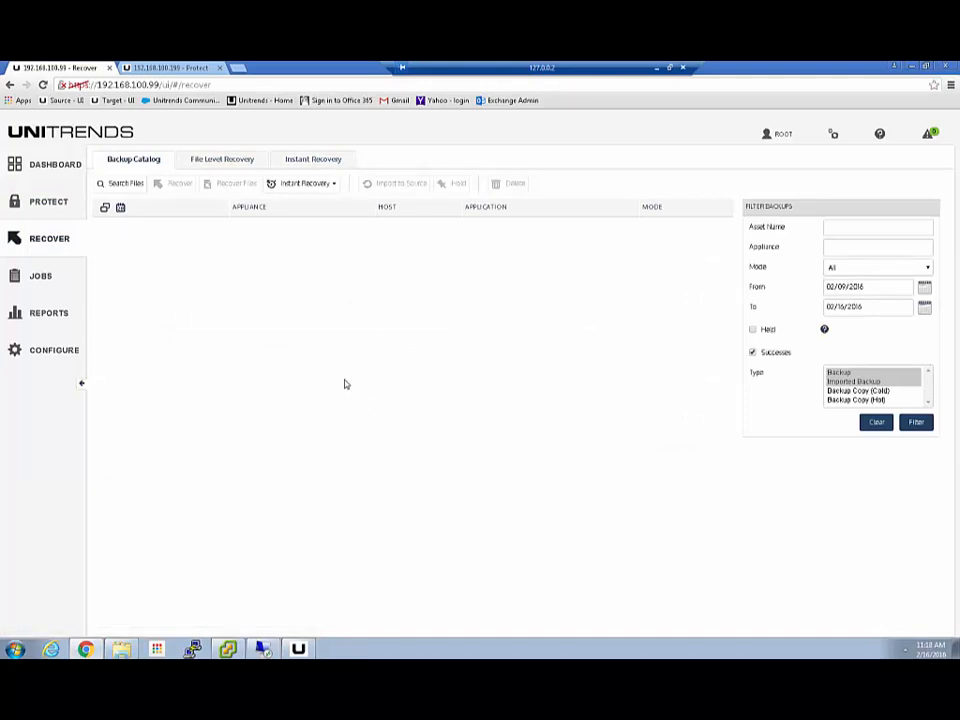
pyautogui.click(84, 355)
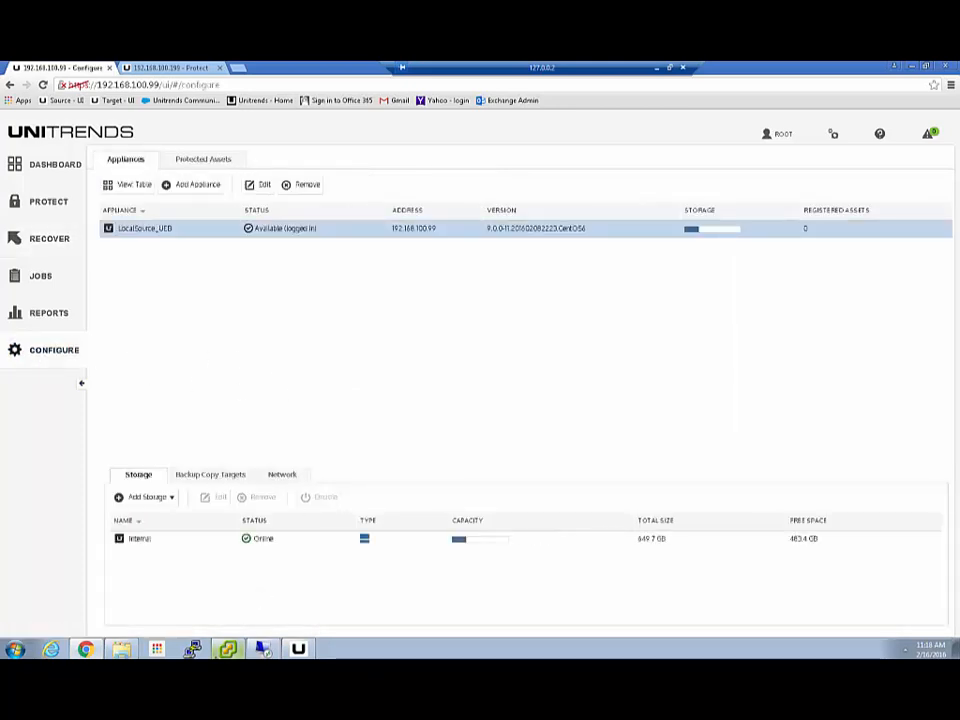
pyautogui.click(230, 649)
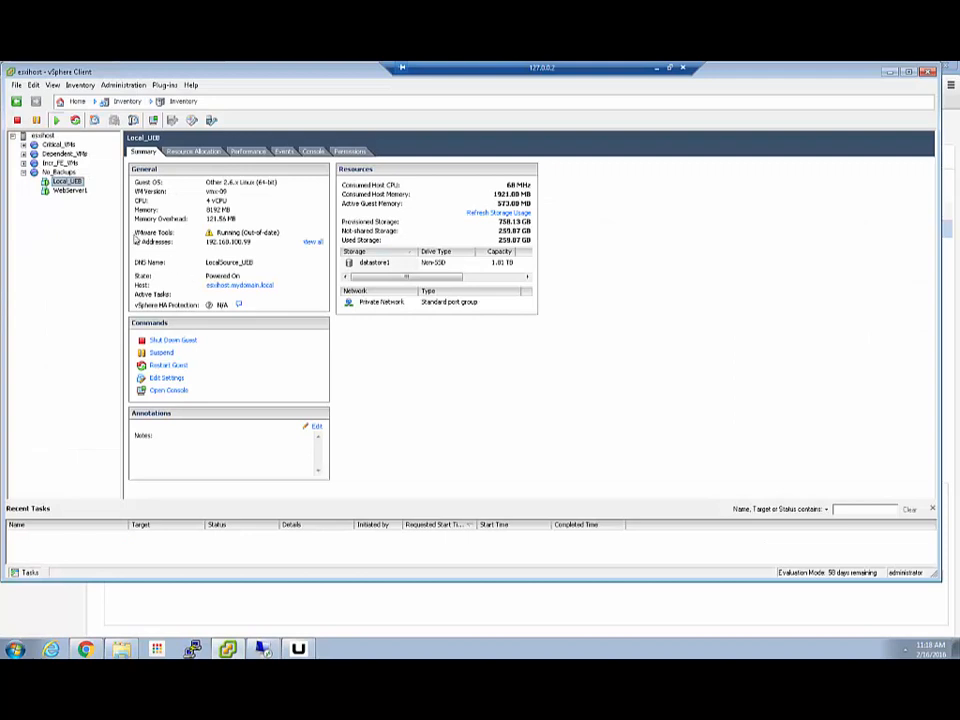
# - Open the Local_UEB console, wake it, and switch to the Alt+F2 text login terminal
pyautogui.click(166, 391)
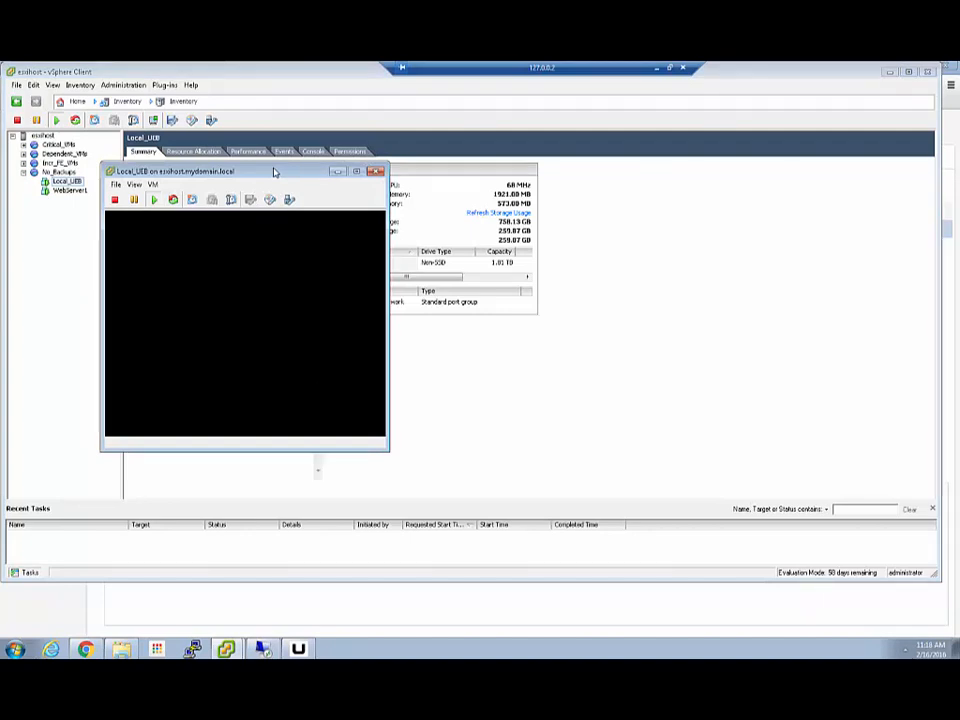
pyautogui.click(276, 283)
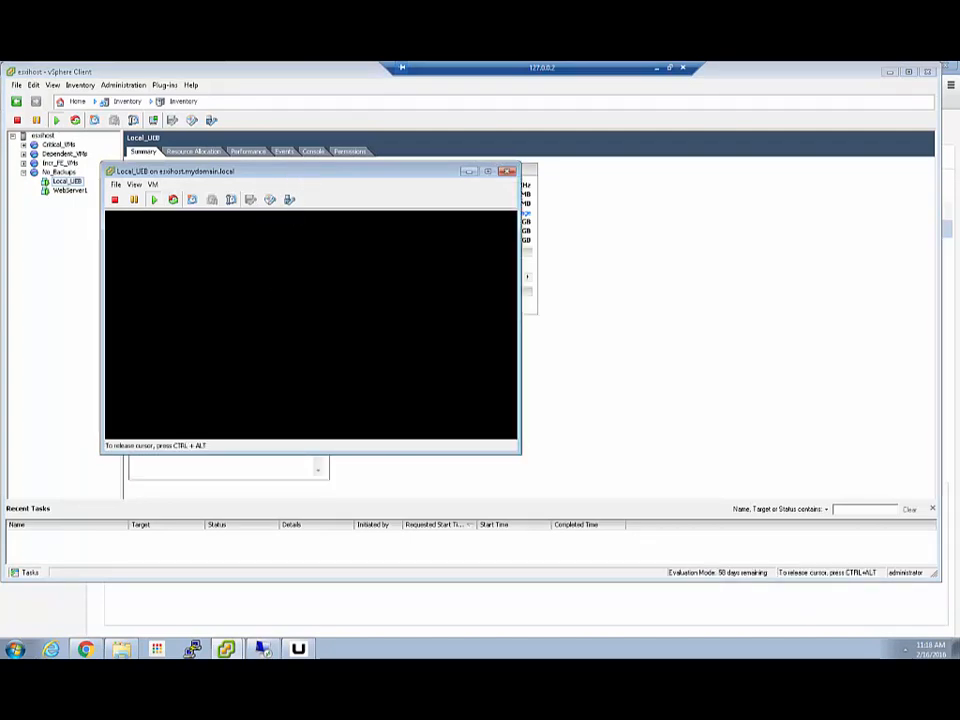
pyautogui.press('Return')
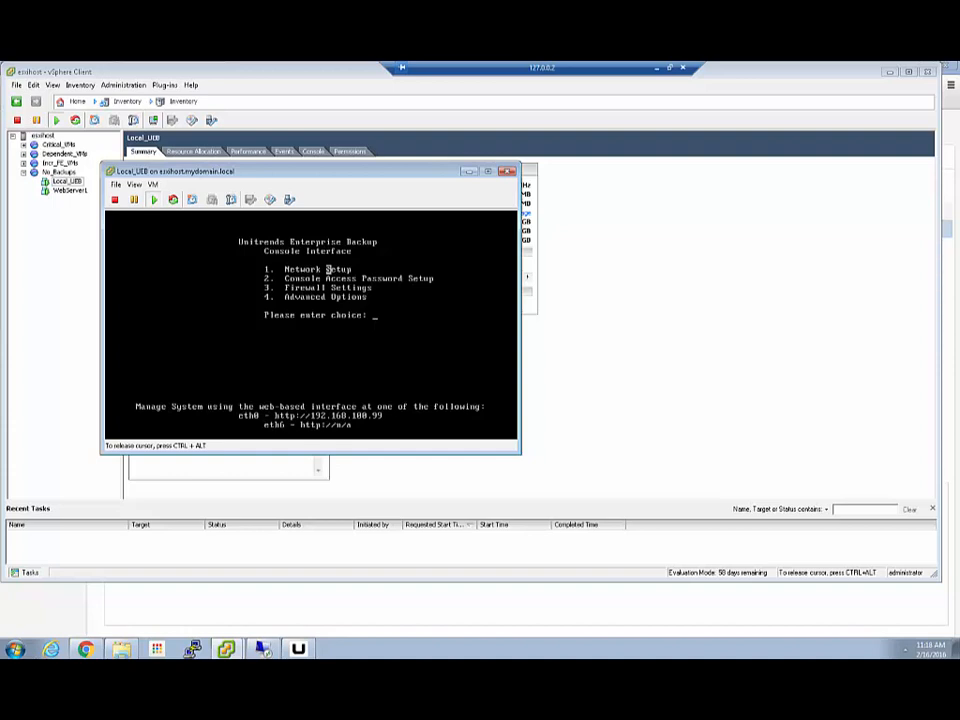
pyautogui.hotkey('ctrl', 'alt')
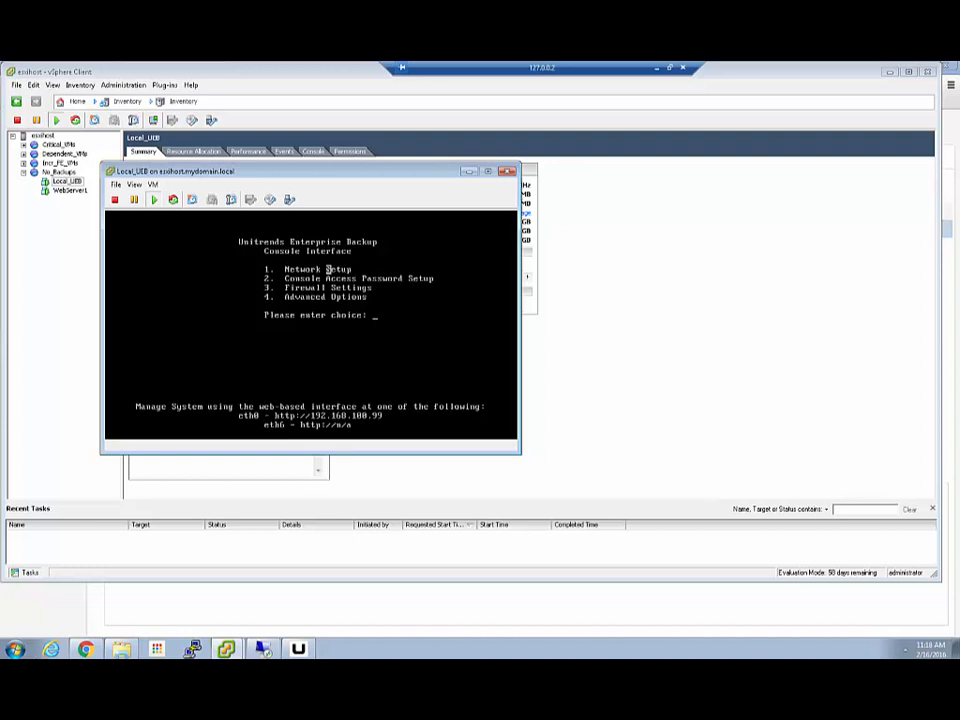
pyautogui.click(328, 269)
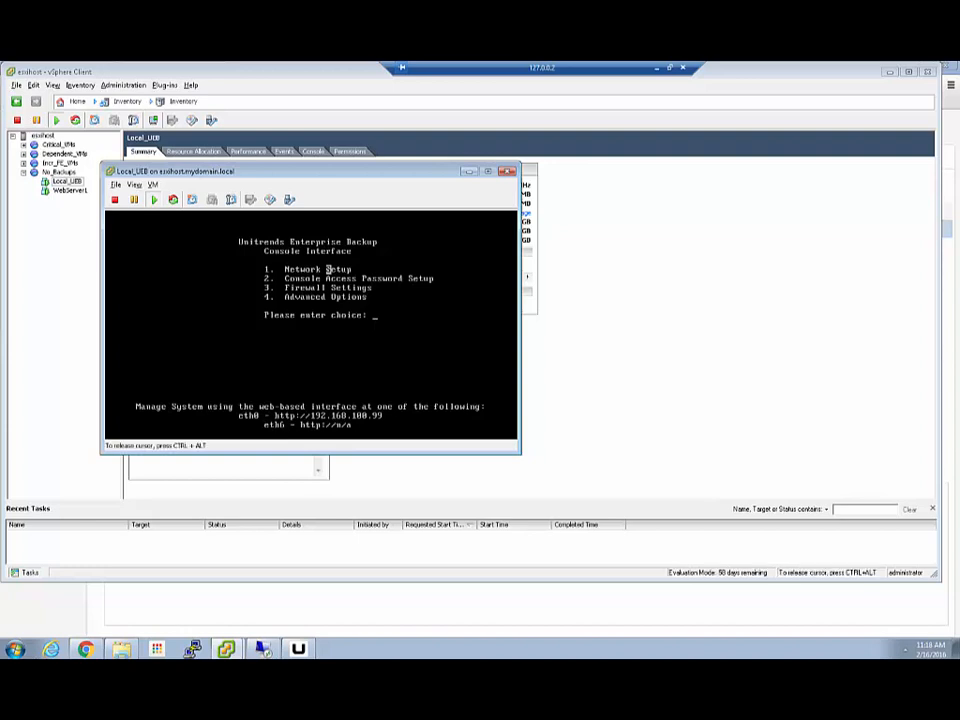
pyautogui.hotkey('alt', 'F2')
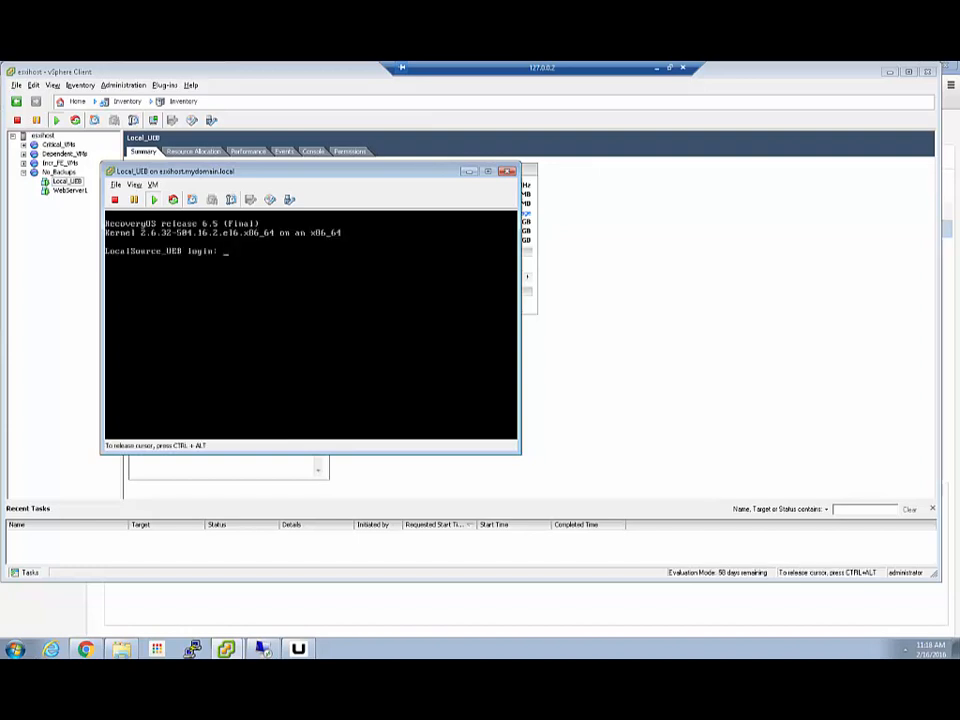
# - Log in as root and run top, dpu and dpu asset to display the DPU asset number
pyautogui.write('root')
pyautogui.press('Return')
pyautogui.press('Return')
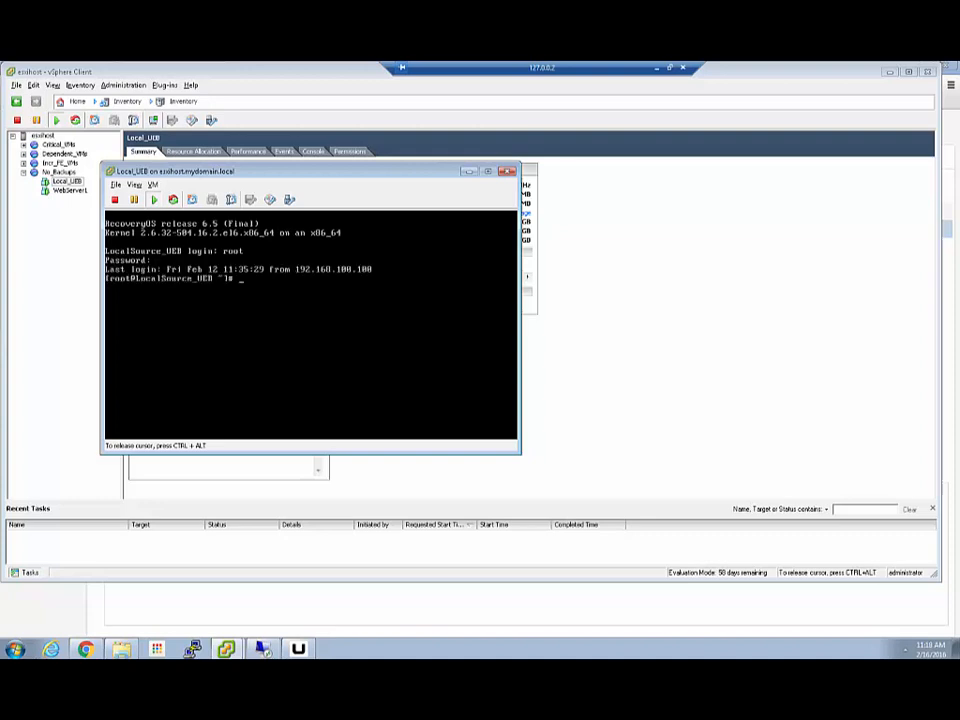
pyautogui.write('top')
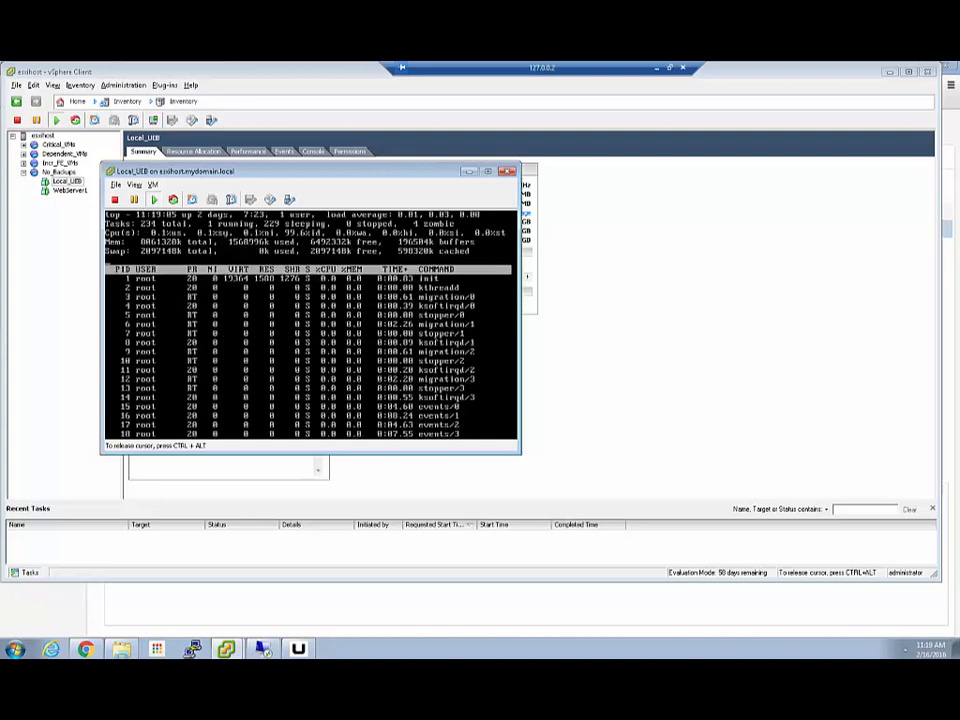
pyautogui.write('q')
pyautogui.write('d')
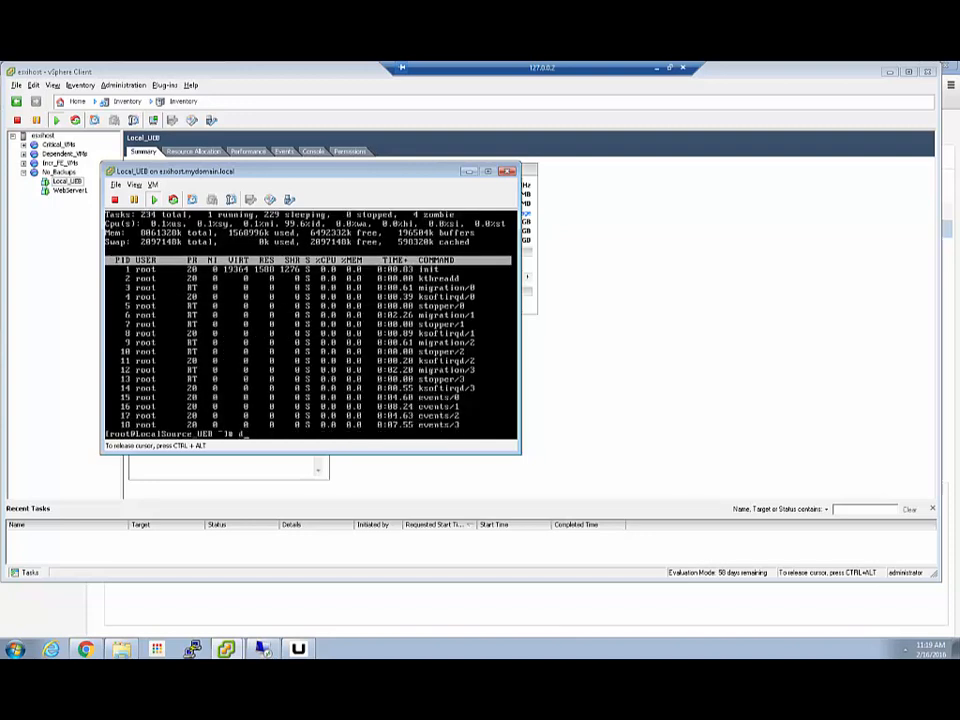
pyautogui.write('pu')
pyautogui.press('Return')
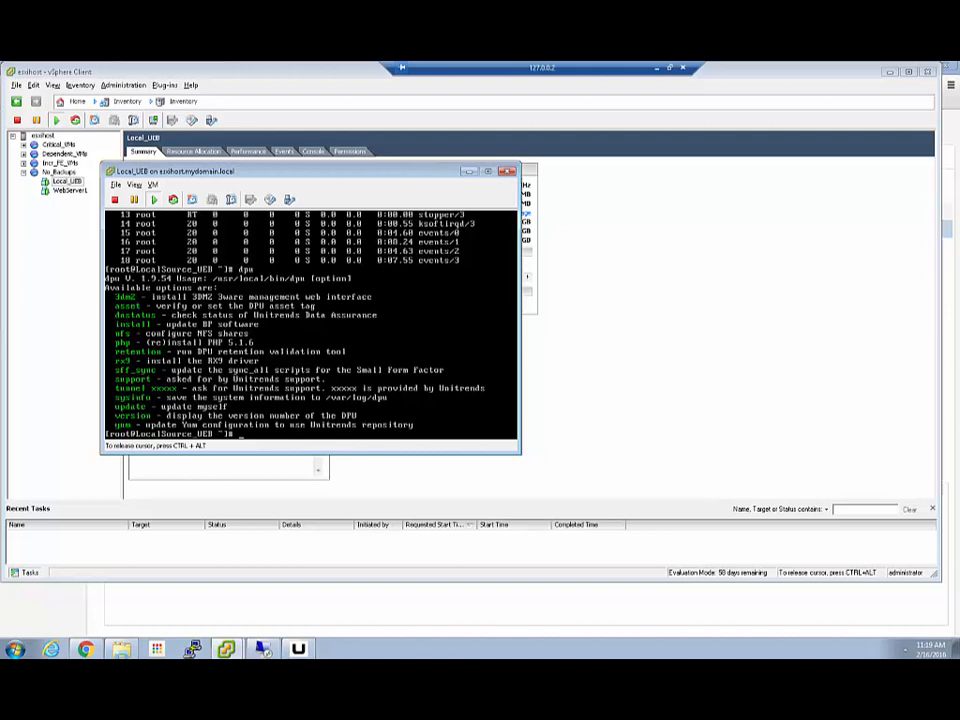
pyautogui.write('dpu asset')
pyautogui.press('Return')
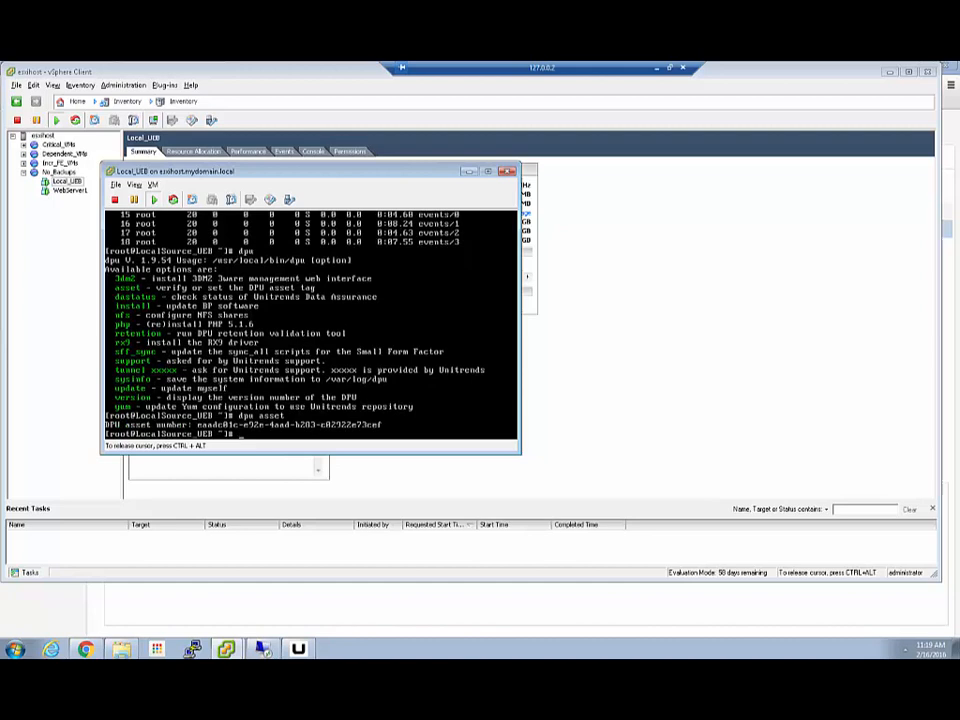
# - Exit the root shell, return to the Unitrends console menu, and release input from the console
pyautogui.hotkey('alt', 'F1')
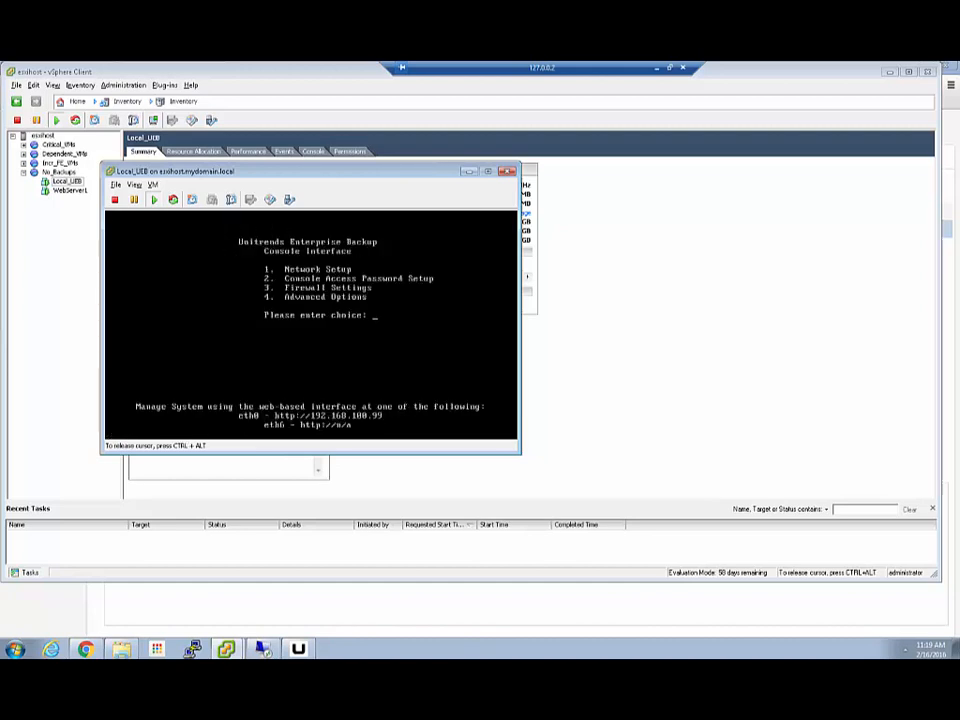
pyautogui.hotkey('alt', 'F2')
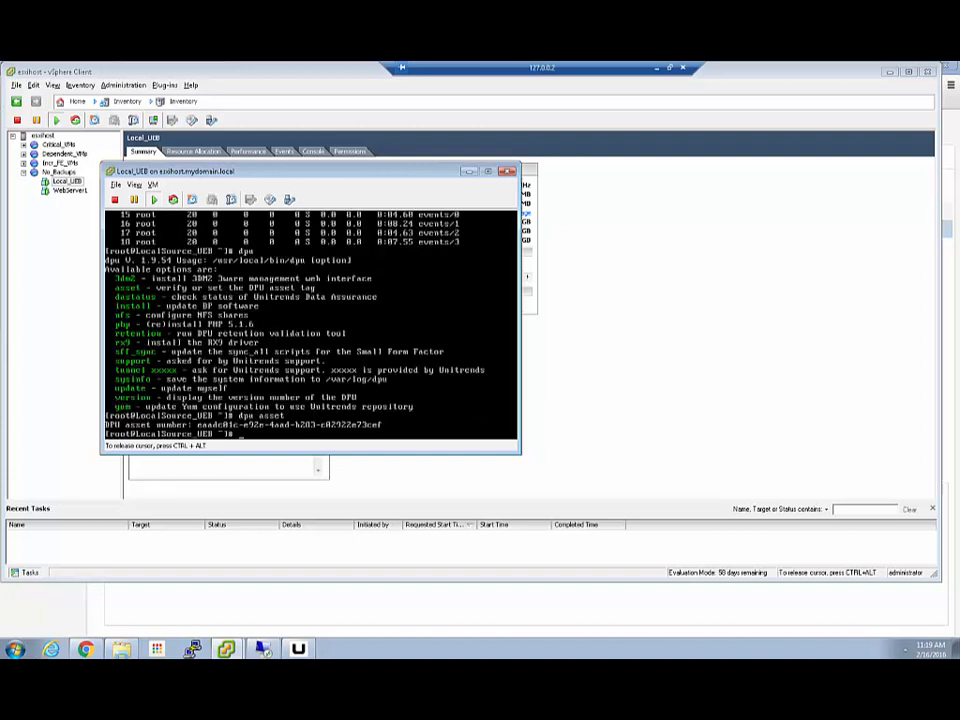
pyautogui.write('exit')
pyautogui.press('Return')
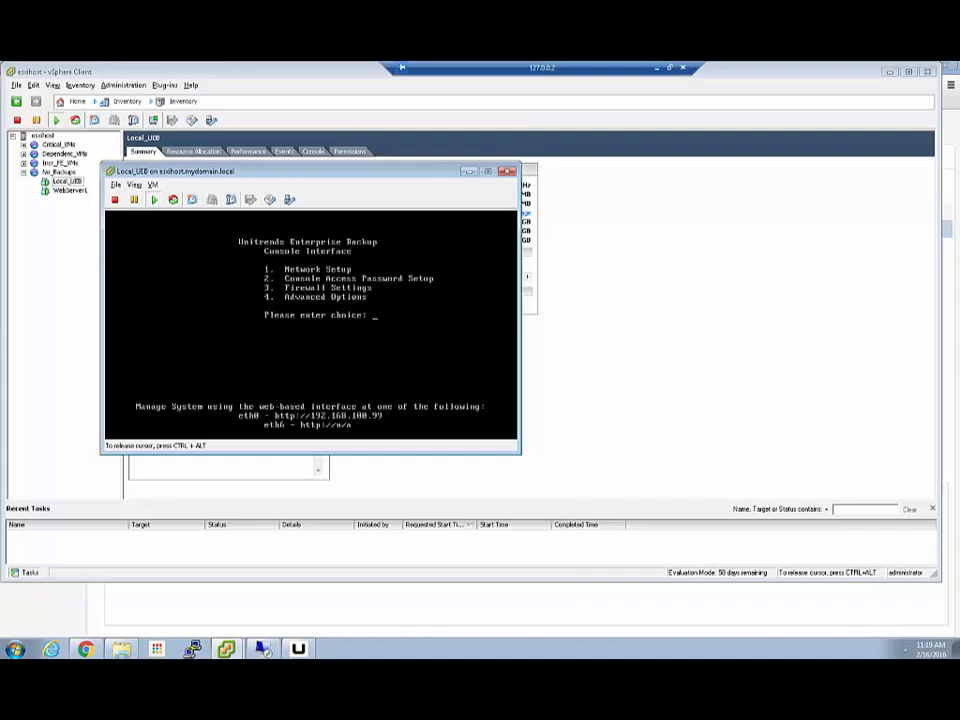
pyautogui.hotkey('ctrl', 'alt')
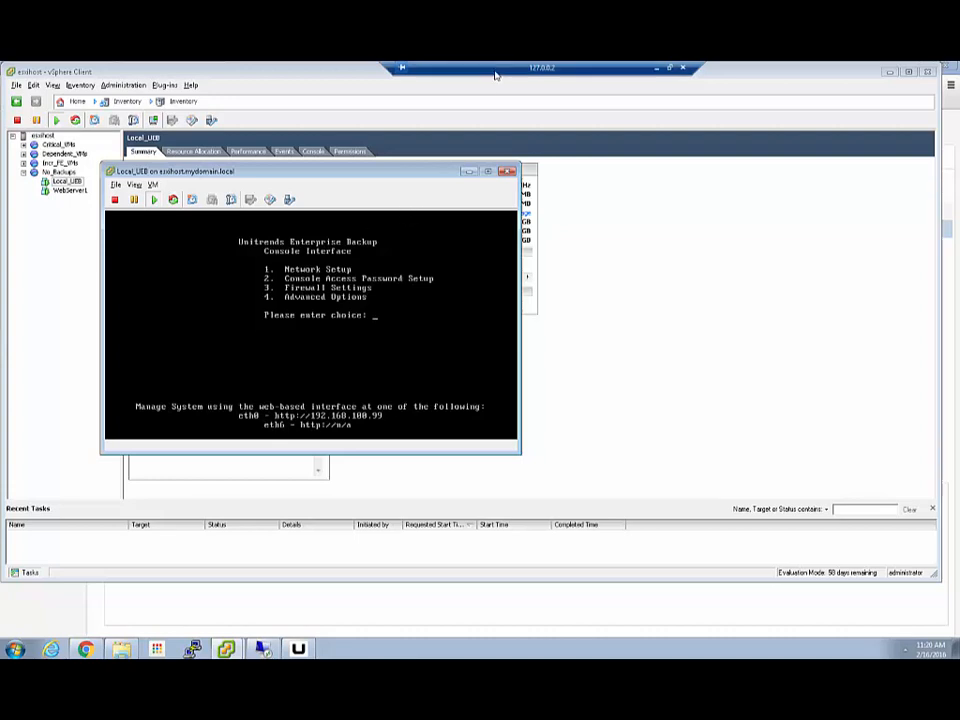
# - Minimize the VM console and select the Internal storage entry: 649.7 GB total, 483.4 GB free
pyautogui.click(472, 175)
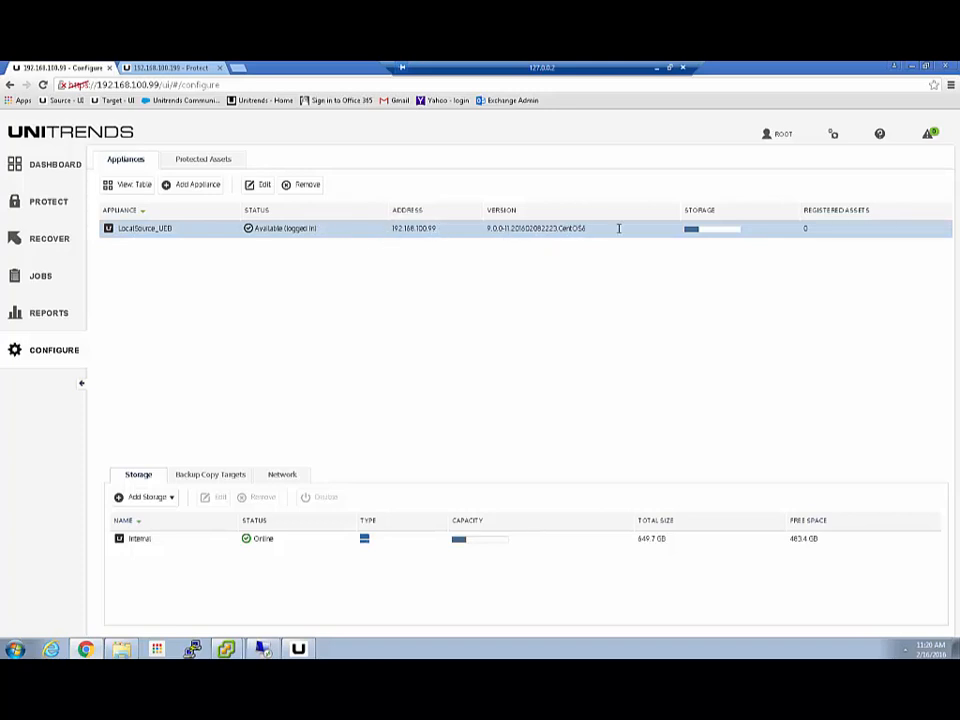
pyautogui.moveTo(709, 234)
pyautogui.click(168, 538)
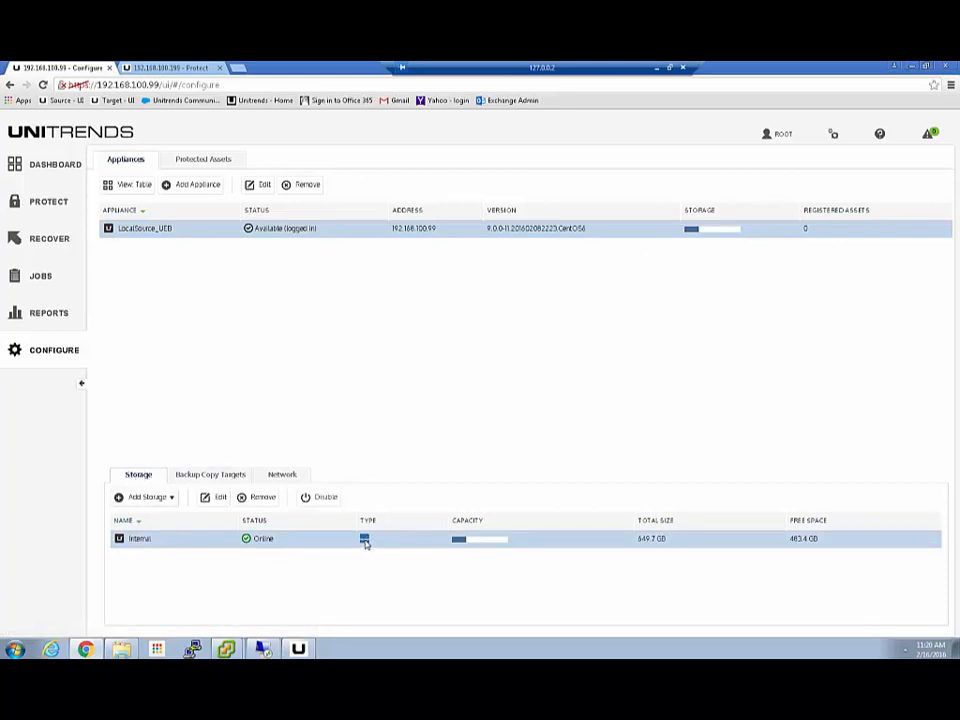
# - Open the Add Storage dropdown to list the storage types that can be added
pyautogui.moveTo(366, 544)
pyautogui.moveTo(459, 544)
pyautogui.click(155, 503)
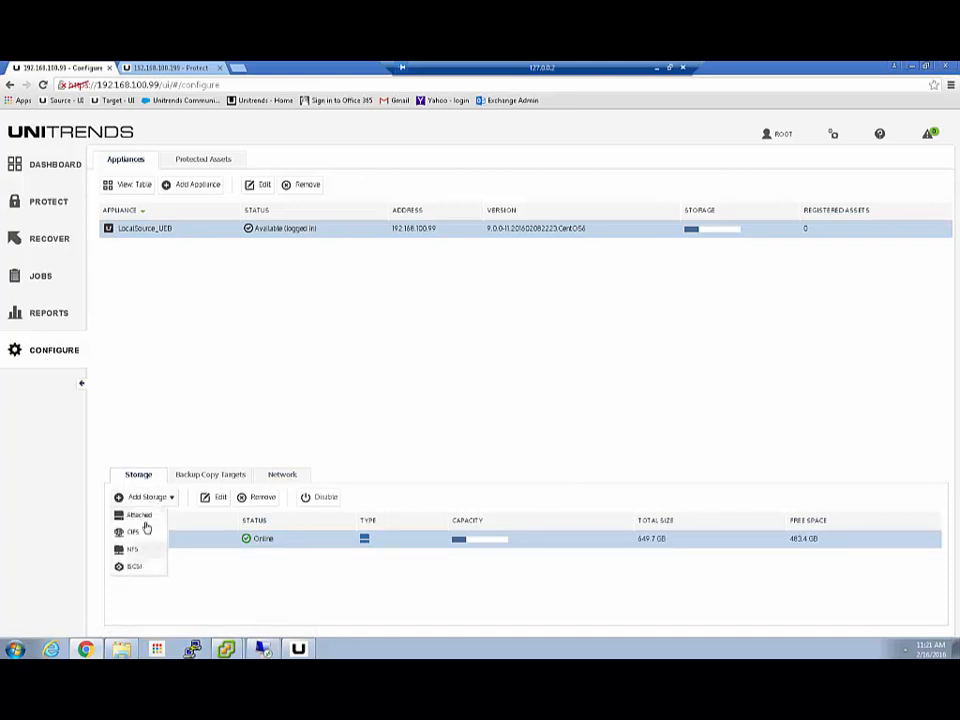
# - Choose attached-disk storage, then open the Local_UEB VM's settings in vSphere
pyautogui.click(139, 516)
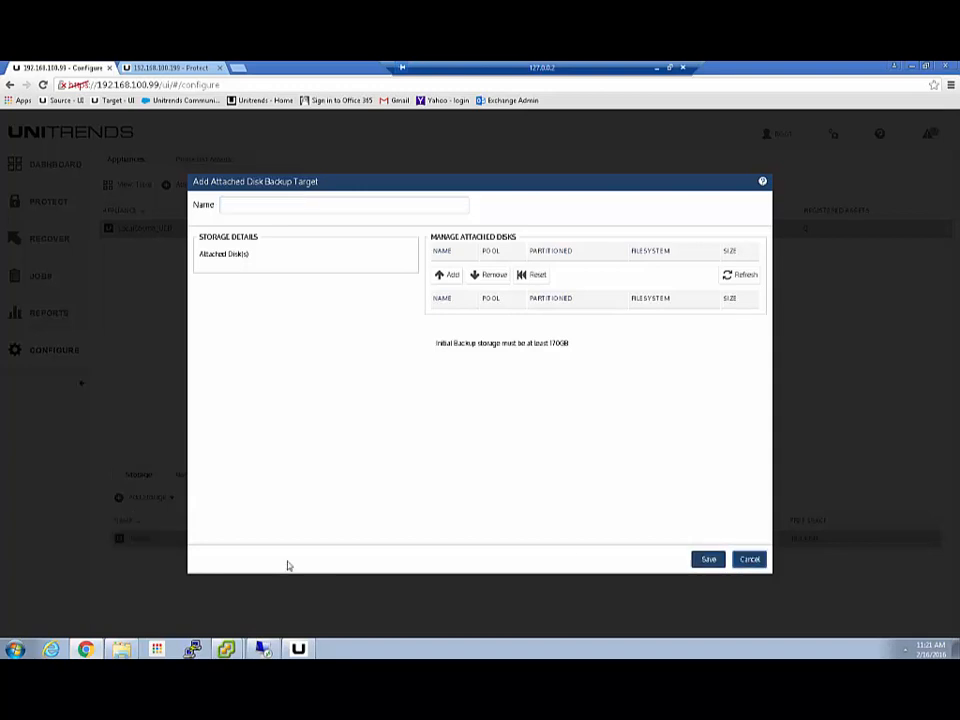
pyautogui.click(226, 649)
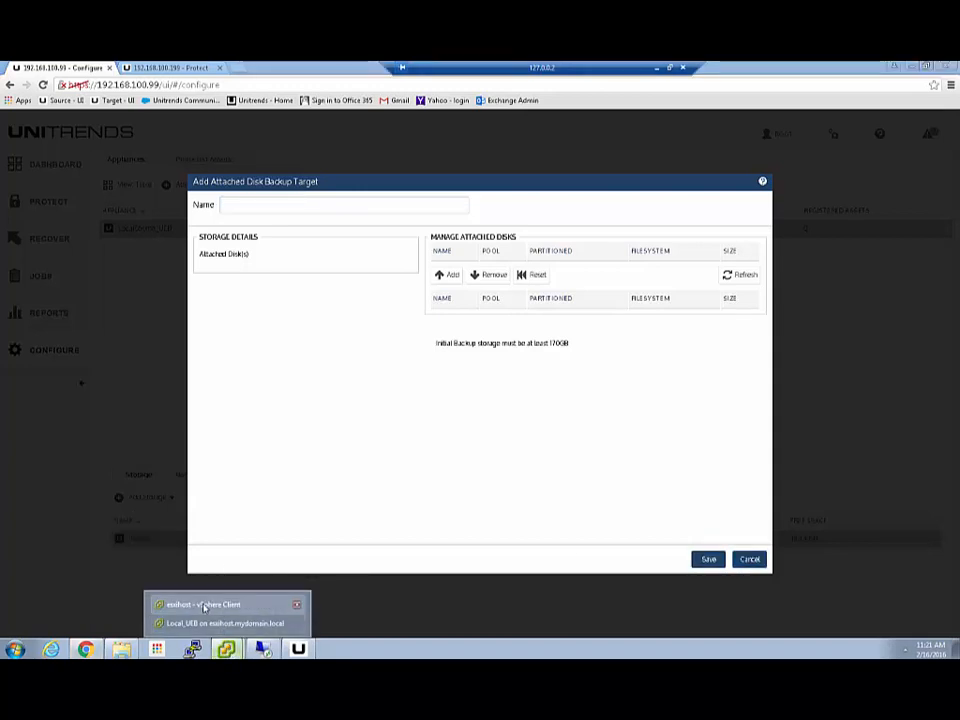
pyautogui.click(224, 623)
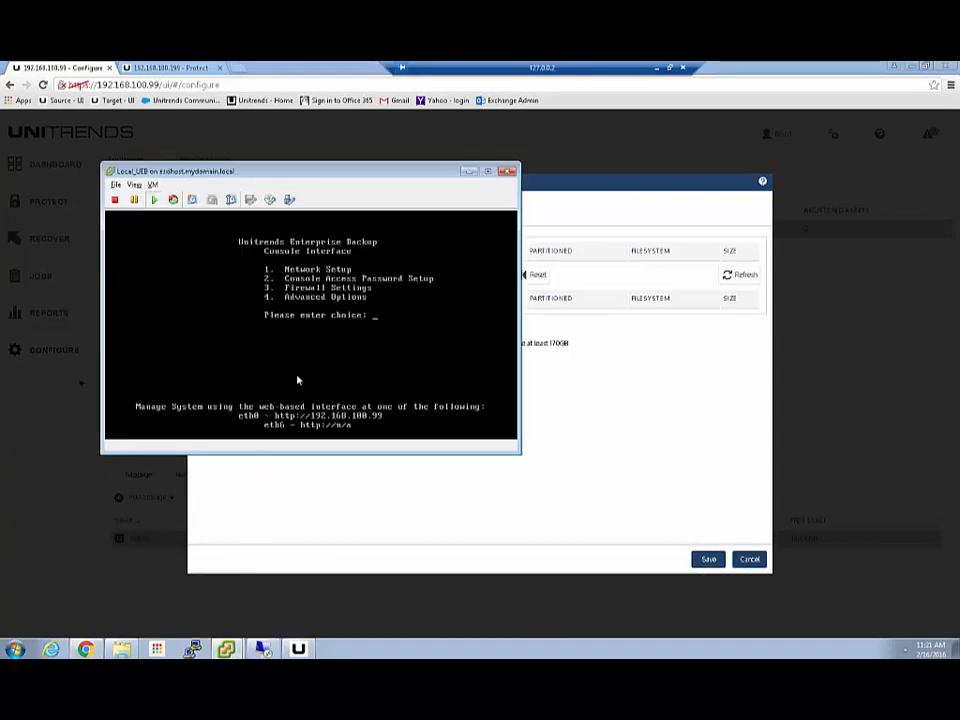
pyautogui.click(133, 185)
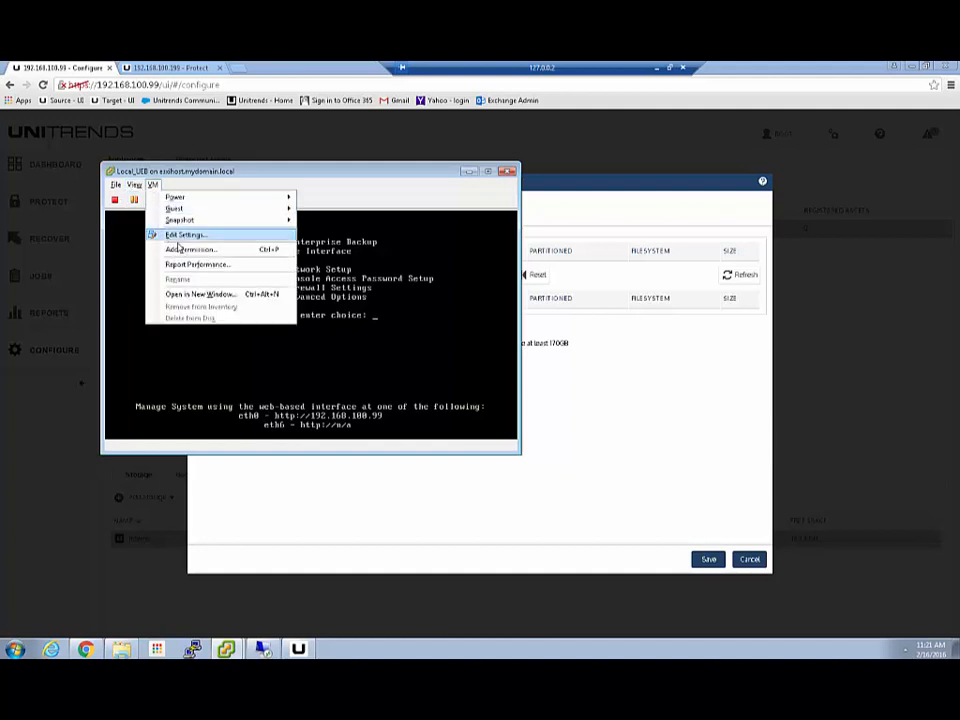
pyautogui.click(185, 234)
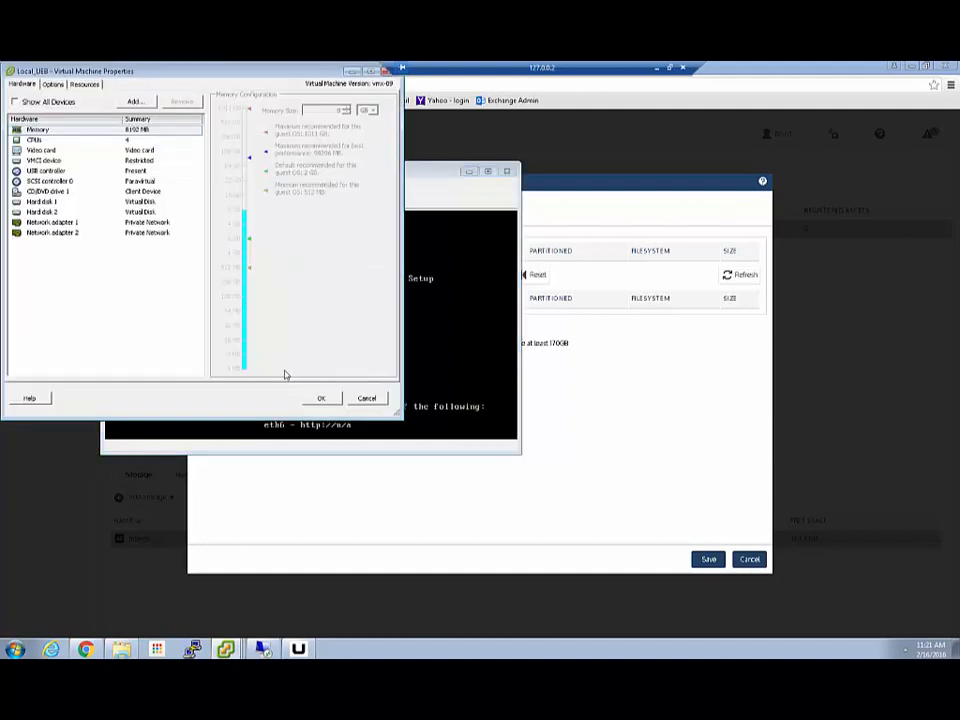
# - Start adding a new hard disk beside Hard disk 2, cancel both dialogs and minimize the console
pyautogui.click(42, 212)
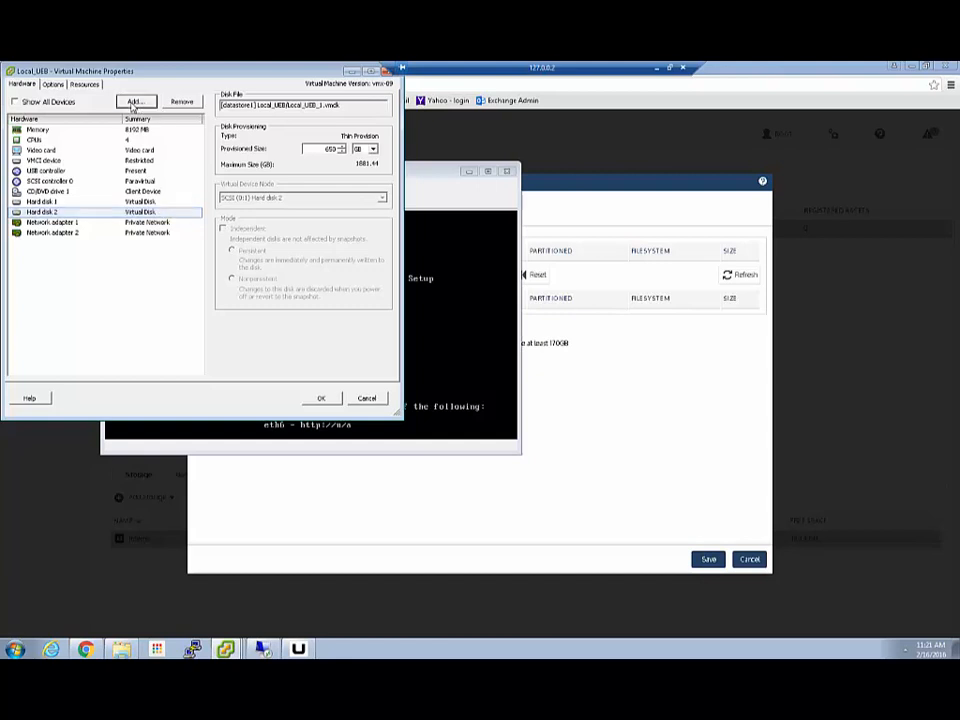
pyautogui.click(135, 101)
pyautogui.click(148, 259)
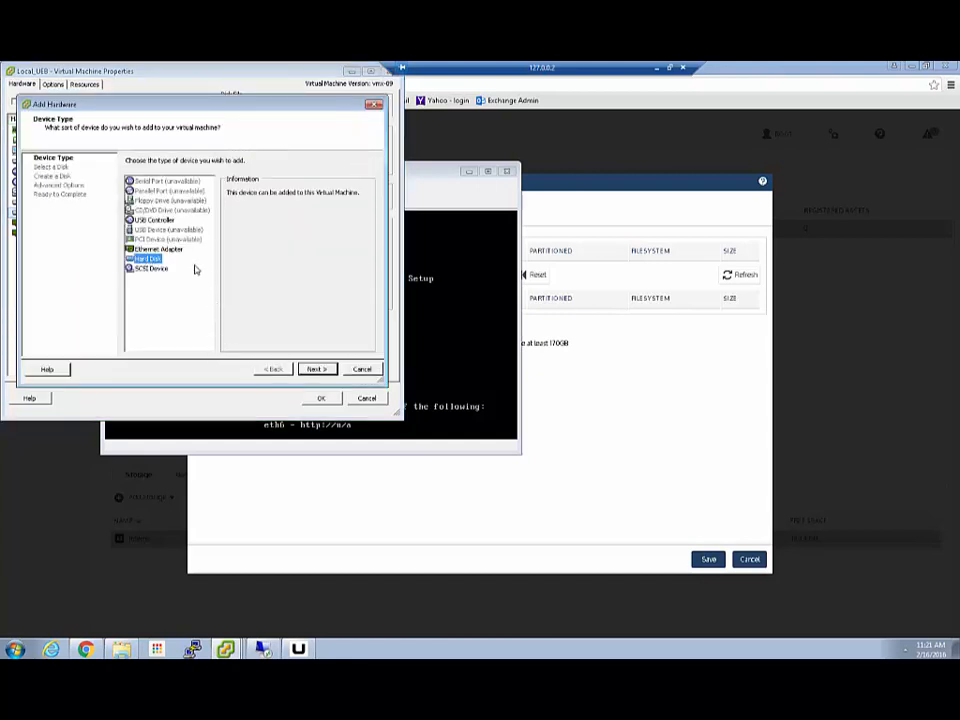
pyautogui.click(315, 370)
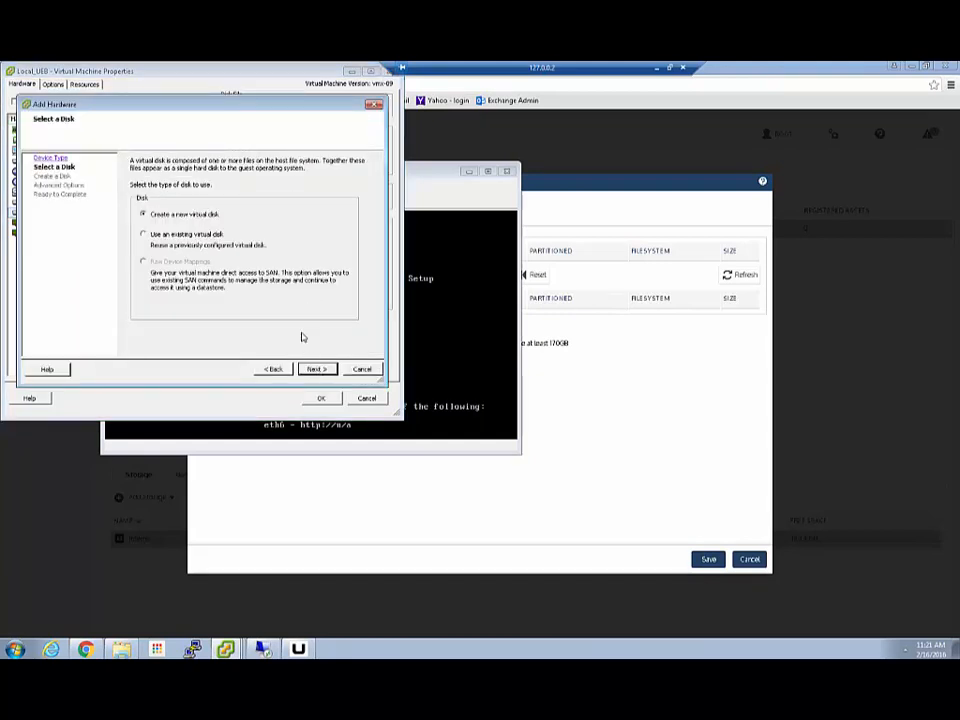
pyautogui.click(362, 369)
pyautogui.click(367, 398)
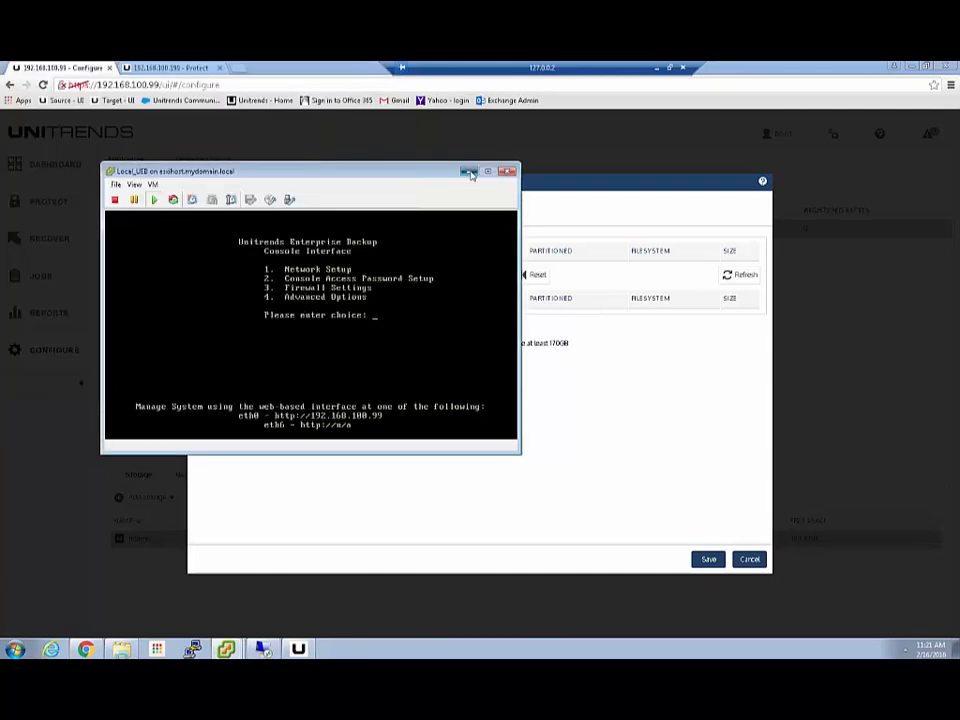
pyautogui.click(469, 171)
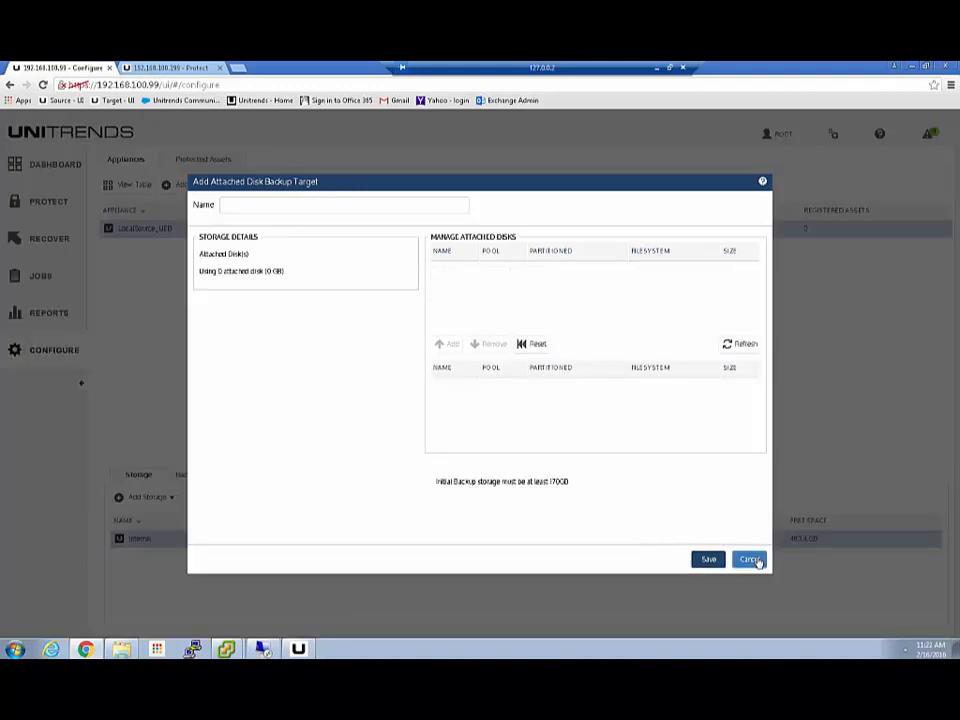
# - Cancel the empty attached-disk target and review Internal storage's 80% backups / 20% instant recovery split
pyautogui.click(752, 560)
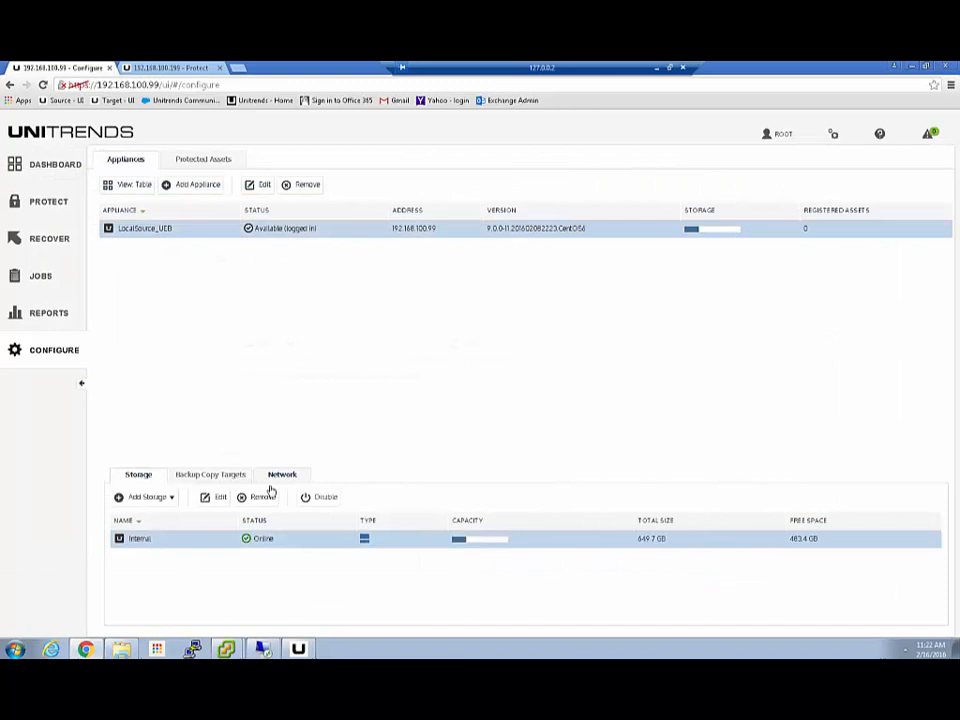
pyautogui.click(206, 500)
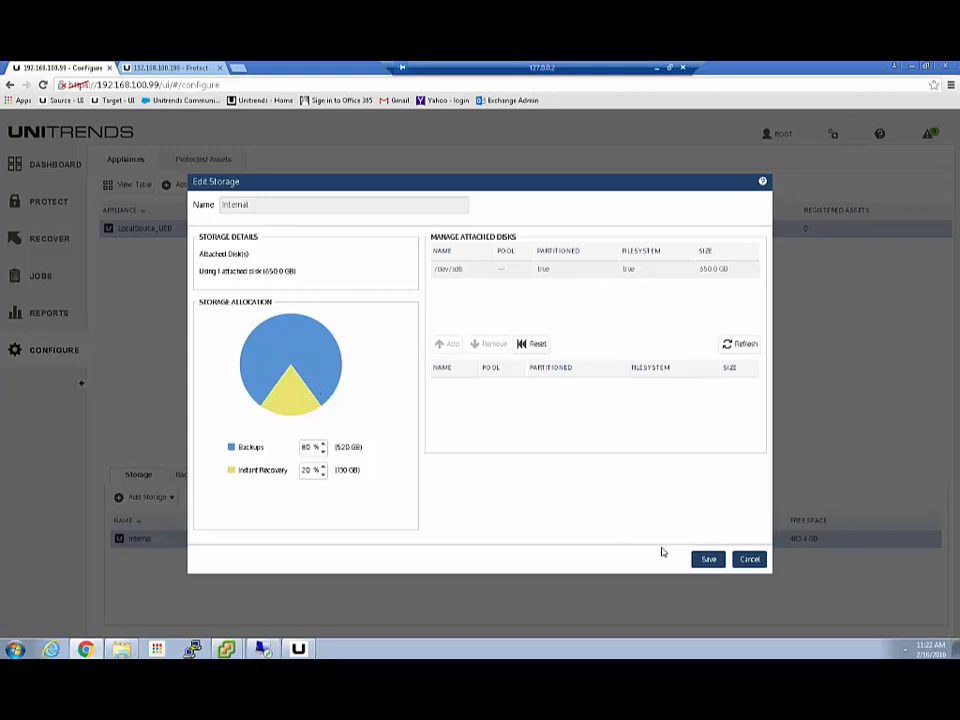
pyautogui.click(750, 561)
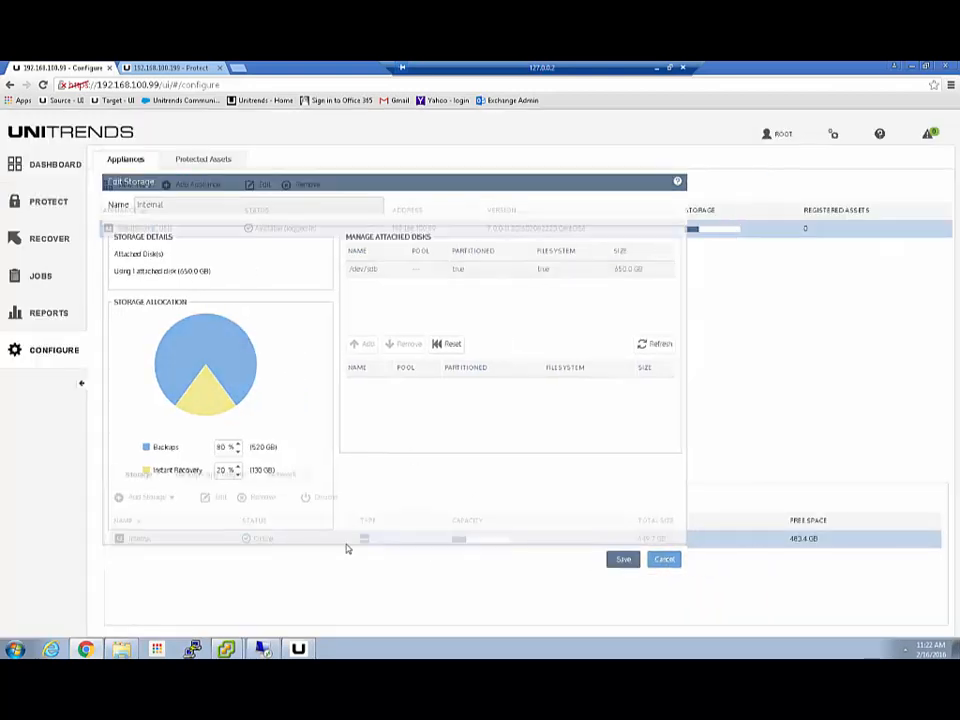
# - Browse the Add Storage types, then recheck Internal storage settings and close without changes
pyautogui.click(171, 497)
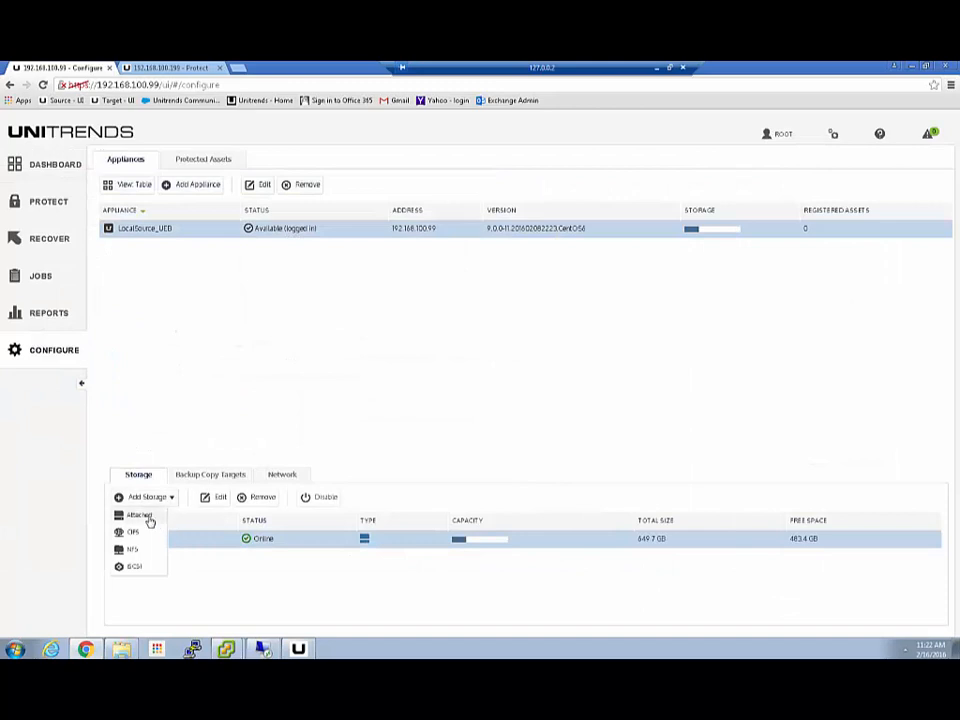
pyautogui.click(234, 587)
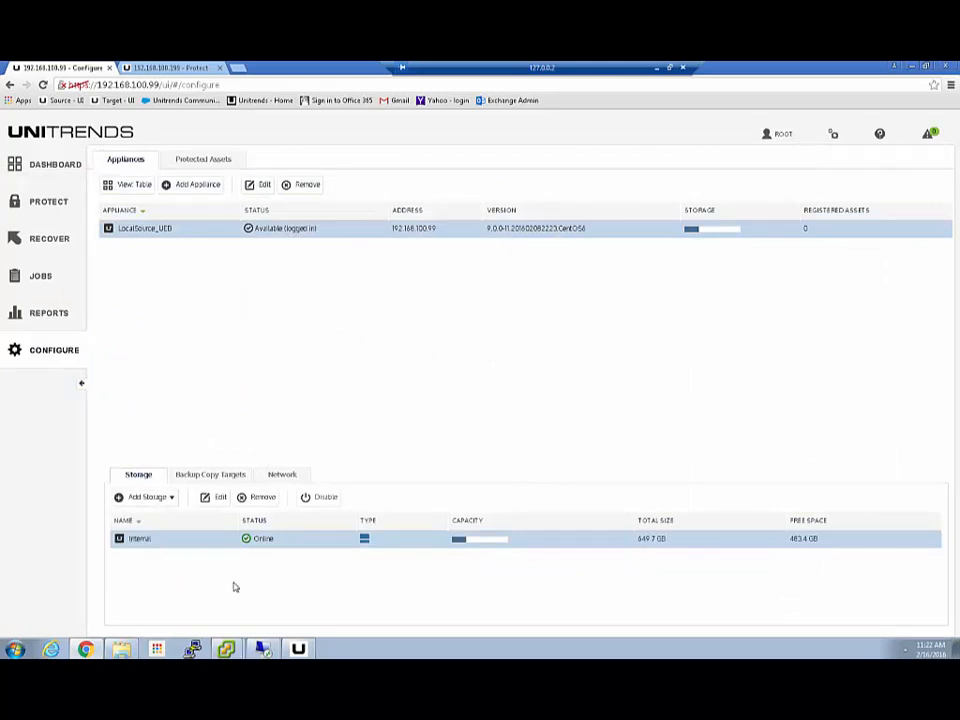
pyautogui.click(214, 498)
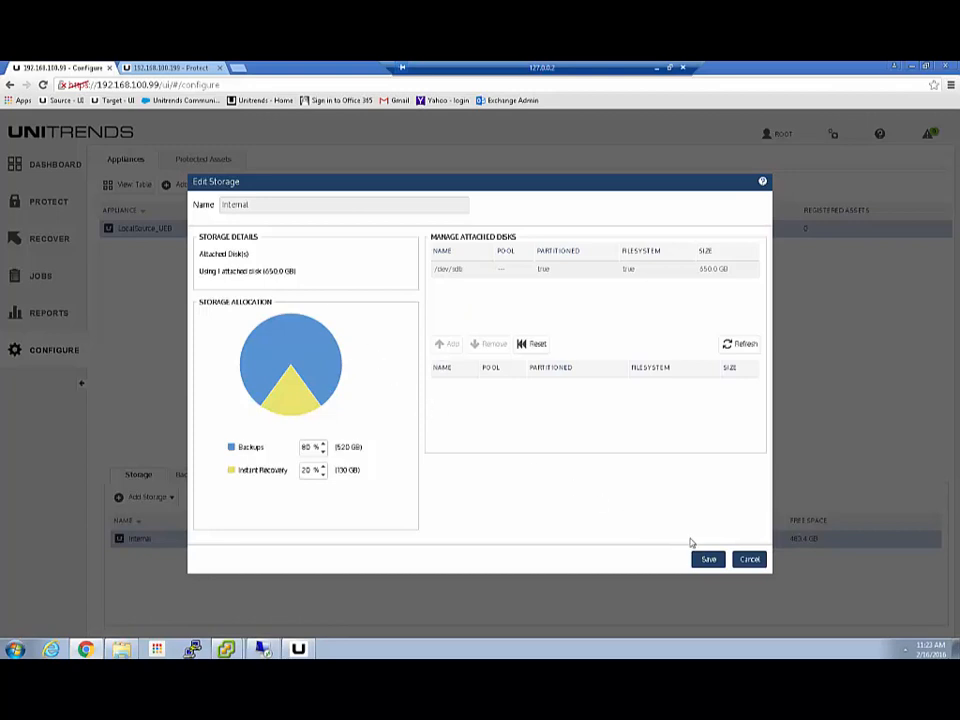
pyautogui.click(749, 560)
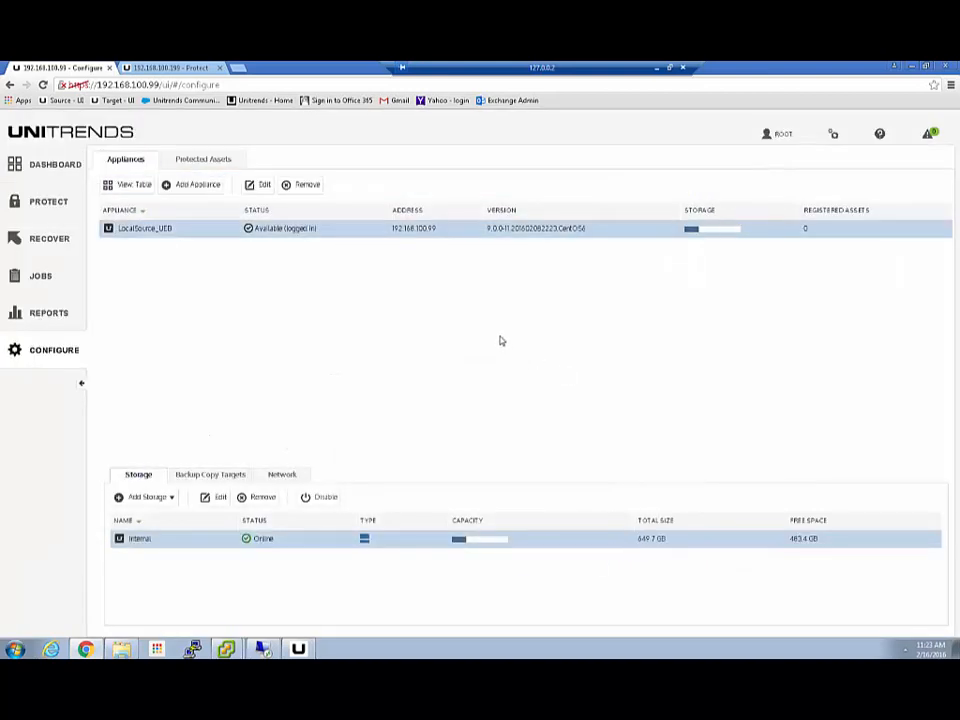
# - Check the empty Backup Copy Targets list and browse the available target types
pyautogui.click(210, 476)
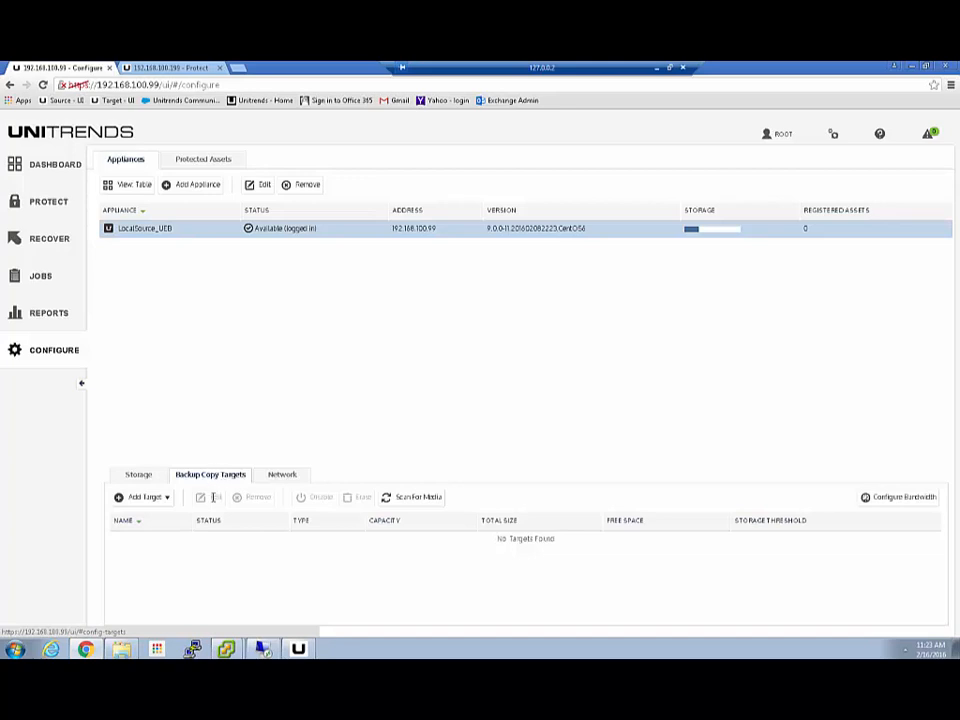
pyautogui.click(167, 499)
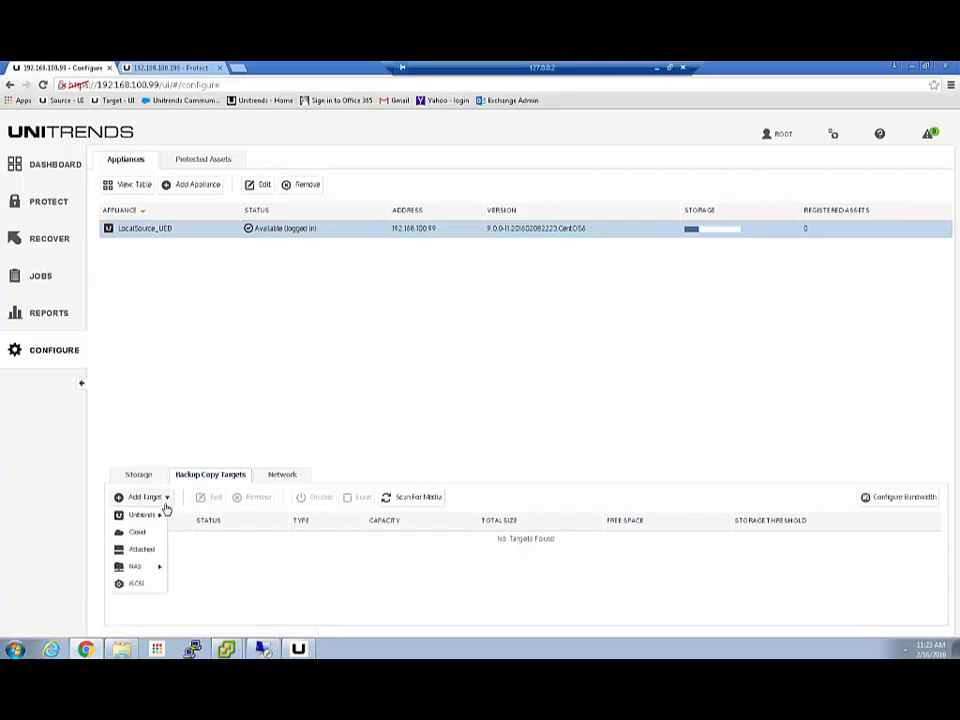
pyautogui.moveTo(140, 516)
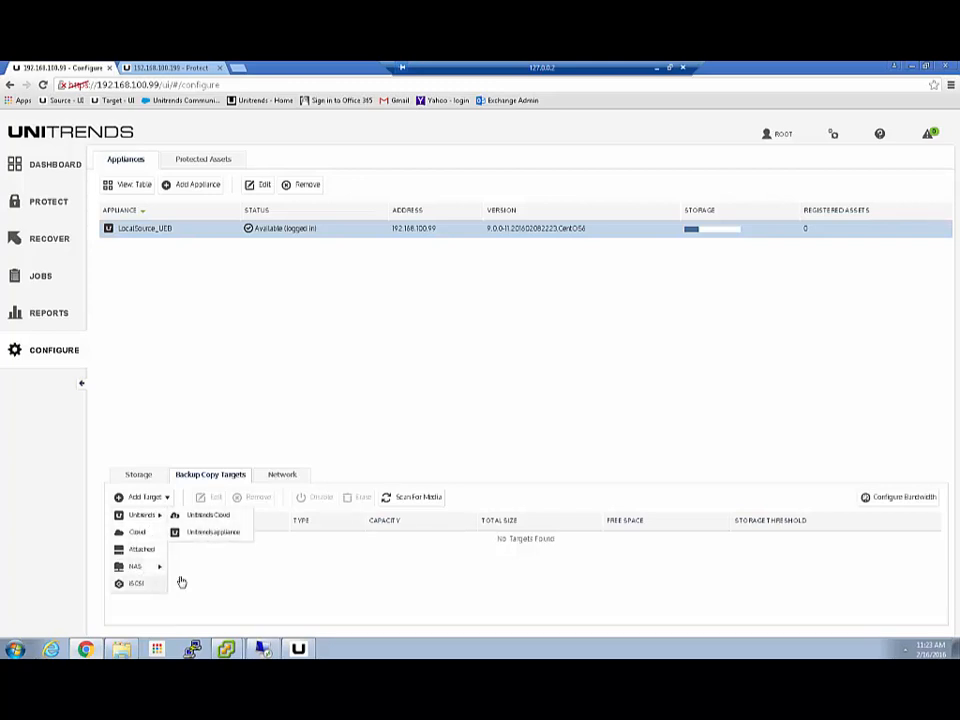
pyautogui.click(254, 581)
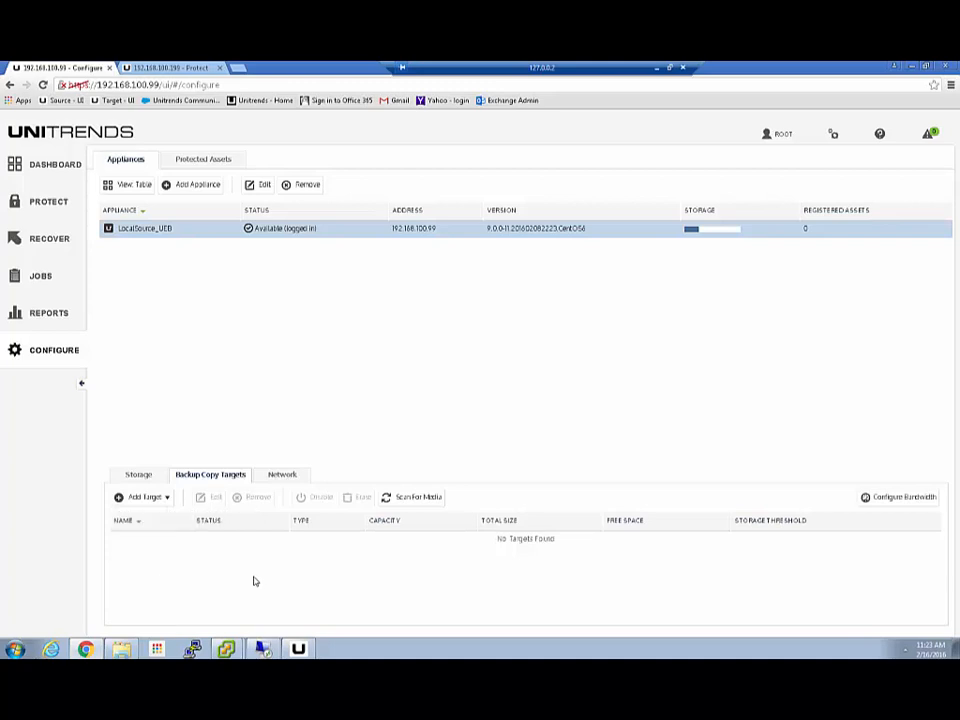
# - Review eth0's network settings unchanged, then switch to the 192.168.100.199 appliance
pyautogui.click(287, 481)
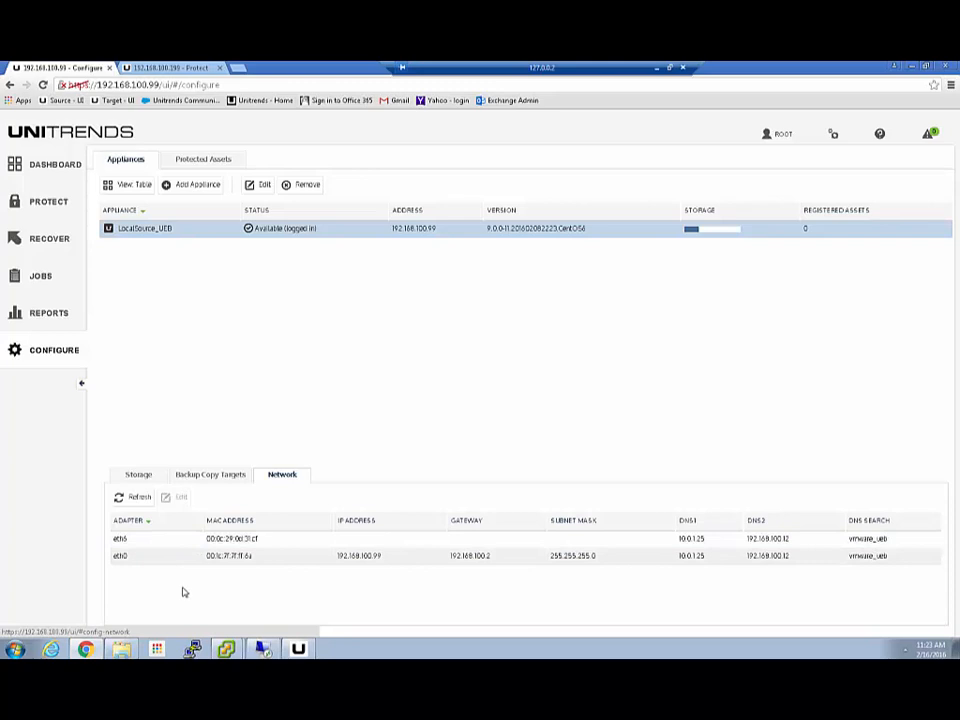
pyautogui.click(191, 555)
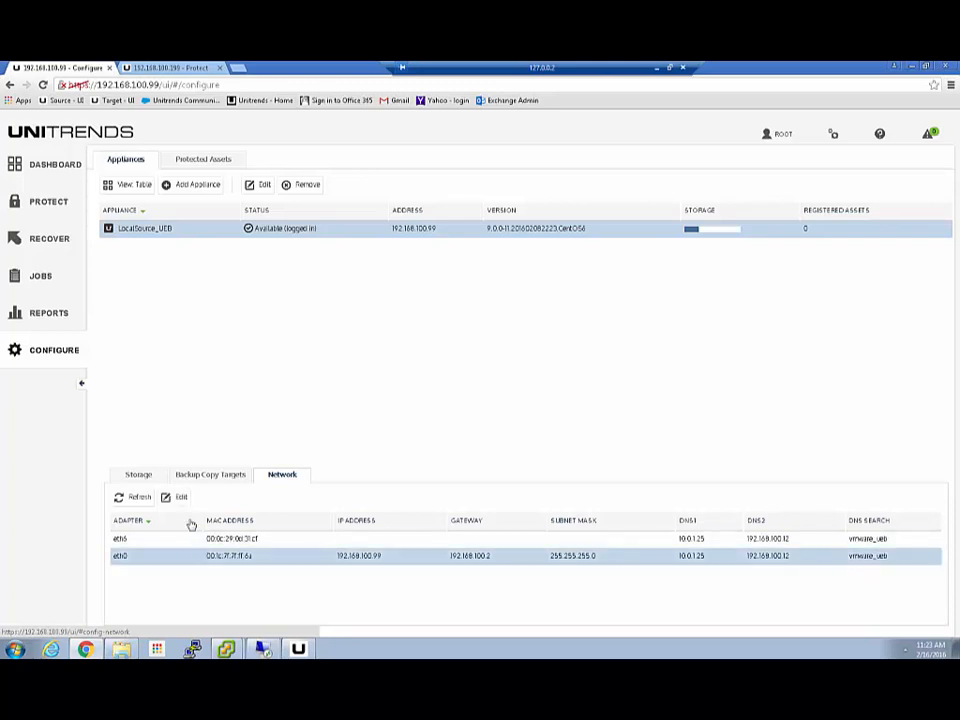
pyautogui.click(180, 497)
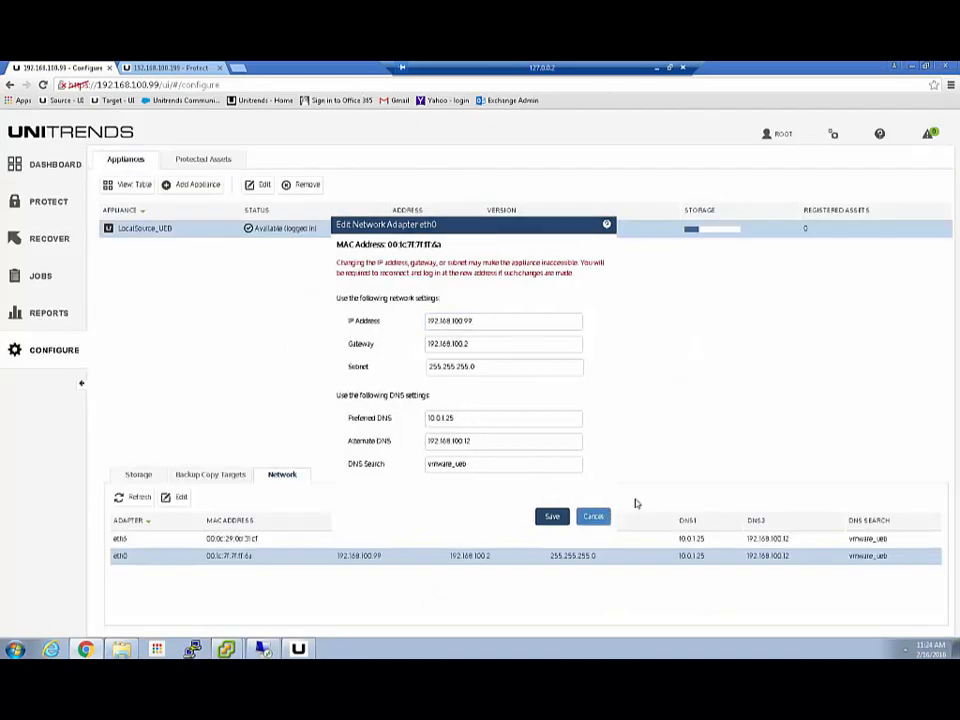
pyautogui.click(593, 514)
pyautogui.click(165, 68)
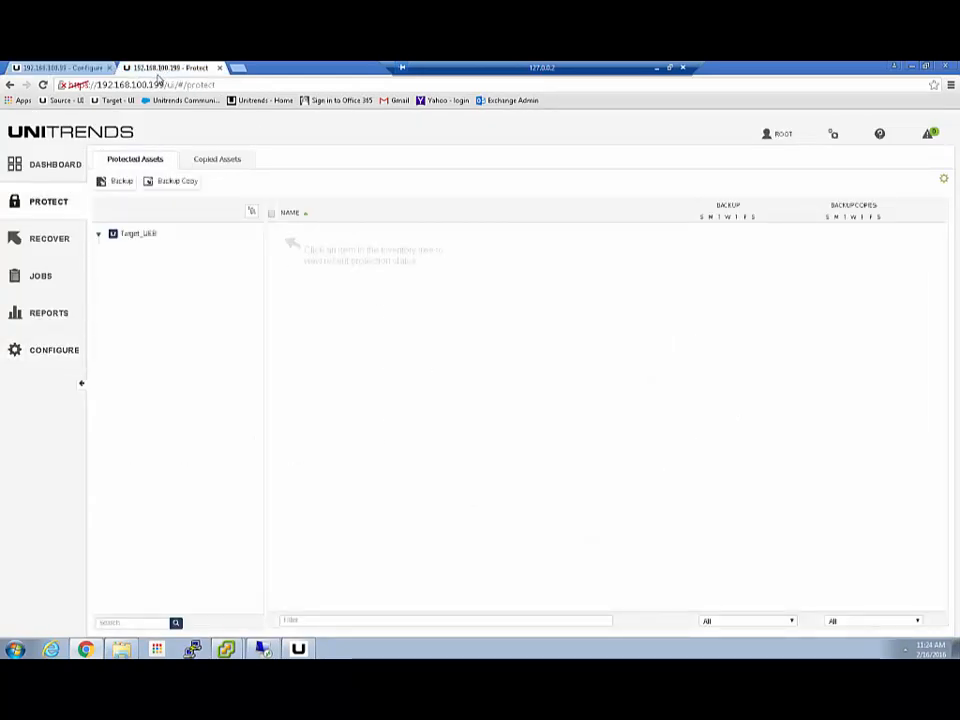
# - View Target_UEB's Backup Copy settings (secure network 172.17.3.0, port 1194) and cancel without changes
pyautogui.click(36, 356)
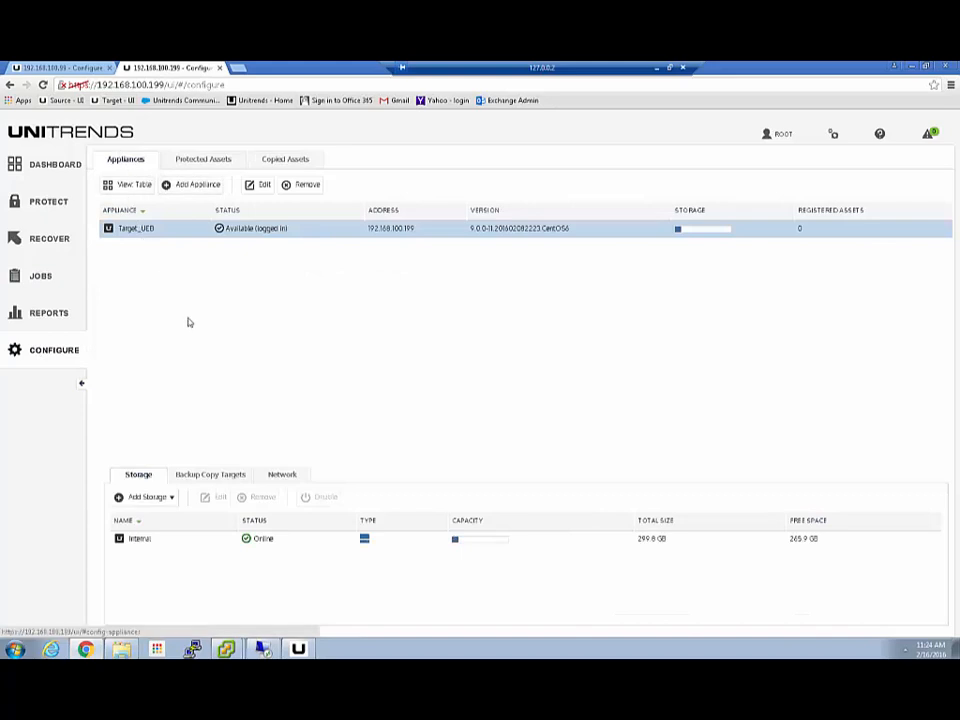
pyautogui.click(256, 184)
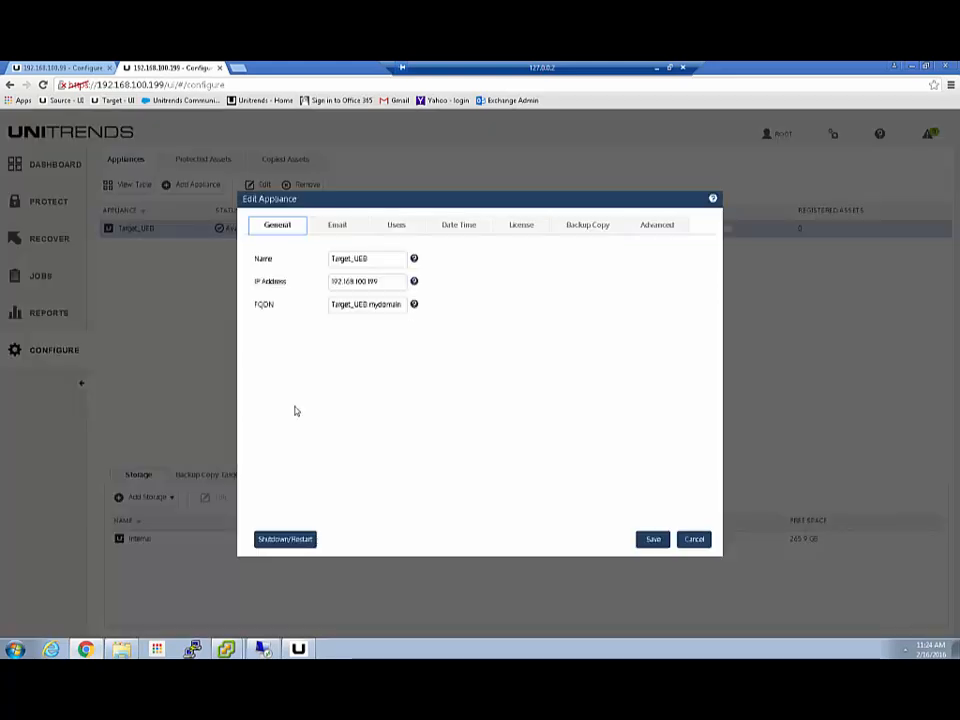
pyautogui.click(582, 226)
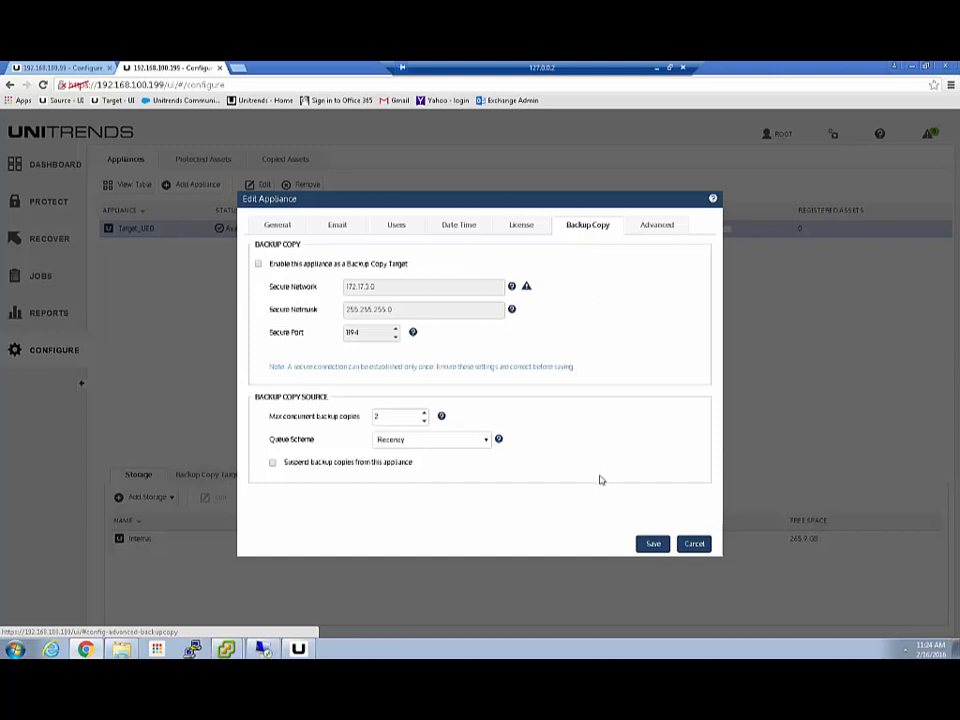
pyautogui.click(699, 544)
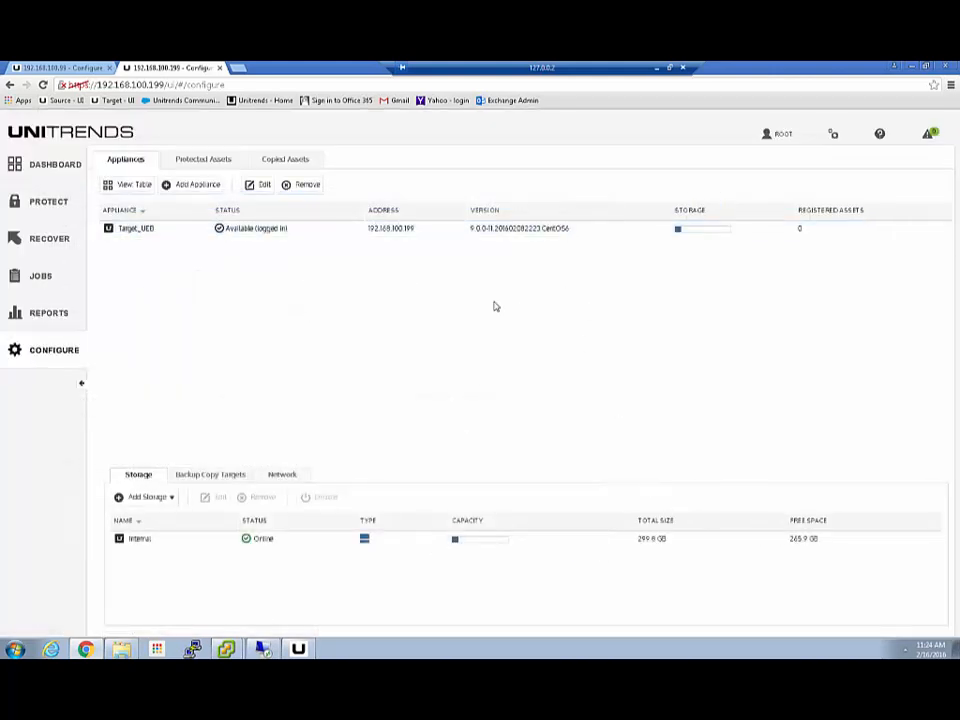
# - Back on 192.168.100.99, browse storage, backup copy and network tabs, then edit LocalSource_UEB
pyautogui.click(62, 68)
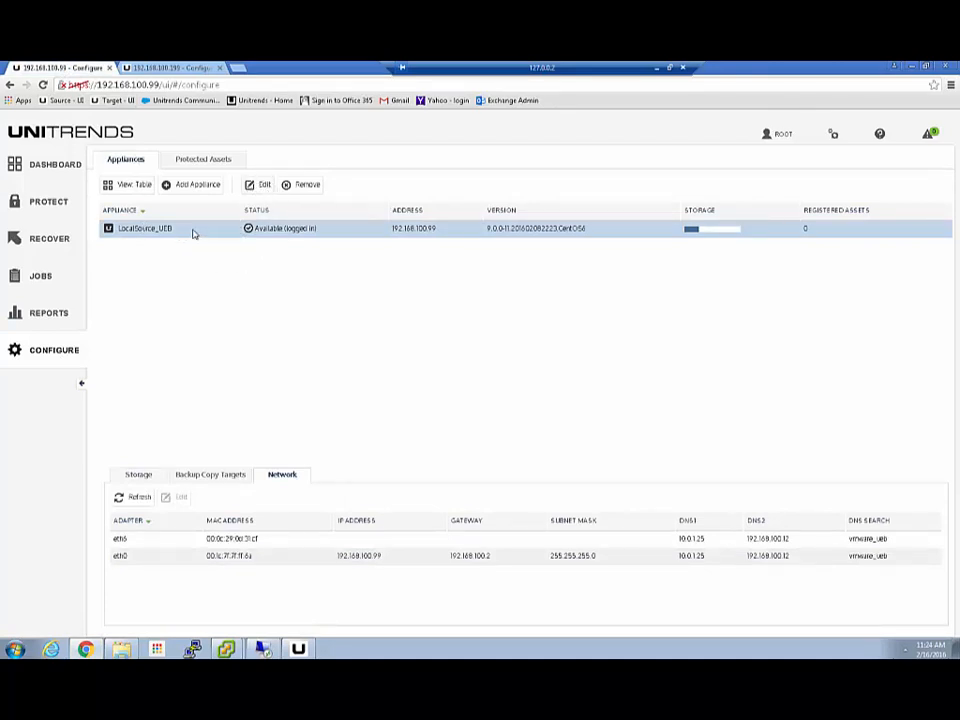
pyautogui.click(143, 477)
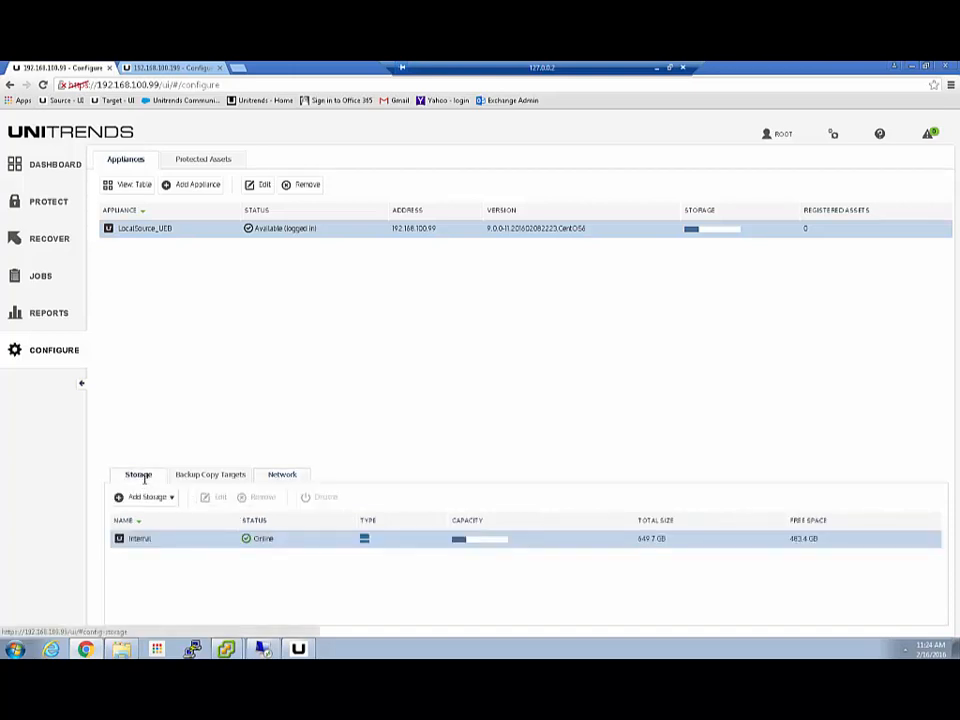
pyautogui.click(208, 477)
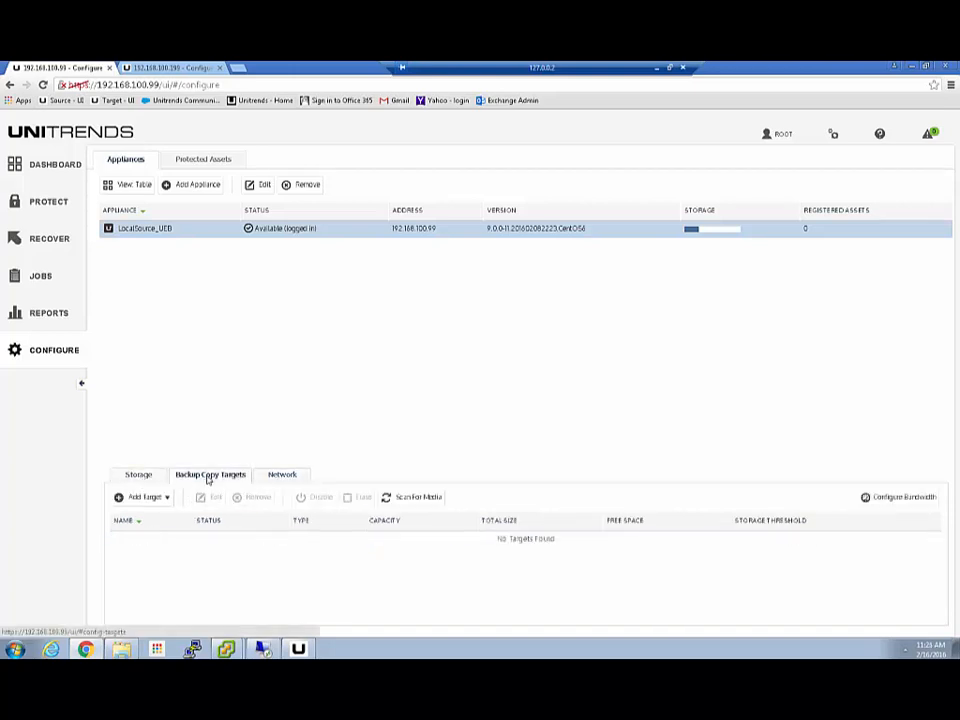
pyautogui.click(278, 477)
pyautogui.click(139, 476)
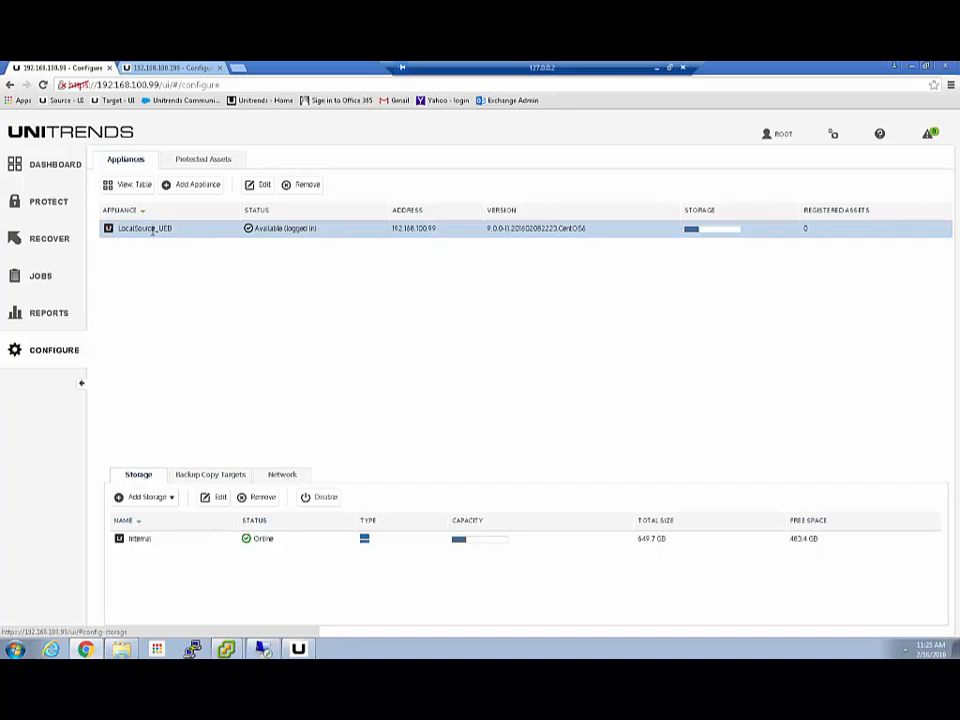
pyautogui.click(257, 186)
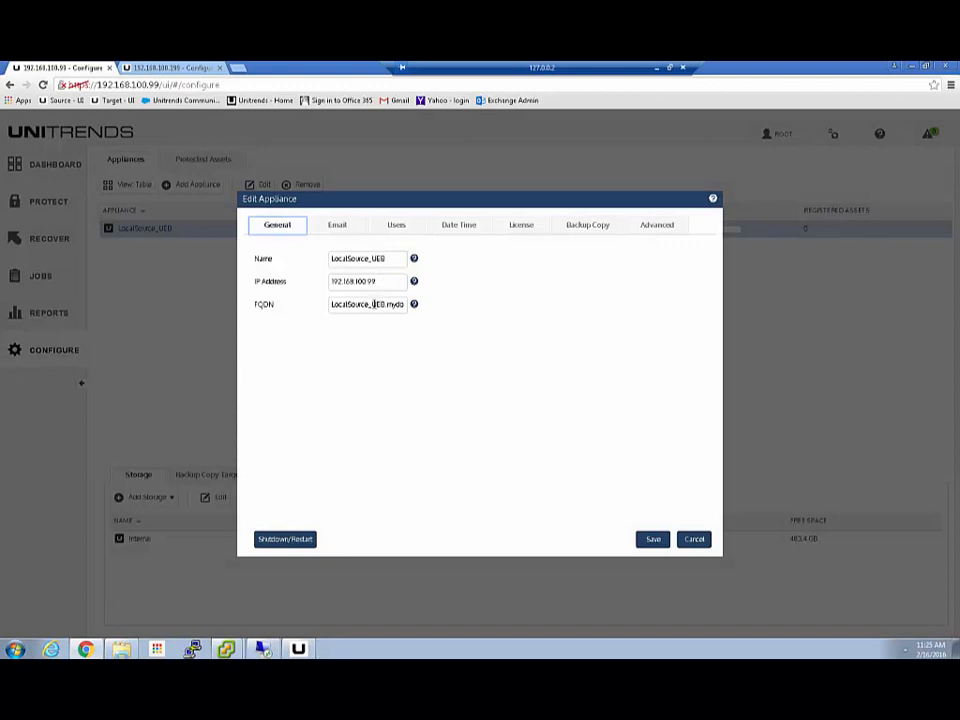
# - Enable email reporting via smtp.gmail.com with server credentials (account e-mail and password)
pyautogui.click(337, 226)
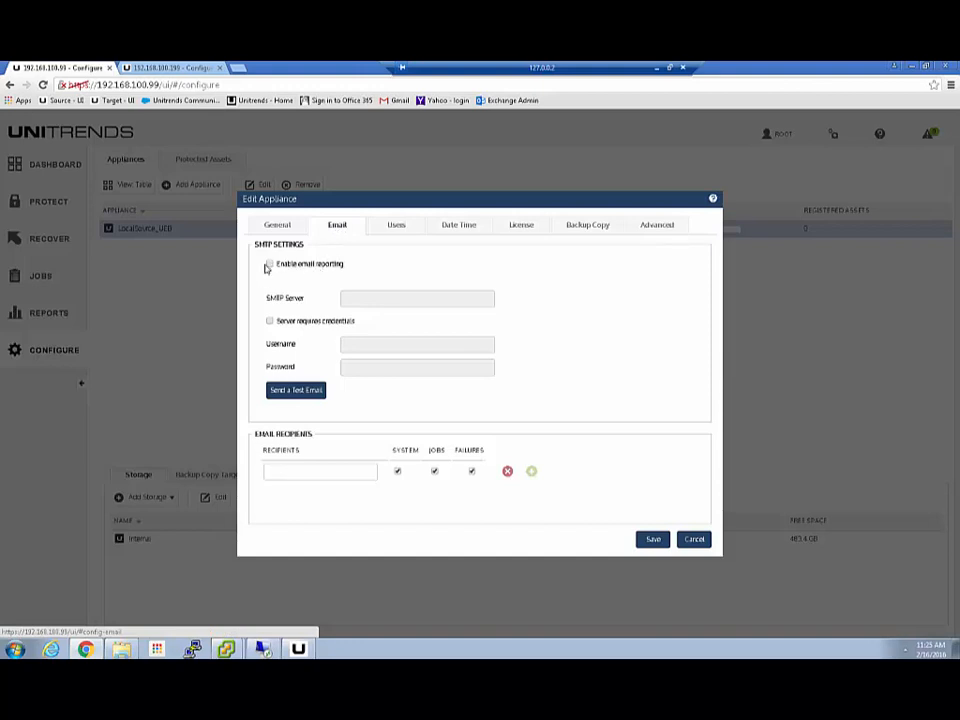
pyautogui.click(269, 265)
pyautogui.click(354, 299)
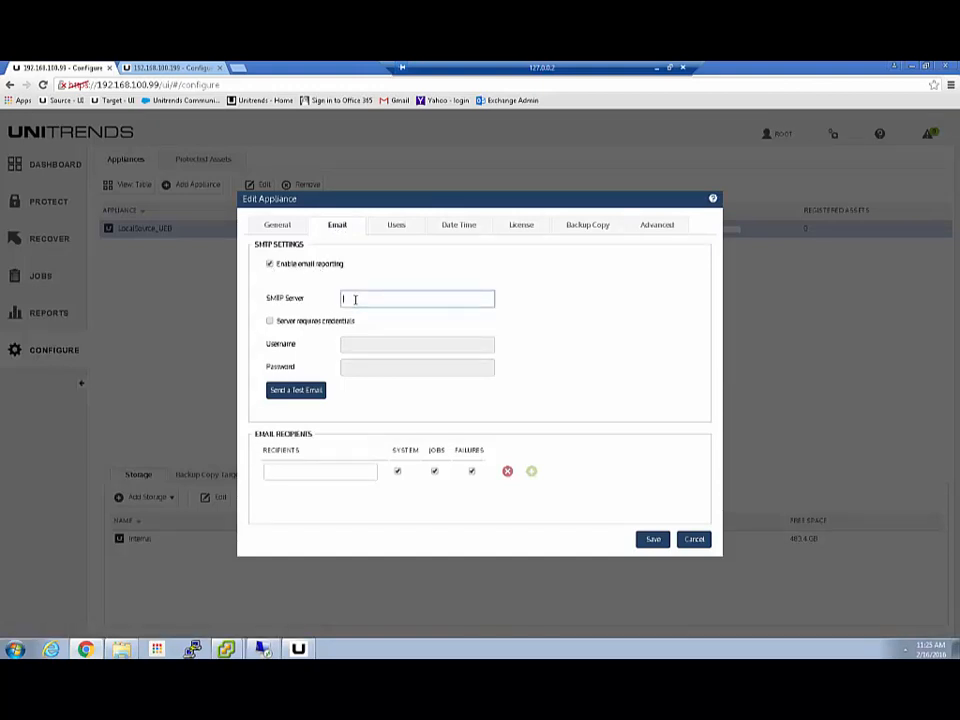
pyautogui.write('smtp.gmail.com')
pyautogui.press('Tab')
pyautogui.press('space')
pyautogui.press('Tab')
pyautogui.press('Tab')
pyautogui.write('********')
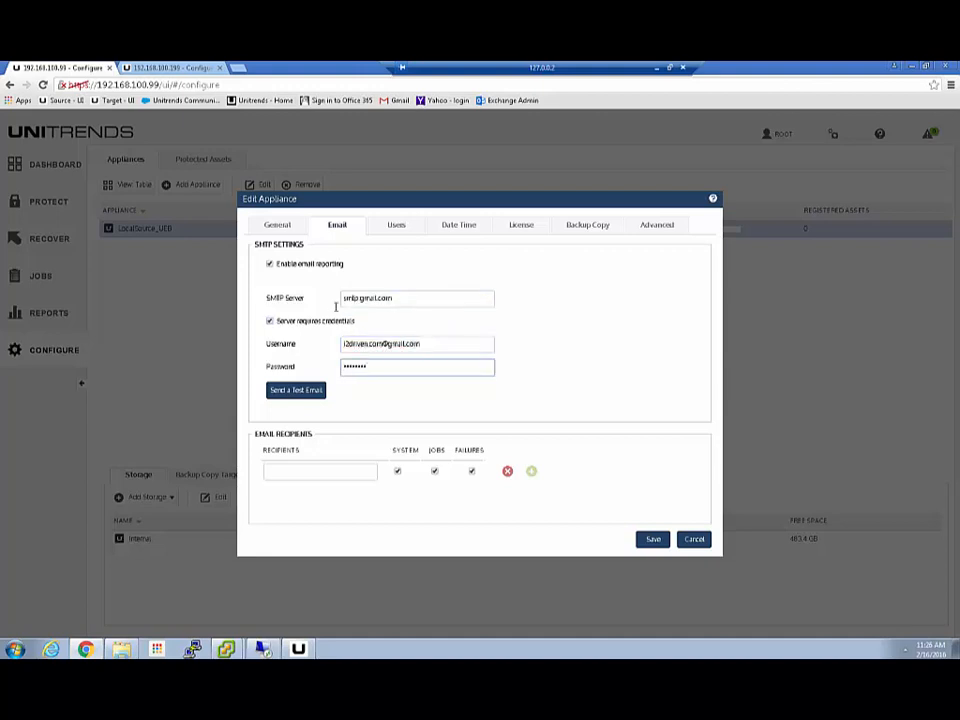
# - Send a test email to the SMTP account's own address
pyautogui.click(296, 390)
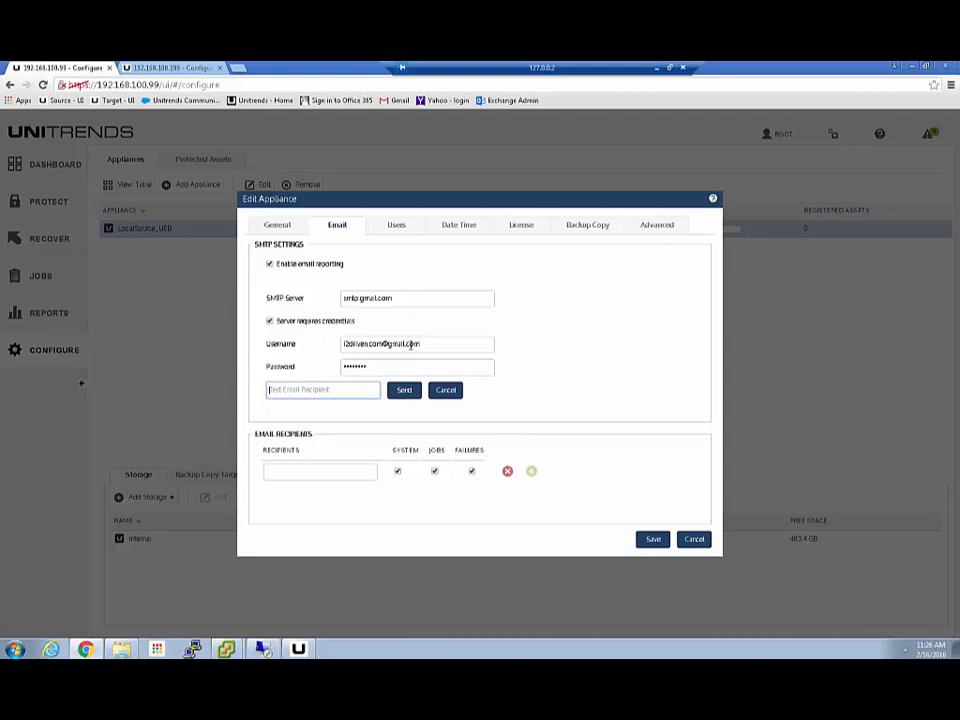
pyautogui.moveTo(405, 343); pyautogui.dragTo(258, 344)
pyautogui.hotkey('ctrl', 'c')
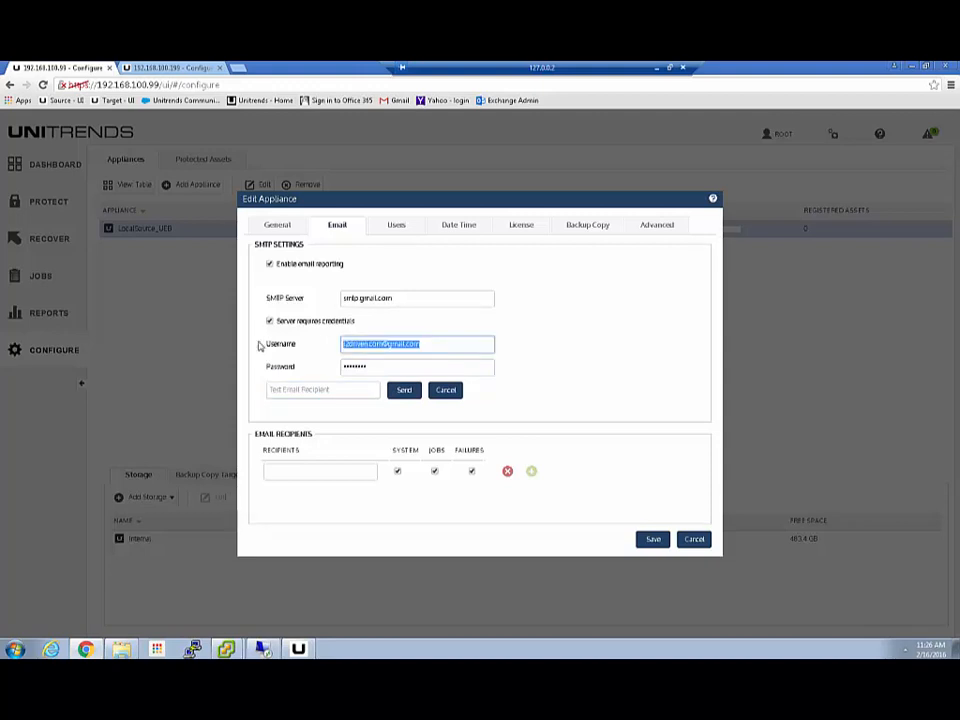
pyautogui.click(311, 390)
pyautogui.hotkey('ctrl', 'v')
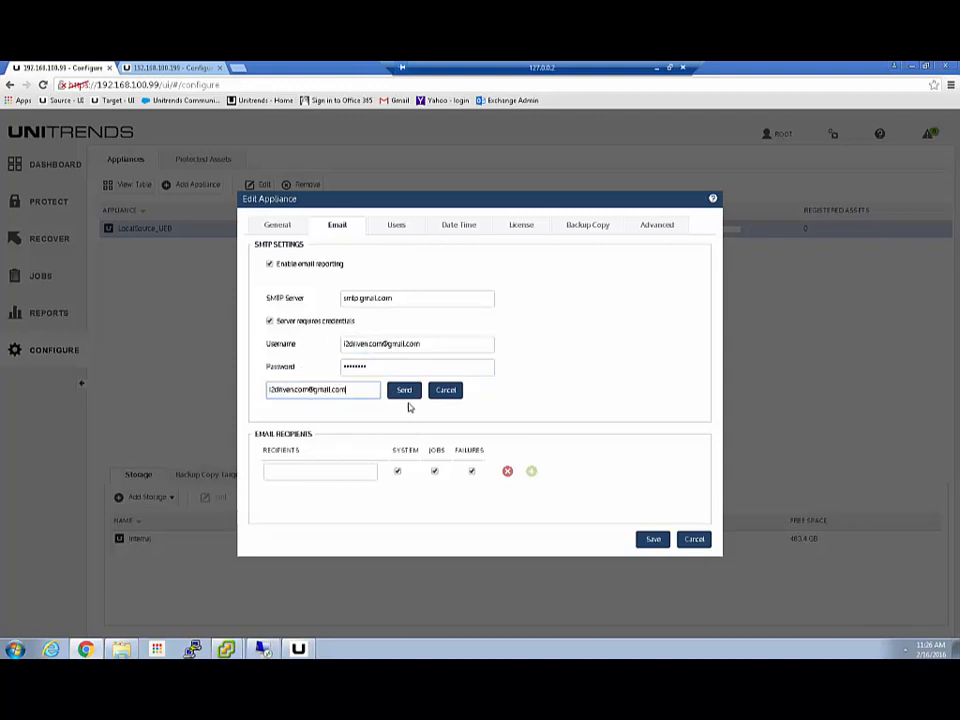
pyautogui.click(406, 392)
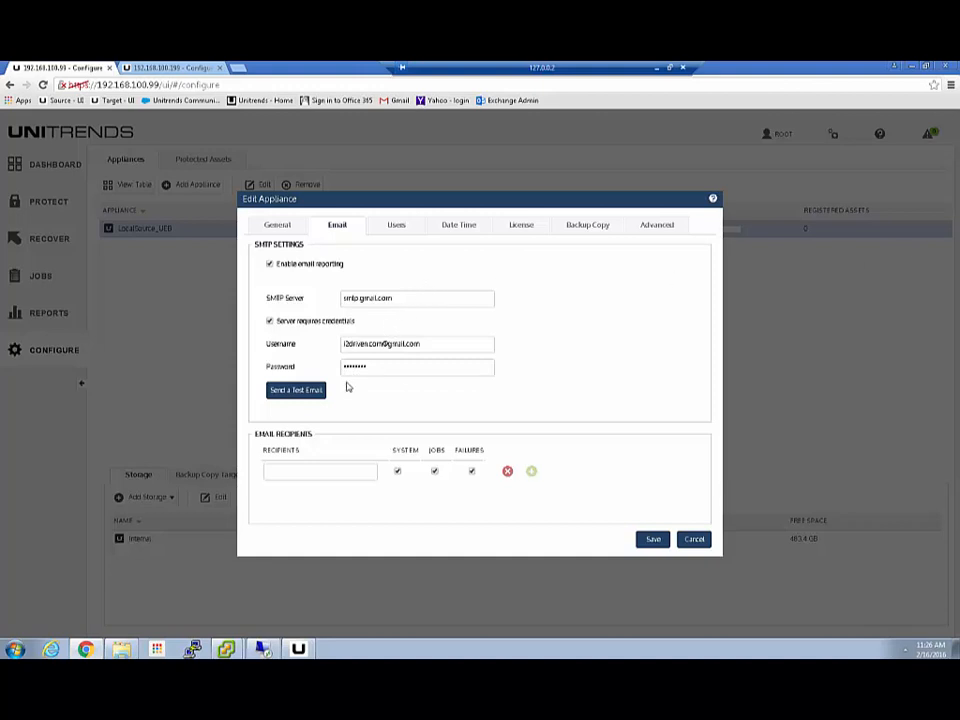
# - Add a report recipient's e-mail address and save the email settings
pyautogui.click(291, 470)
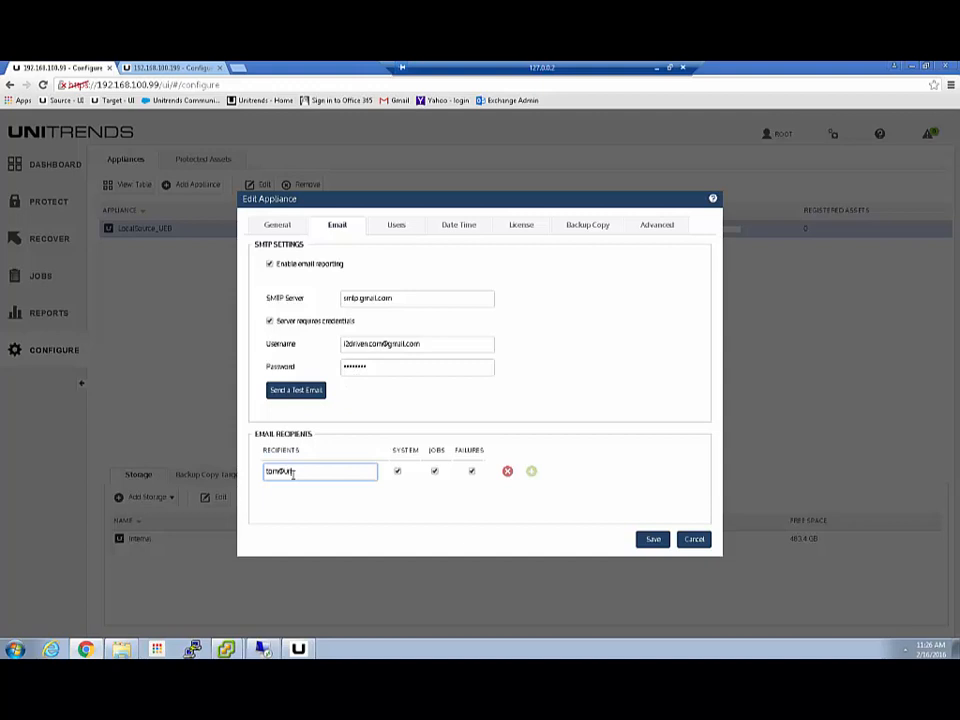
pyautogui.click(532, 471)
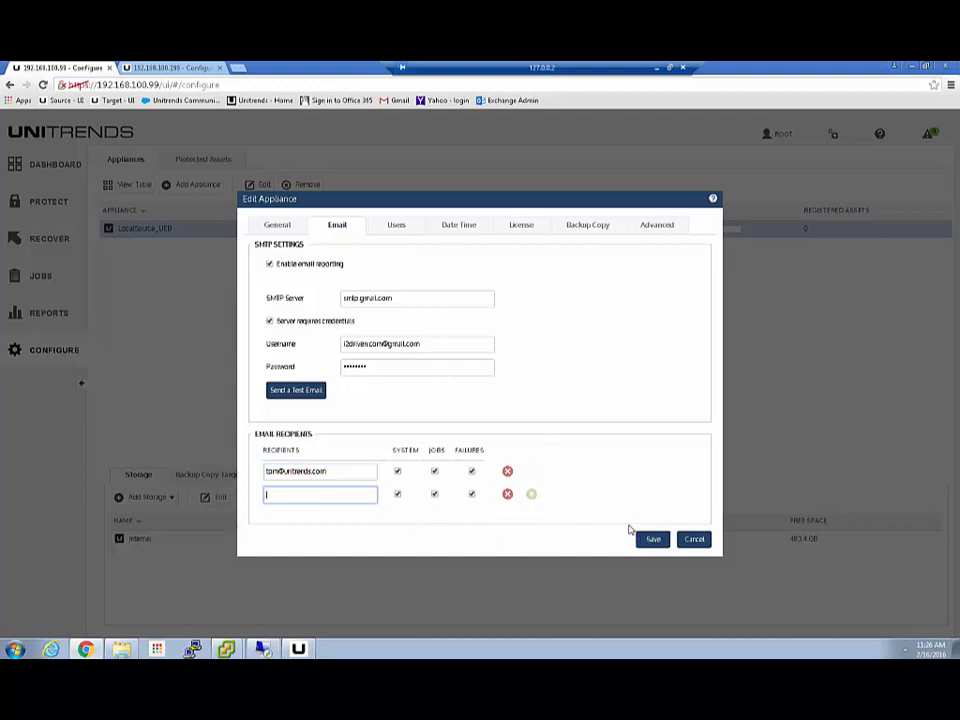
pyautogui.click(653, 541)
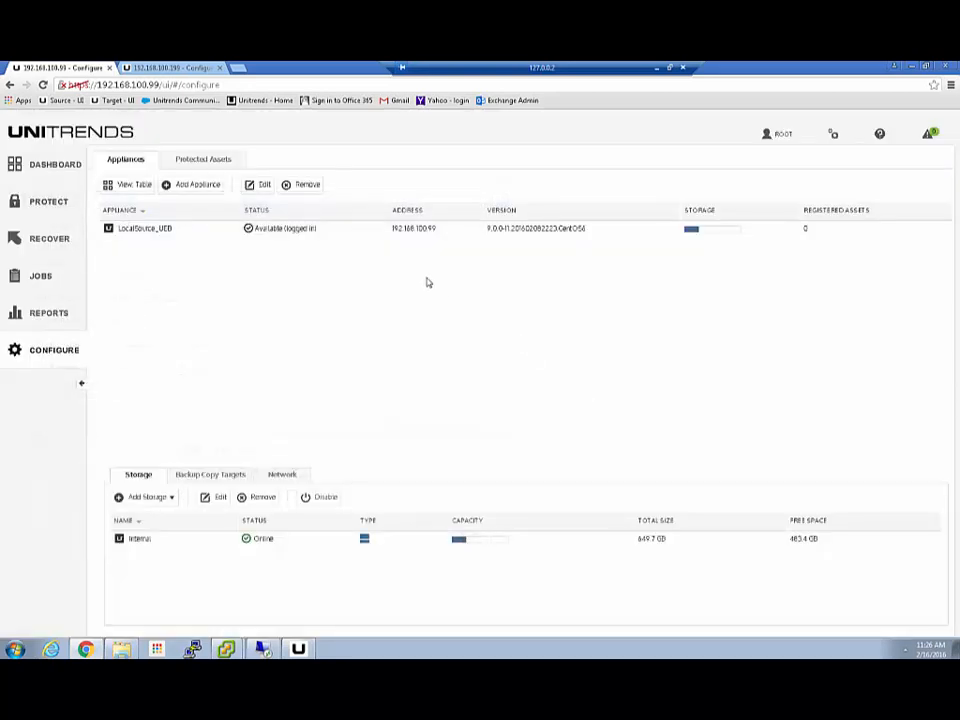
# - Edit LocalSource_UEB and review its user accounts, selecting the second user
pyautogui.click(201, 229)
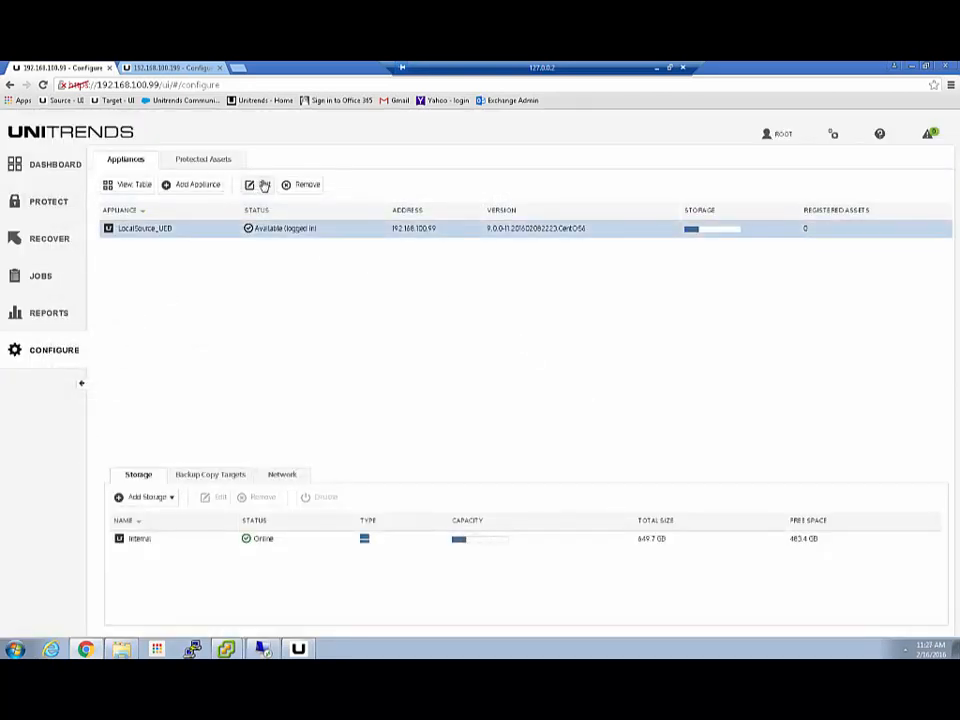
pyautogui.click(264, 186)
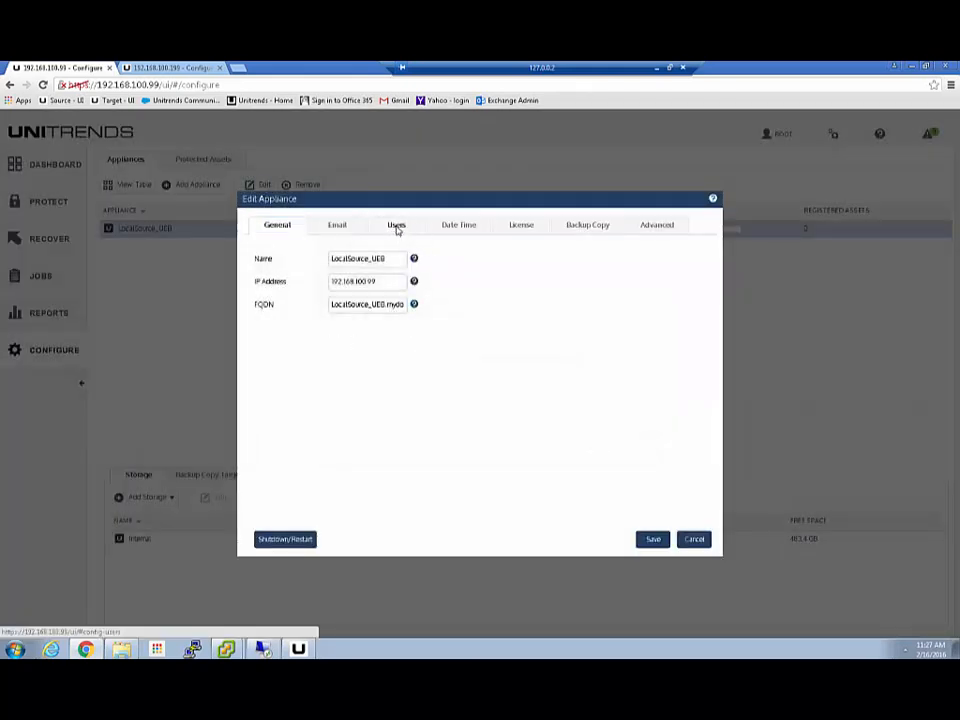
pyautogui.click(396, 226)
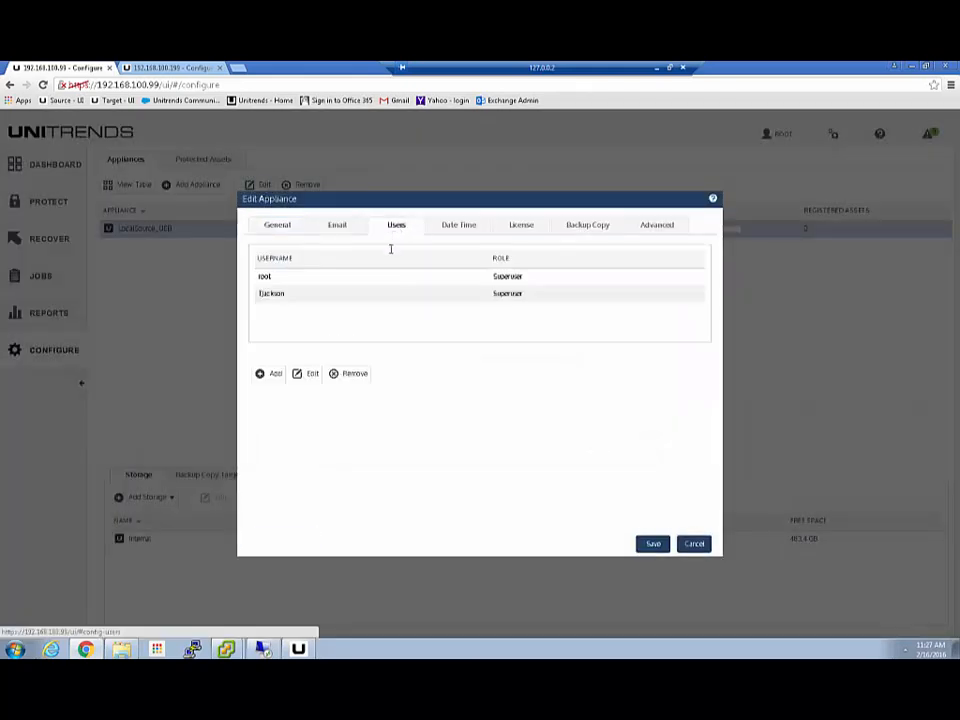
pyautogui.click(322, 294)
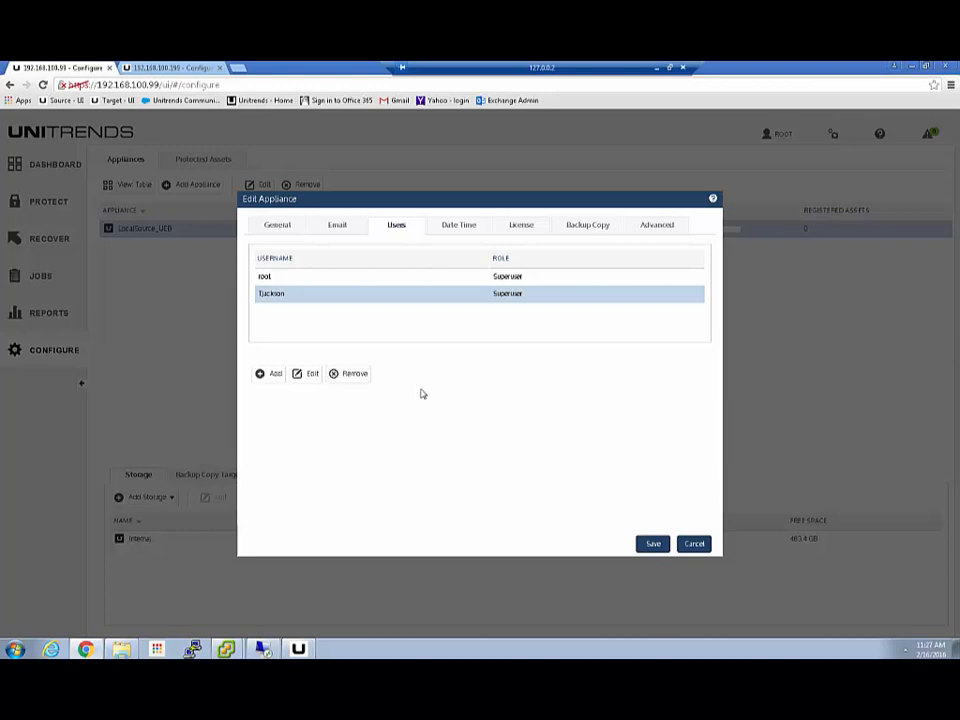
# - Check the role options for a new user, leaving Monitor, then view Date Time settings
pyautogui.click(274, 376)
pyautogui.click(477, 444)
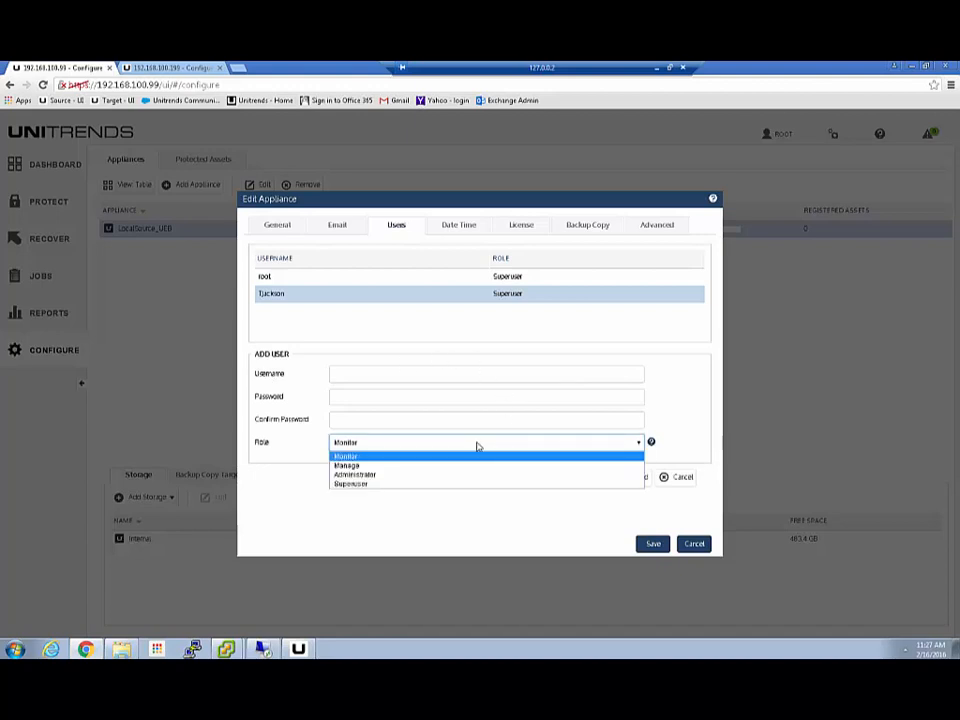
pyautogui.click(402, 506)
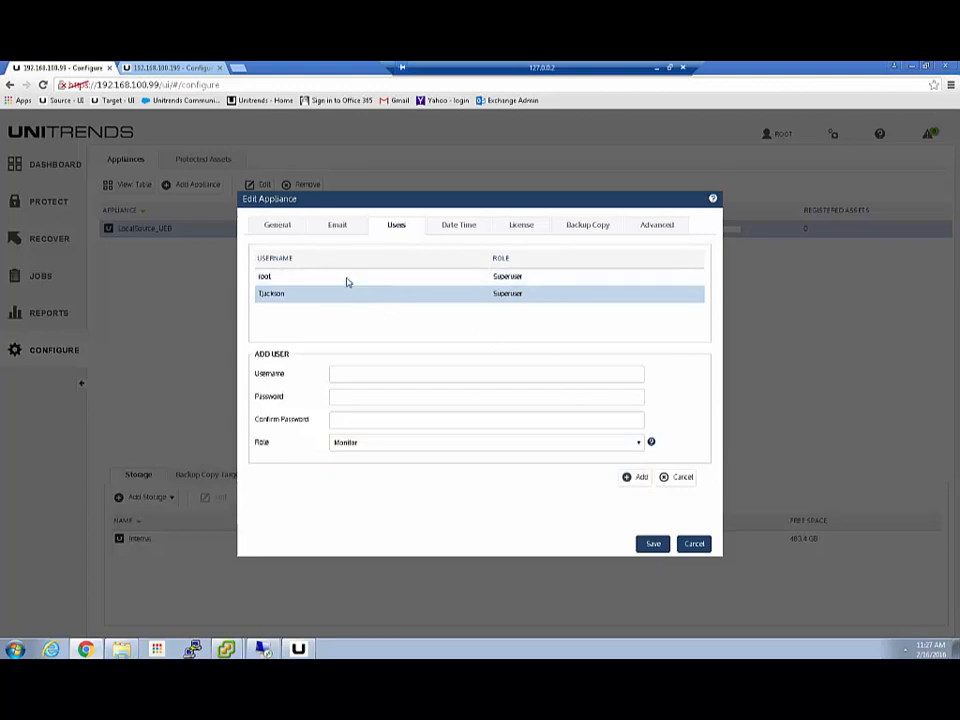
pyautogui.click(450, 229)
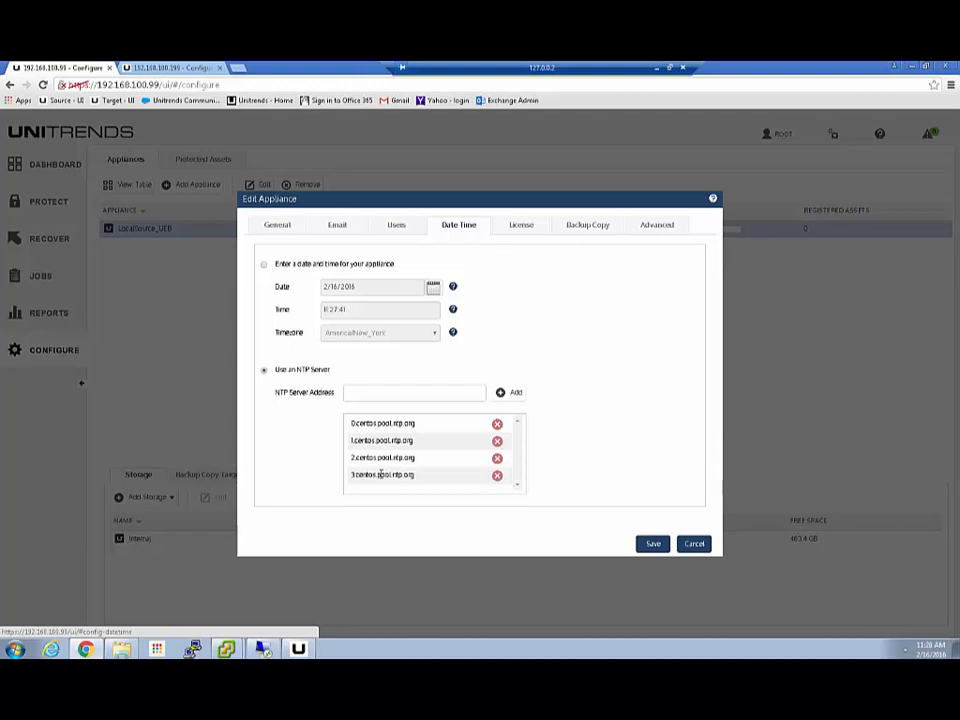
# - Review the Enterprise Edition license, bring up the License Key field, then view Backup Copy settings
pyautogui.click(521, 224)
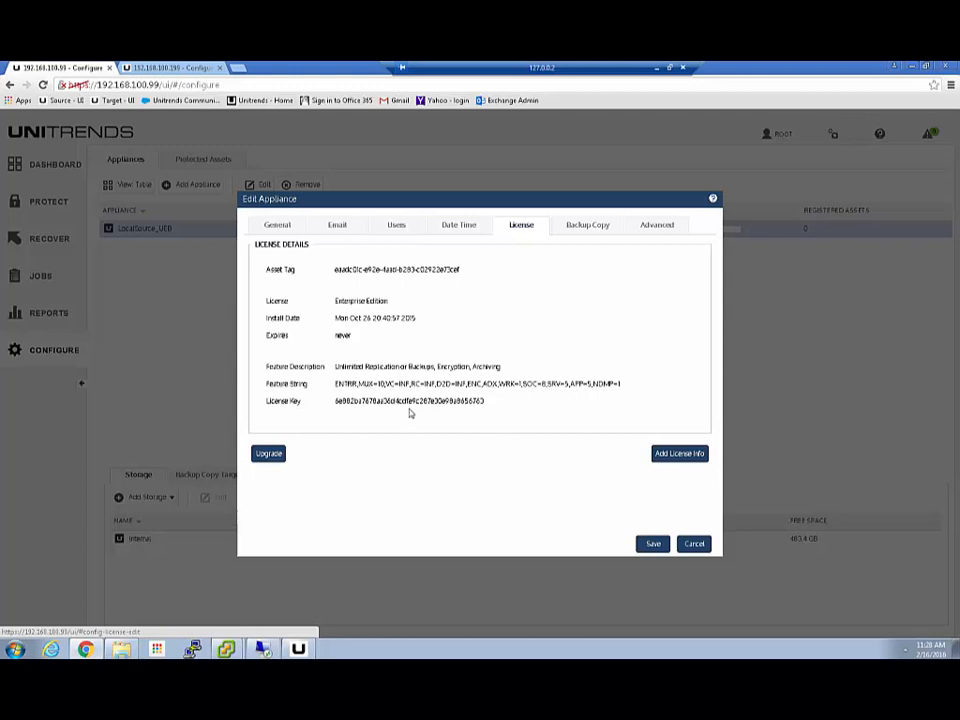
pyautogui.click(683, 455)
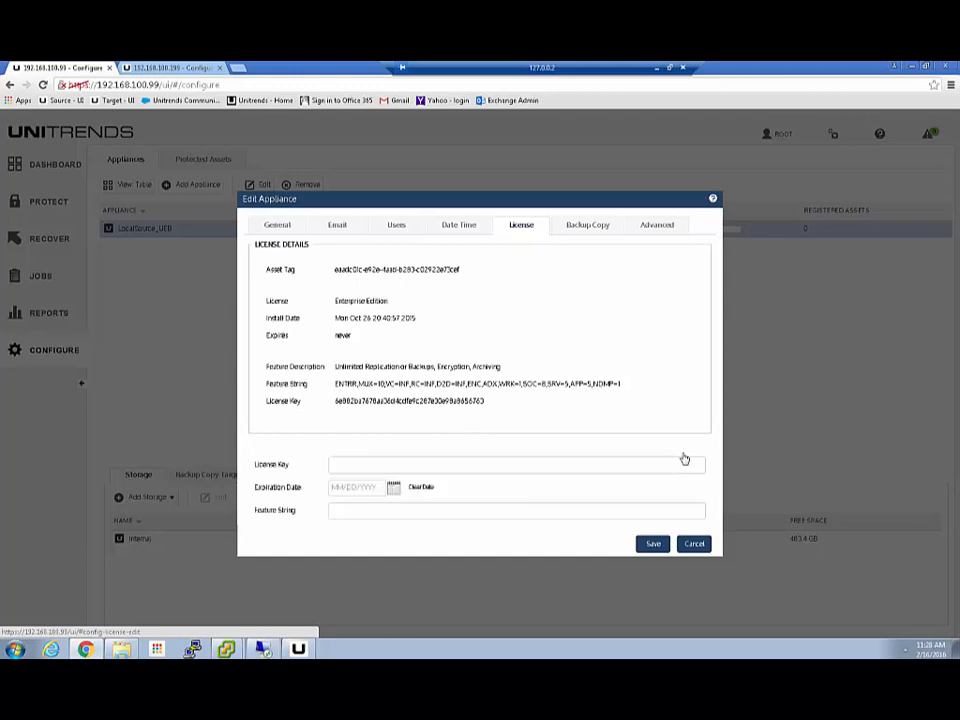
pyautogui.click(334, 467)
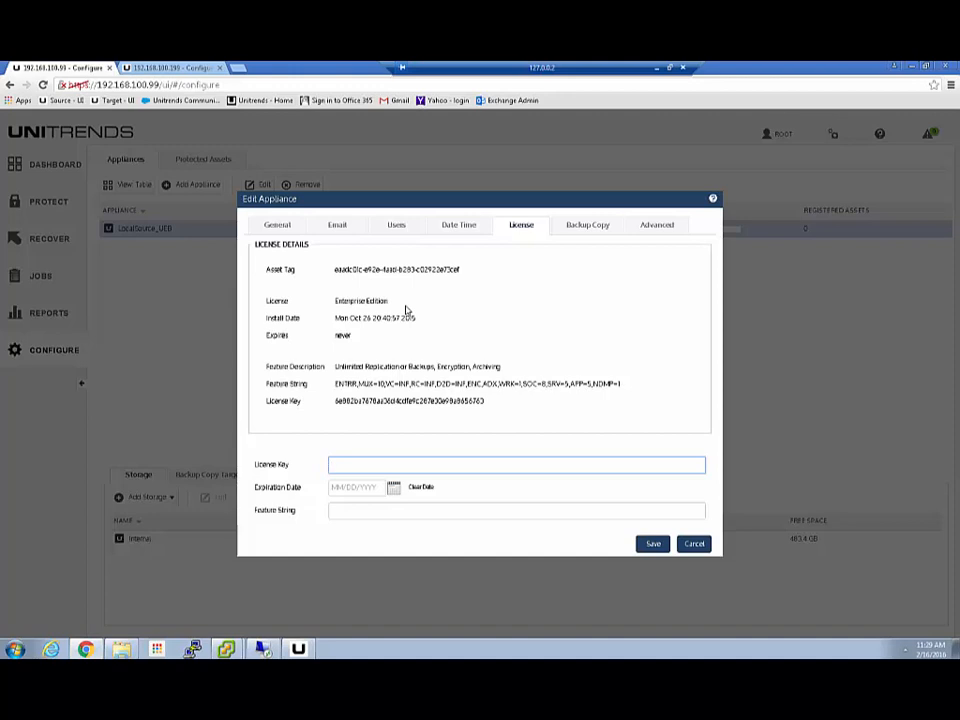
pyautogui.click(595, 226)
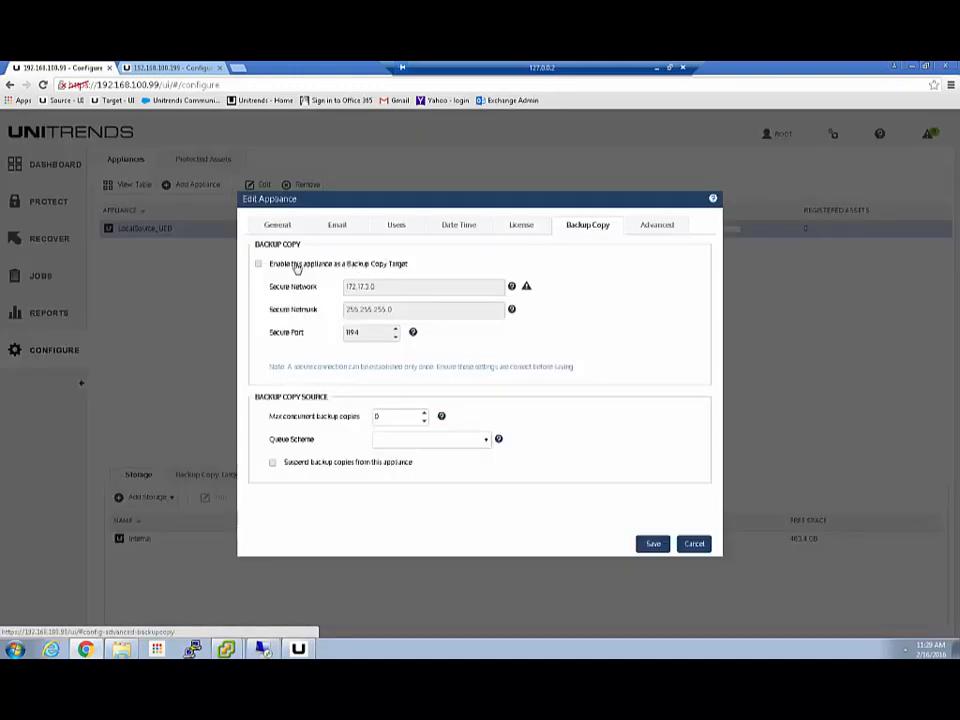
# - Review Target_UEB's backup copy settings and close them without saving
pyautogui.click(133, 66)
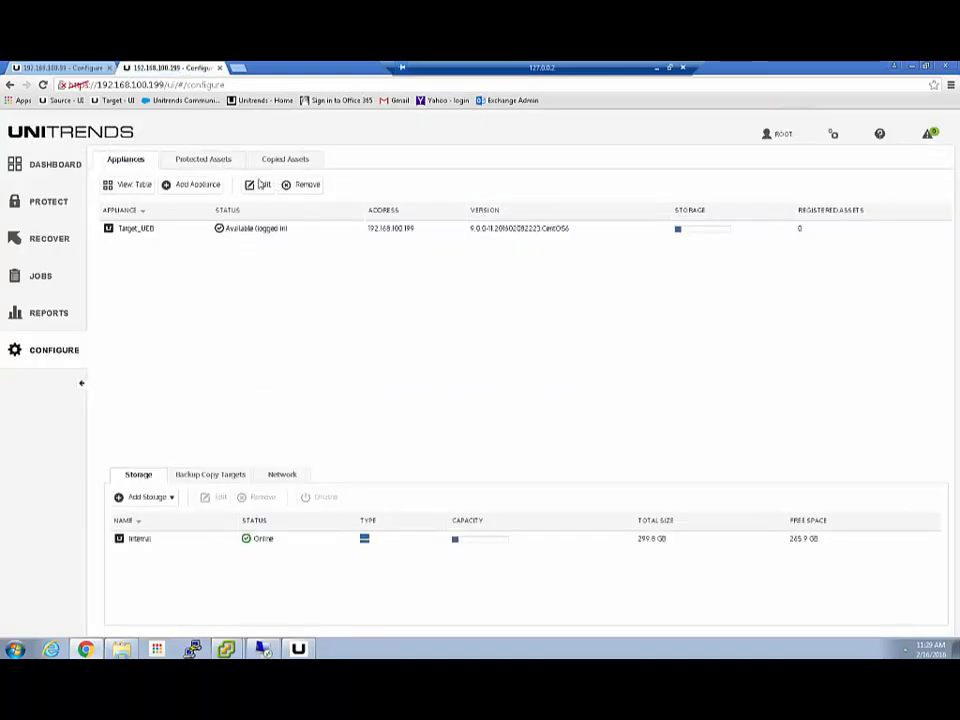
pyautogui.click(150, 229)
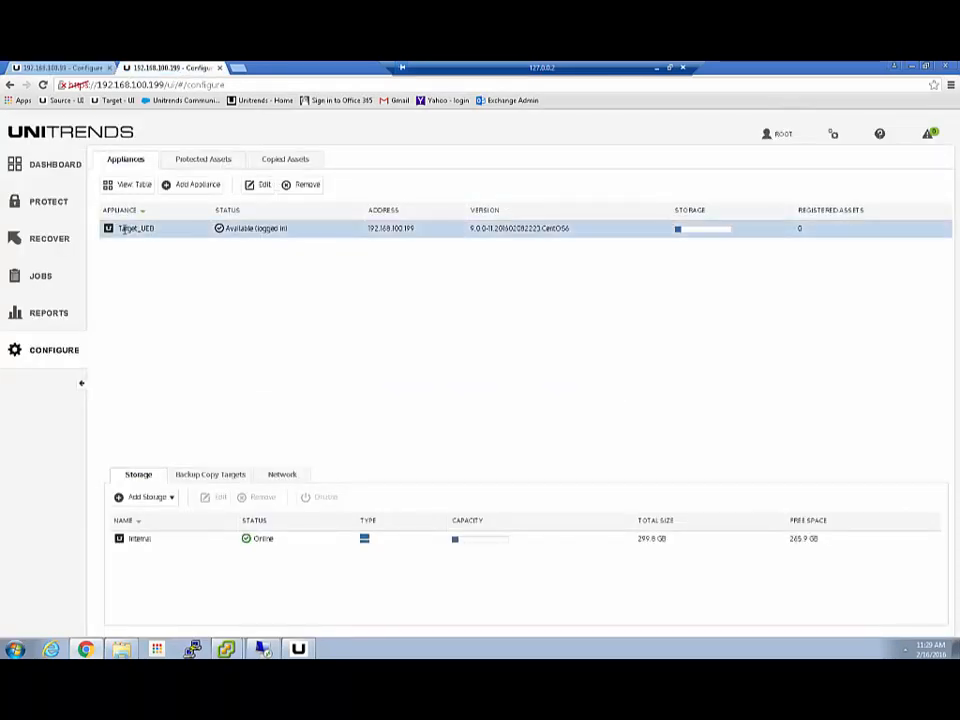
pyautogui.click(256, 187)
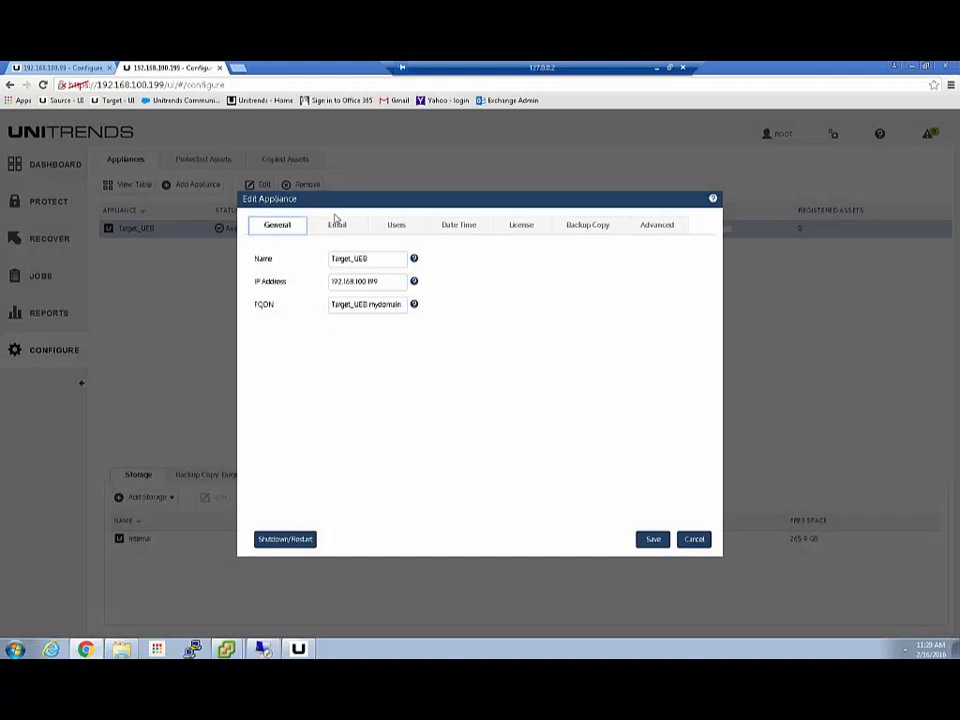
pyautogui.click(592, 227)
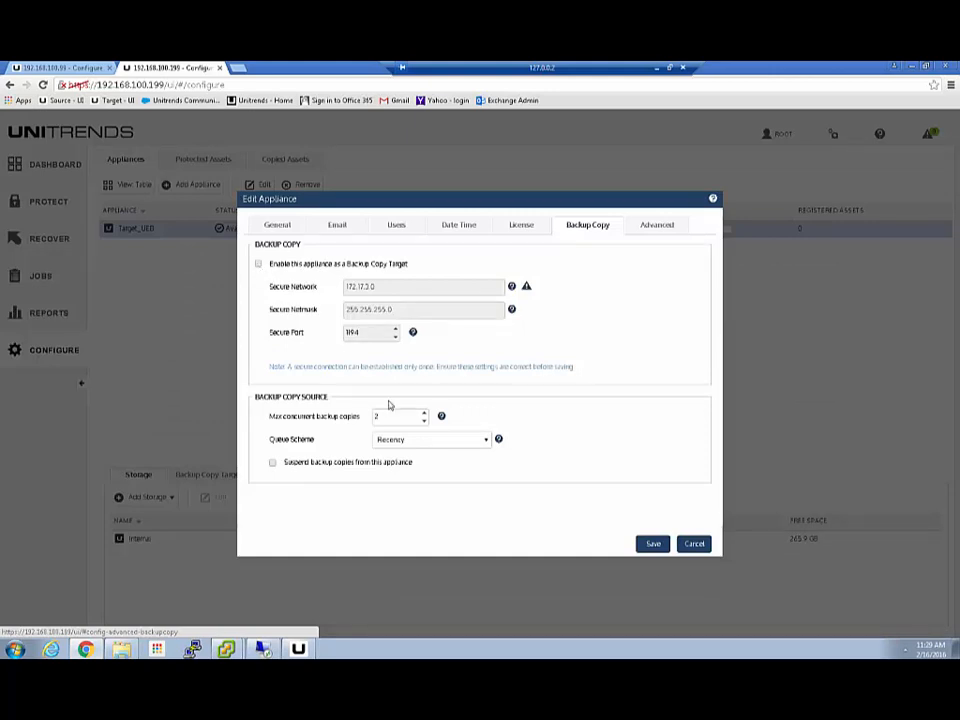
pyautogui.click(695, 546)
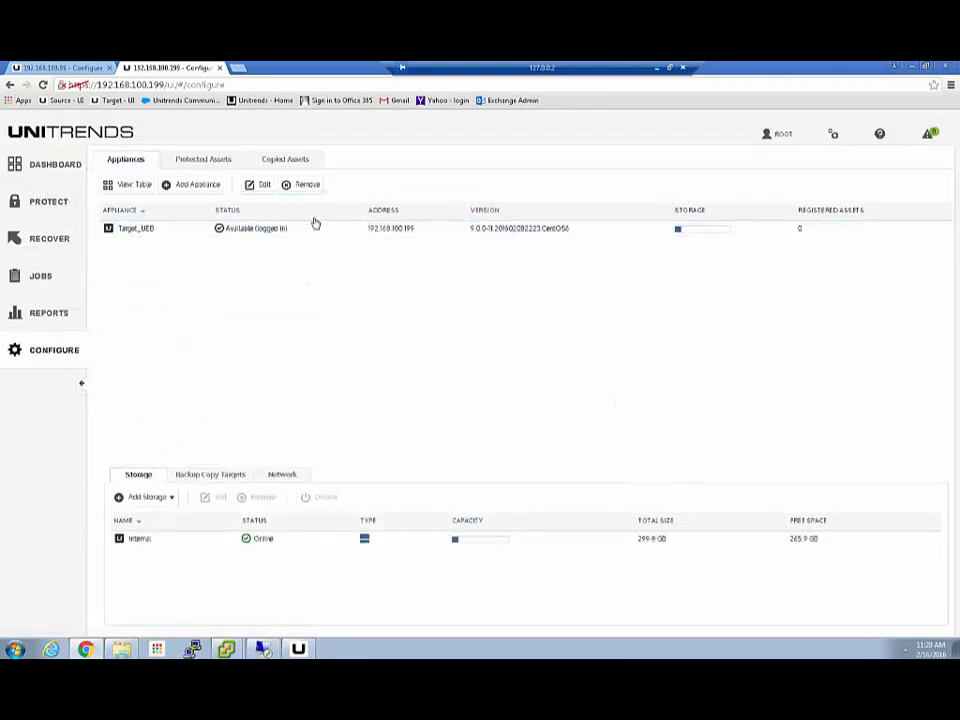
# - Return to LocalSource_UEB and open its Advanced encryption settings, answering the saving alert
pyautogui.click(62, 68)
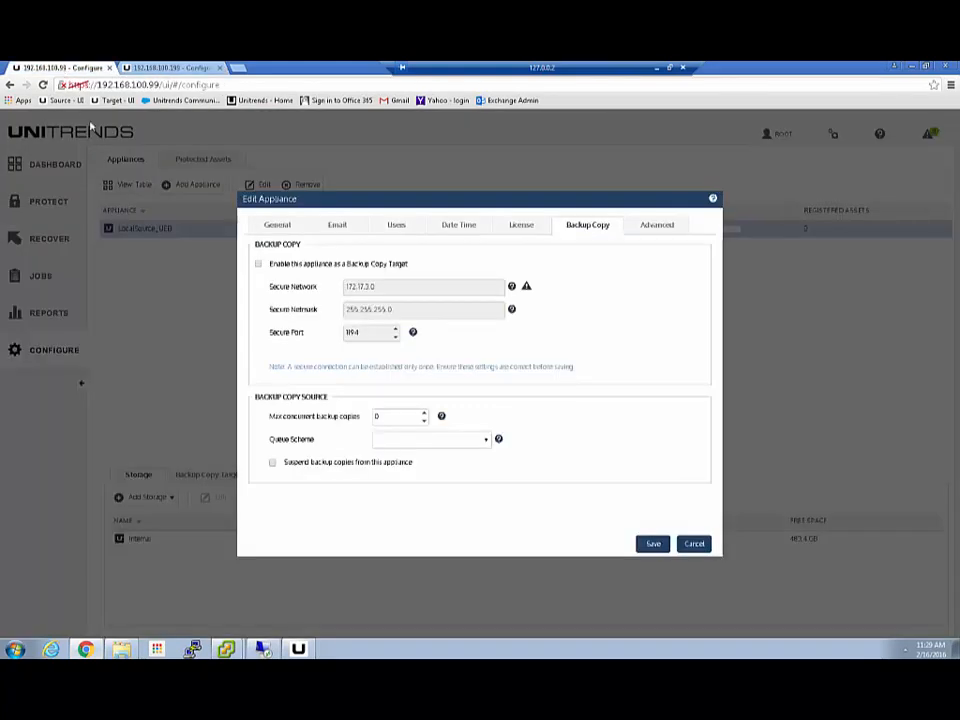
pyautogui.click(660, 226)
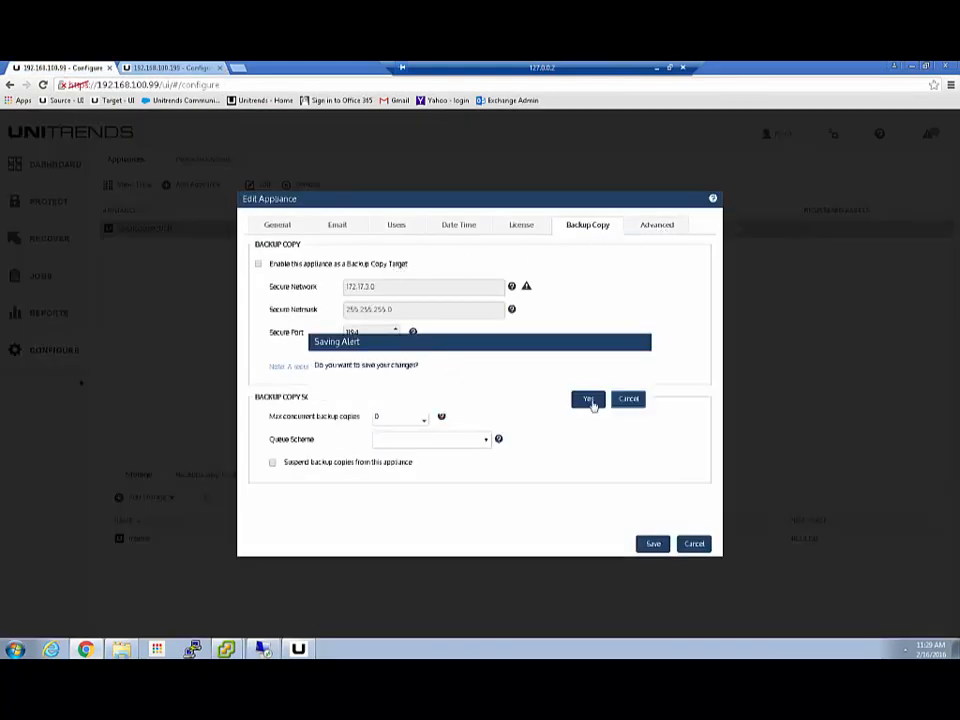
pyautogui.click(628, 399)
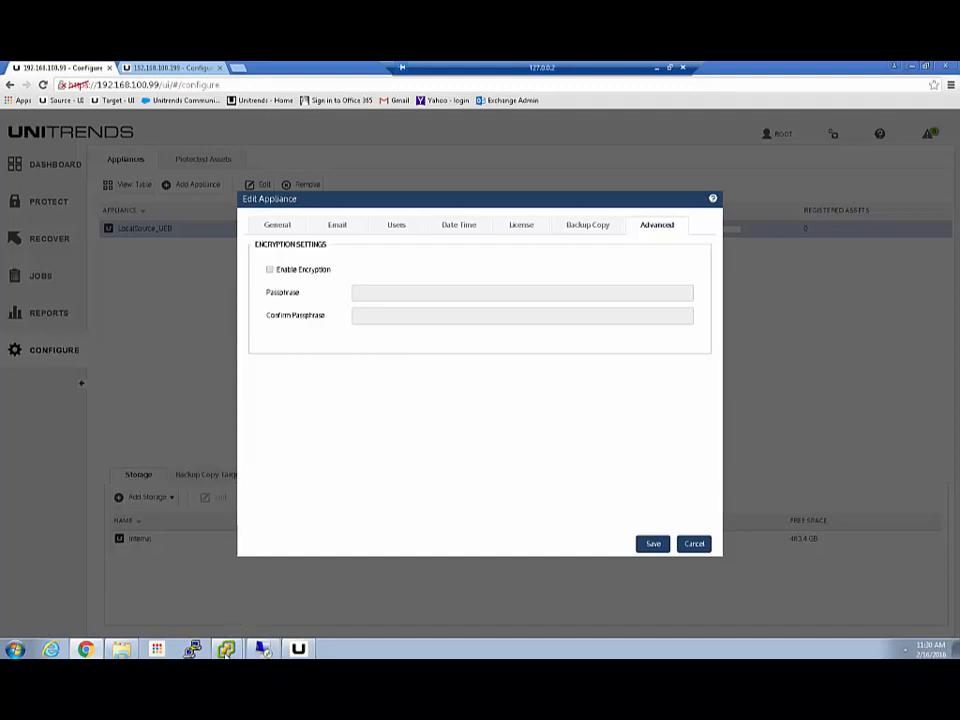
# - Log in as root on the Local_UEB console via Alt+F2
pyautogui.moveTo(226, 650)
pyautogui.click(205, 622)
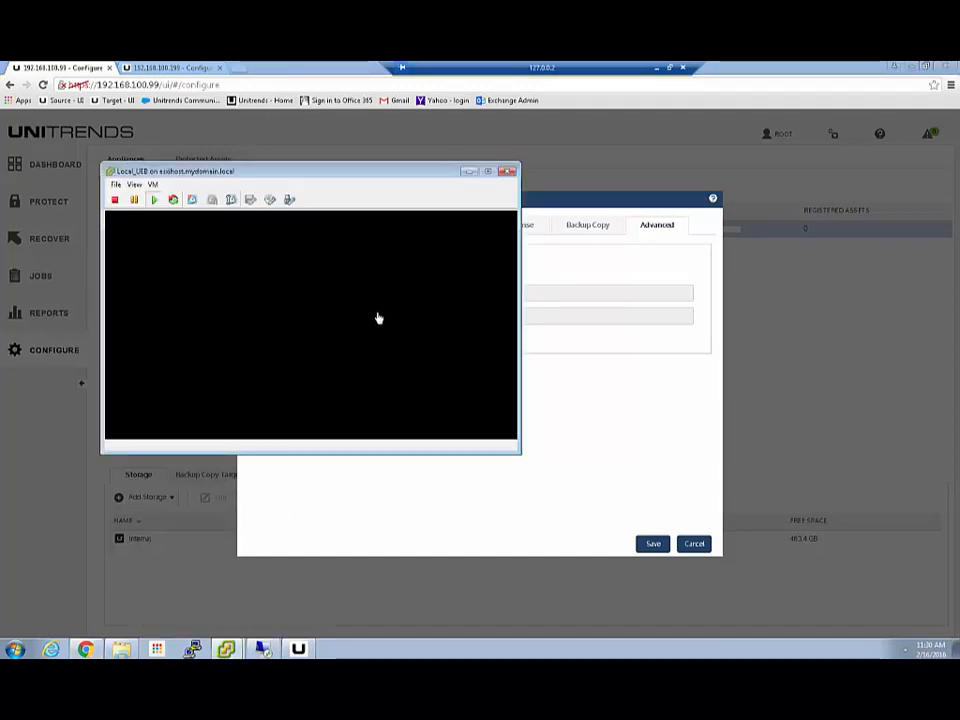
pyautogui.click(378, 318)
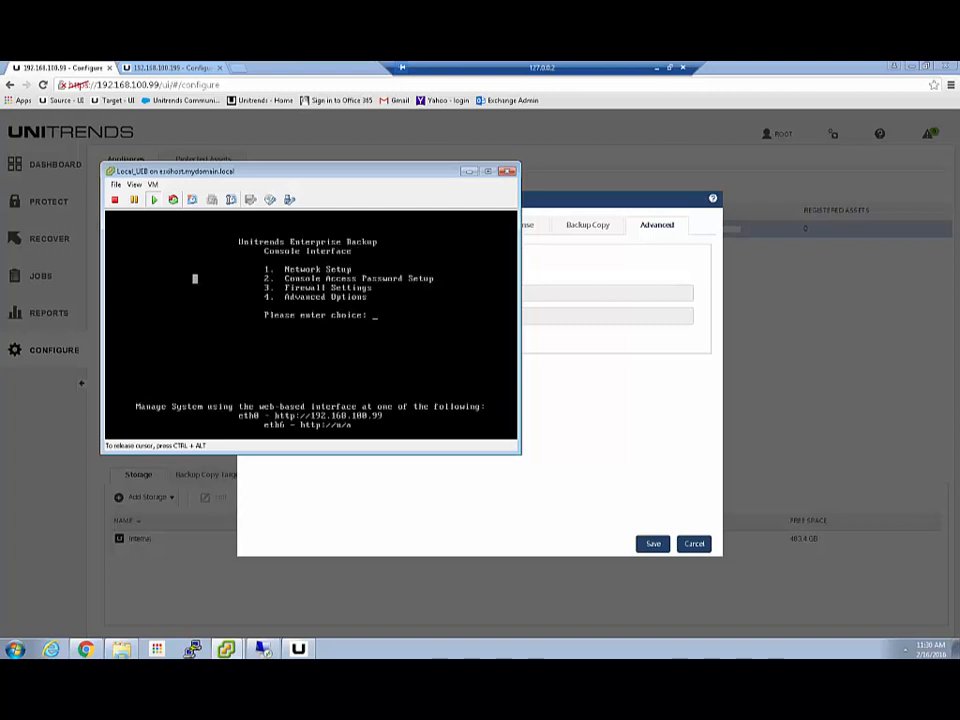
pyautogui.hotkey('alt', 'F2')
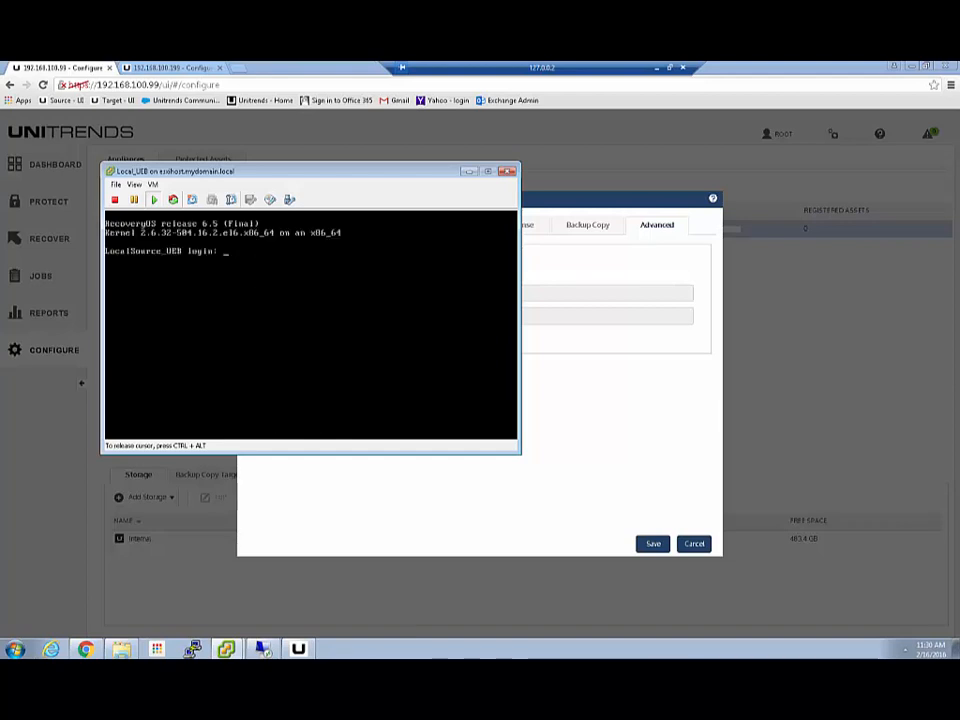
pyautogui.write('root')
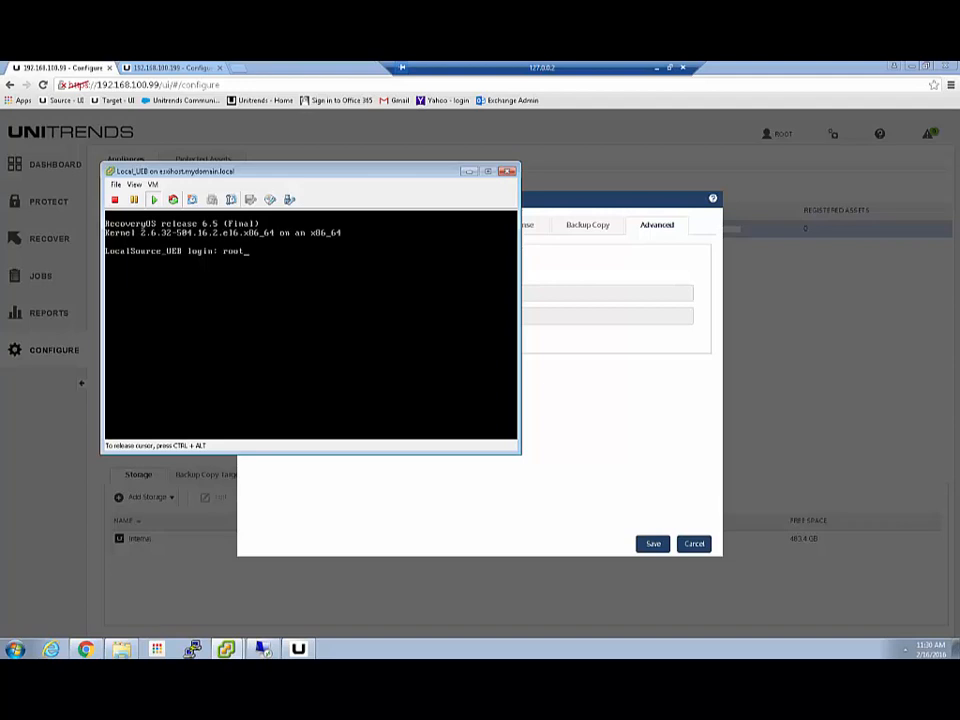
pyautogui.press('Return')
# - Run passwd and enter the new root password twice, retyping after a mismatch
pyautogui.press('Return')
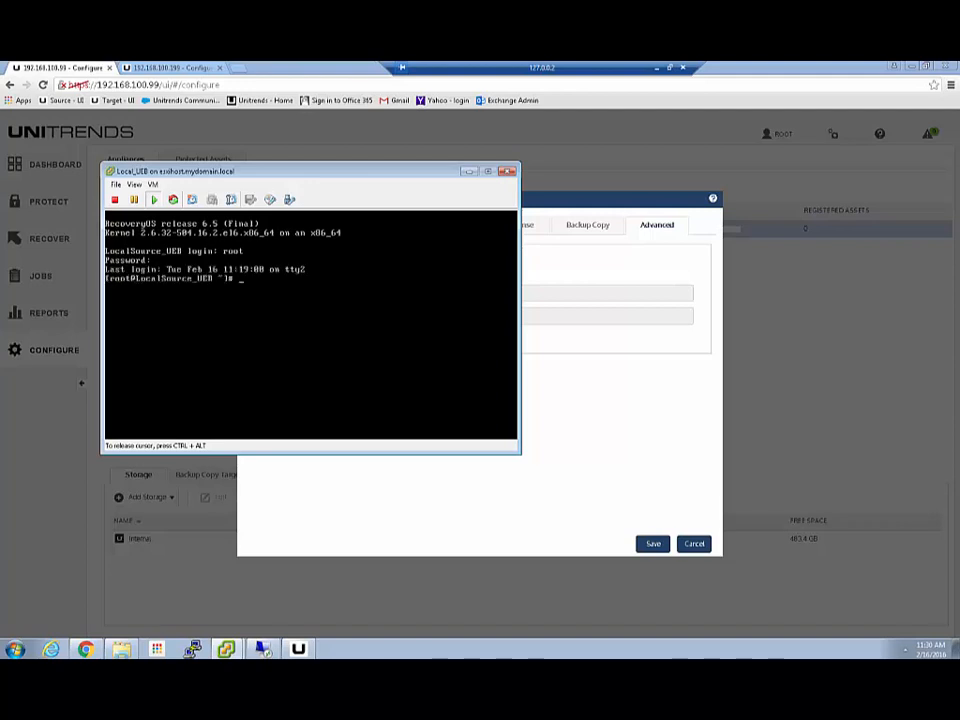
pyautogui.write('passwd')
pyautogui.press('Return')
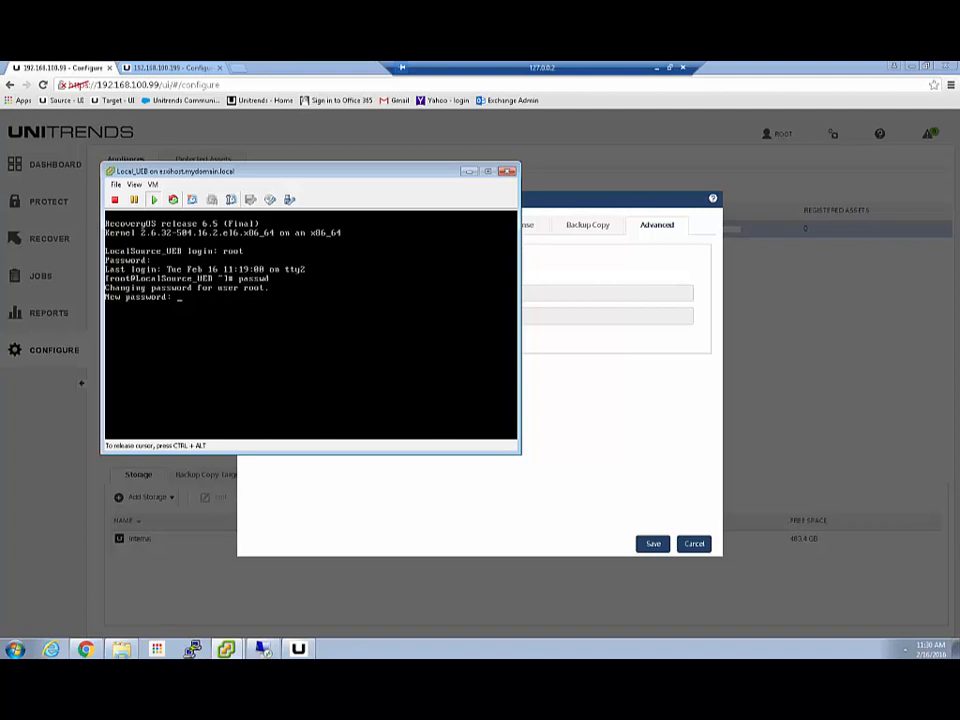
pyautogui.press('Return')
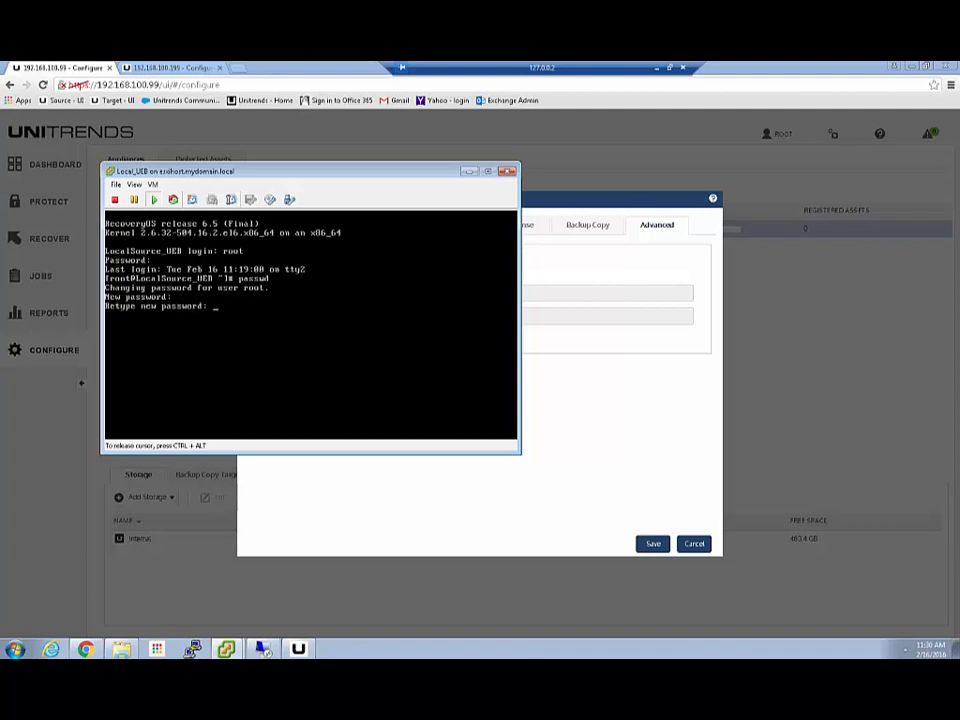
pyautogui.press('Return')
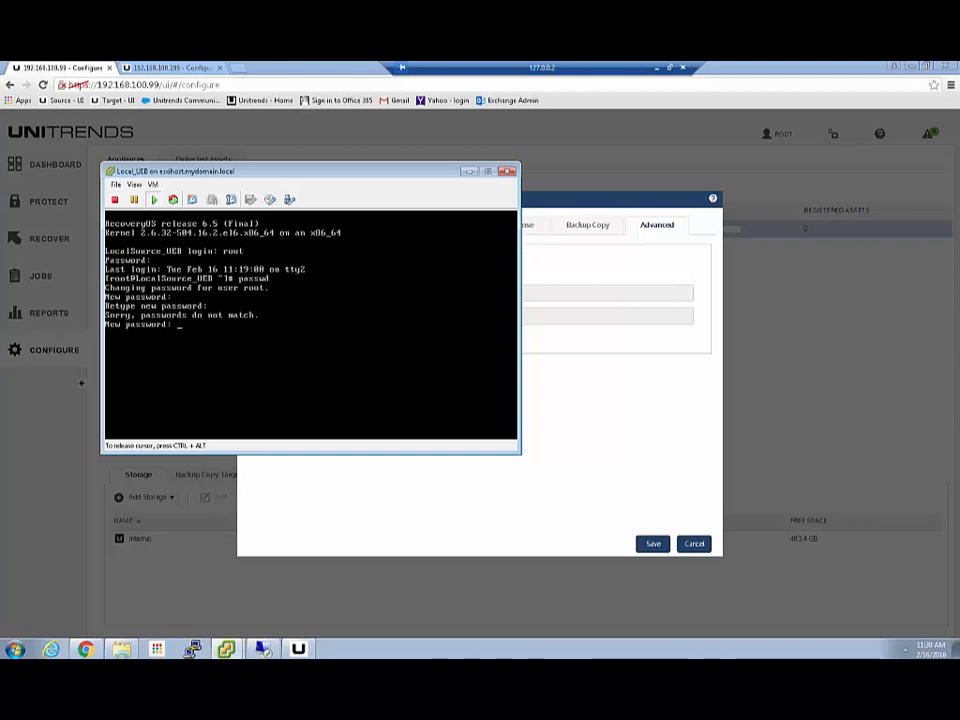
pyautogui.press('Return')
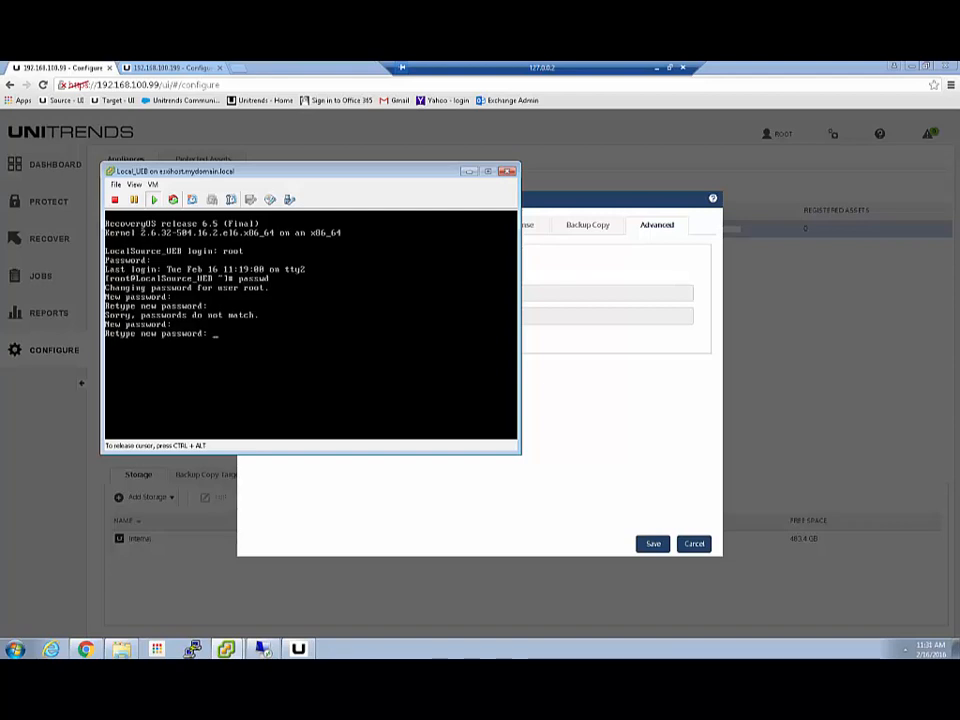
pyautogui.press('Return')
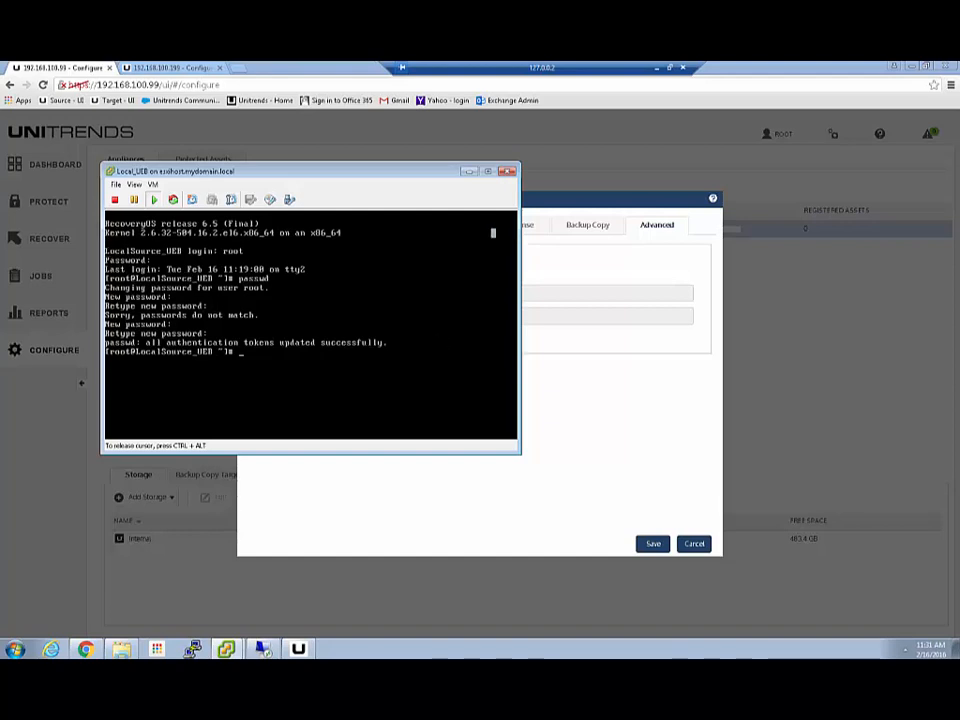
# - Edit the root user under Users, reveal its password-change fields, then bring the appliance console forward
pyautogui.click(556, 268)
pyautogui.click(400, 226)
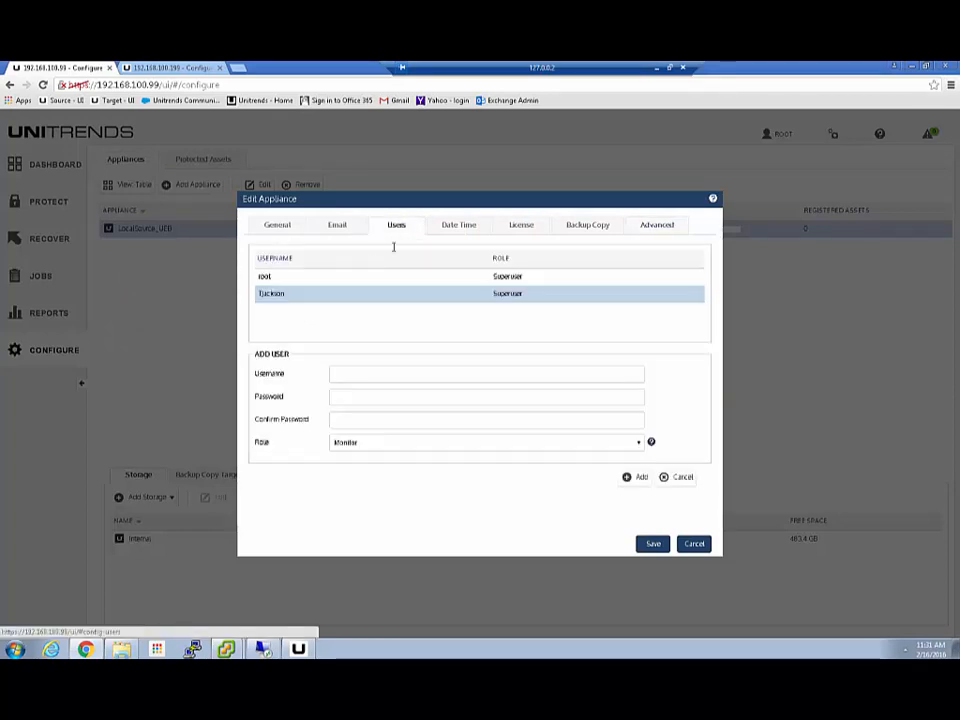
pyautogui.click(300, 278)
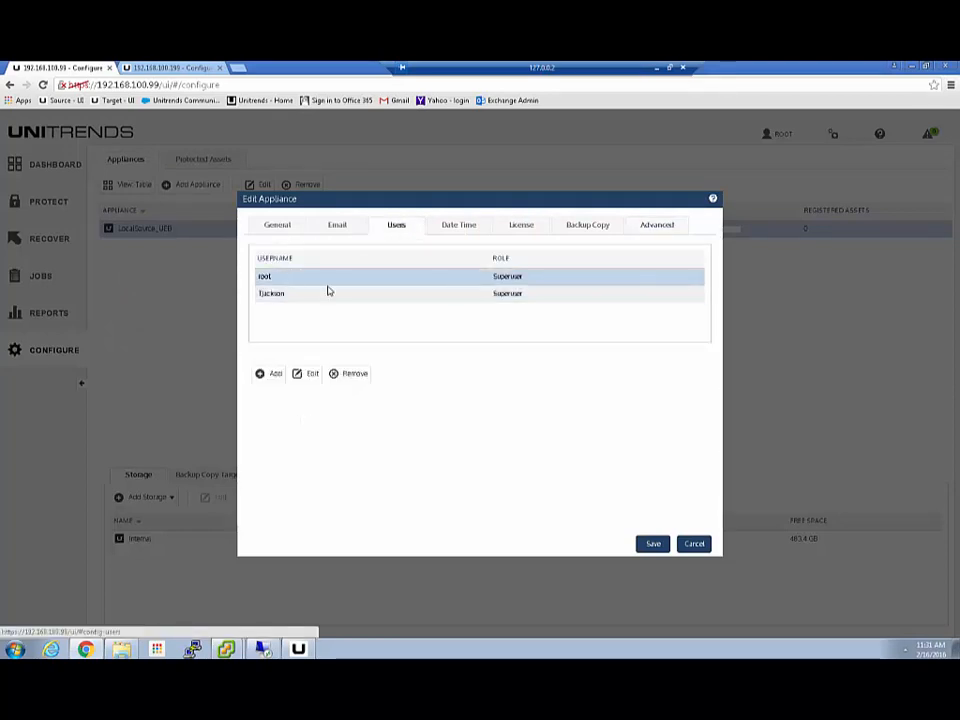
pyautogui.click(306, 379)
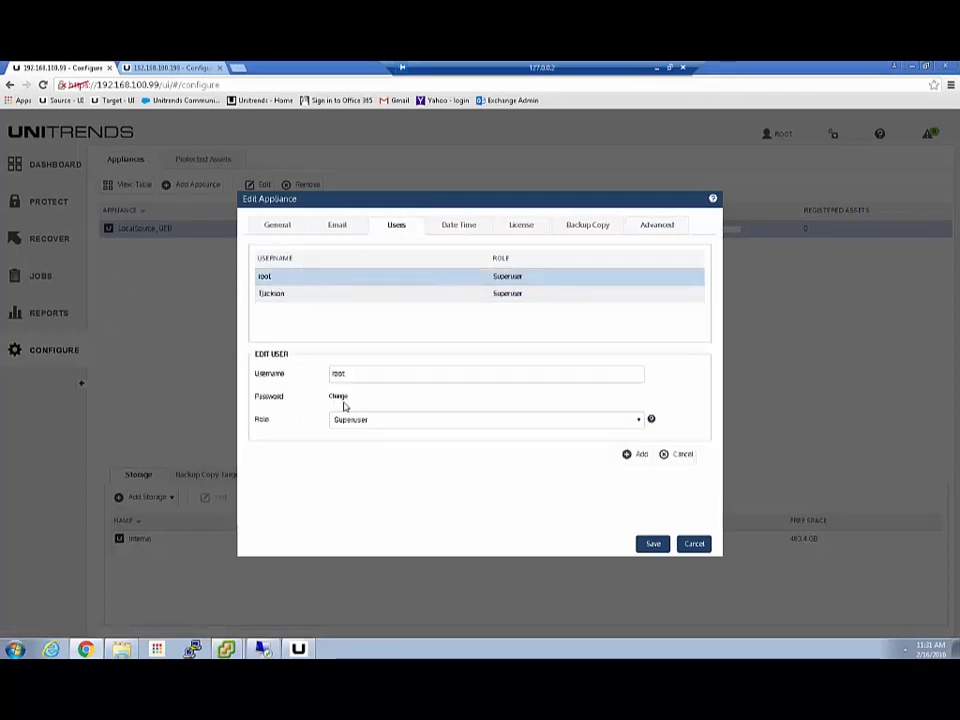
pyautogui.click(339, 397)
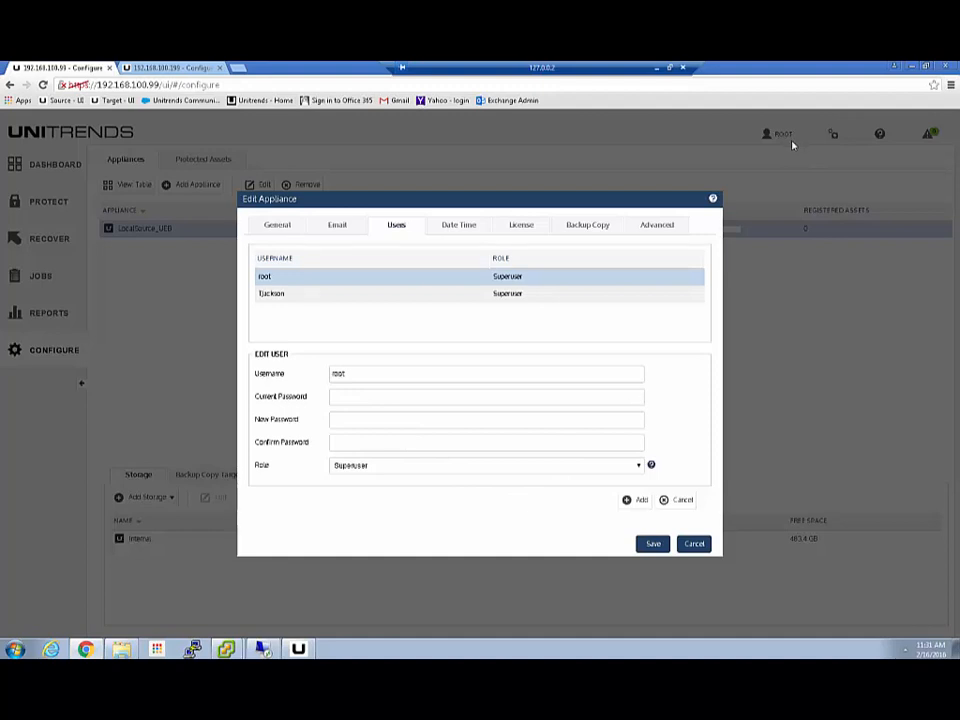
pyautogui.click(351, 395)
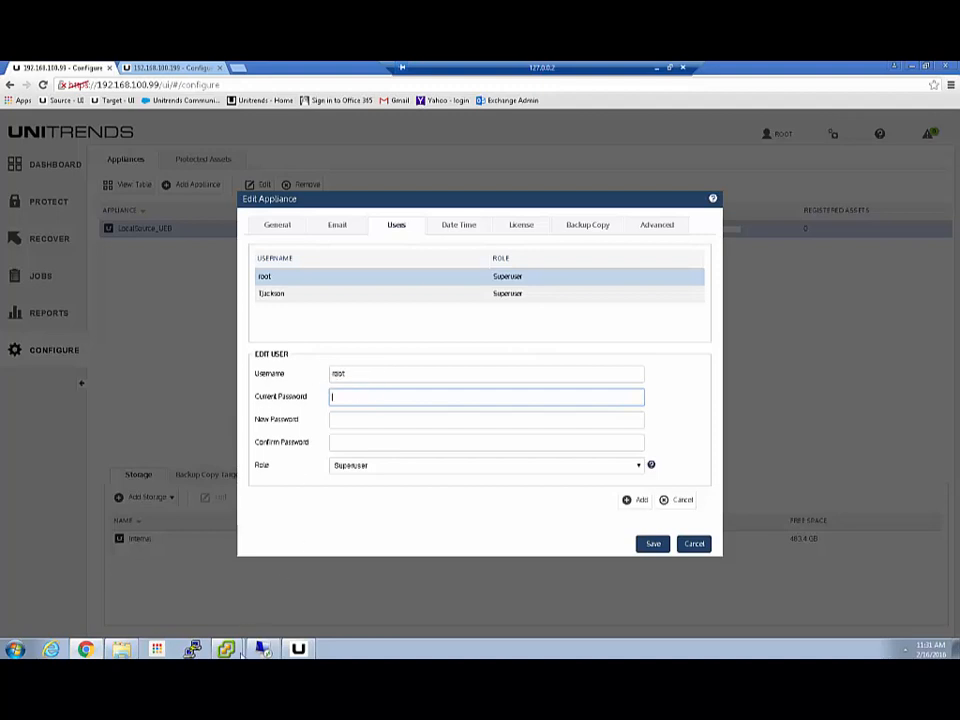
pyautogui.click(226, 649)
pyautogui.click(215, 622)
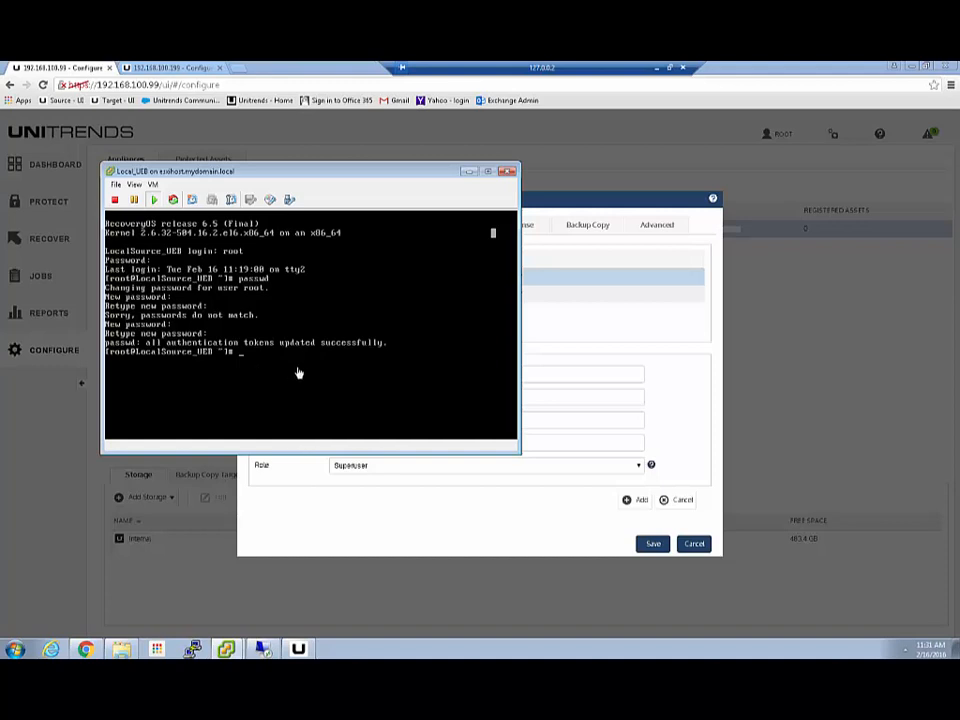
# - Exit the root shell, switch back to the Unitrends console menu with Alt+F1, and release the cursor
pyautogui.click(284, 280)
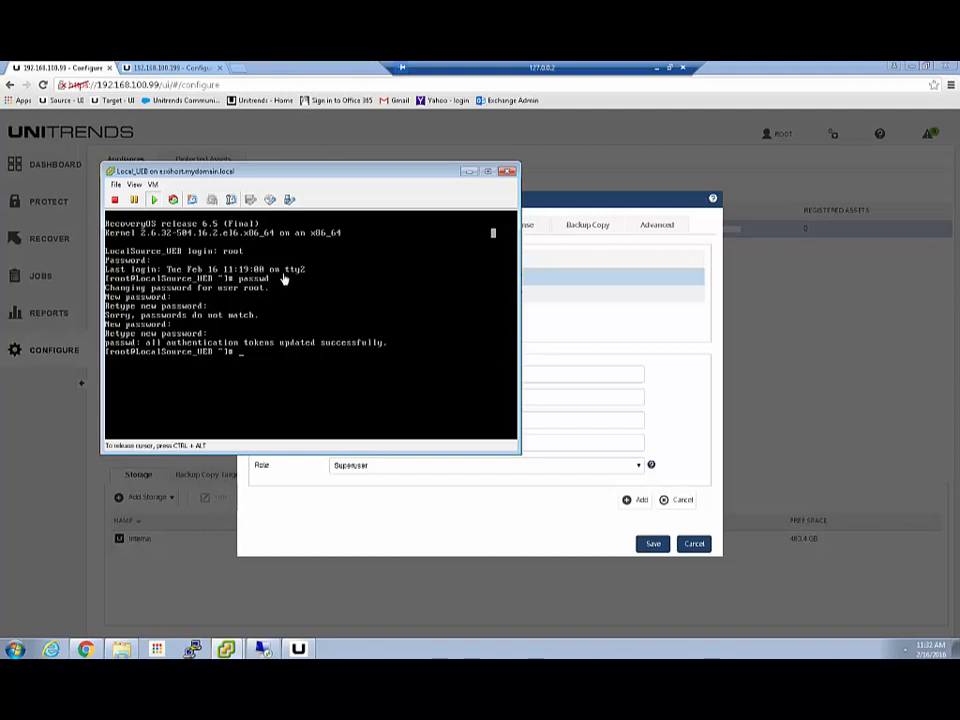
pyautogui.write('exit')
pyautogui.press('Return')
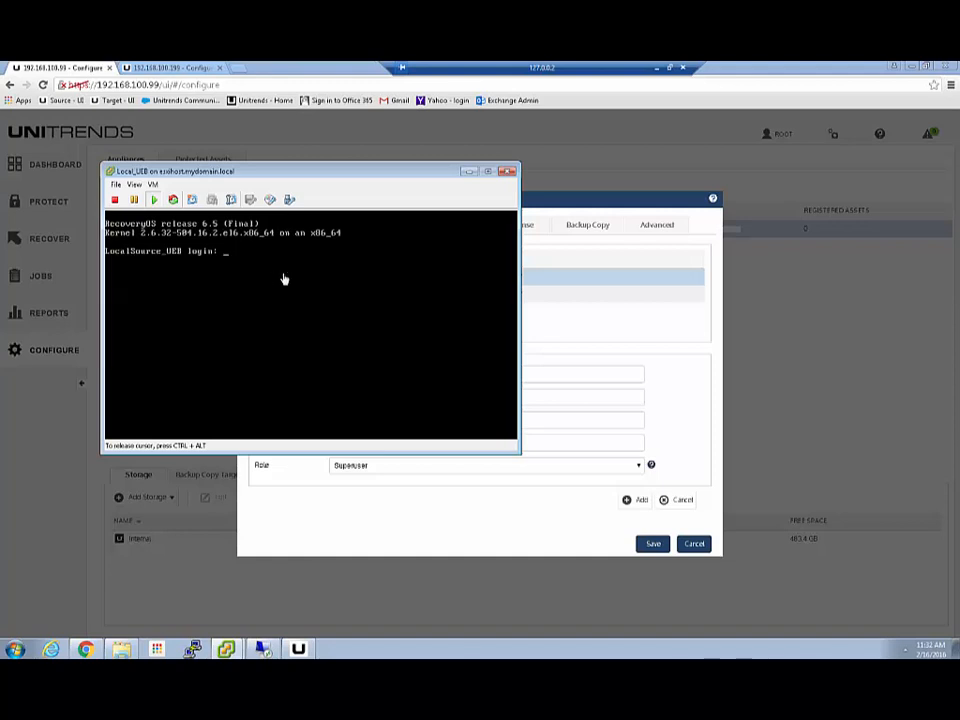
pyautogui.hotkey('alt', 'F1')
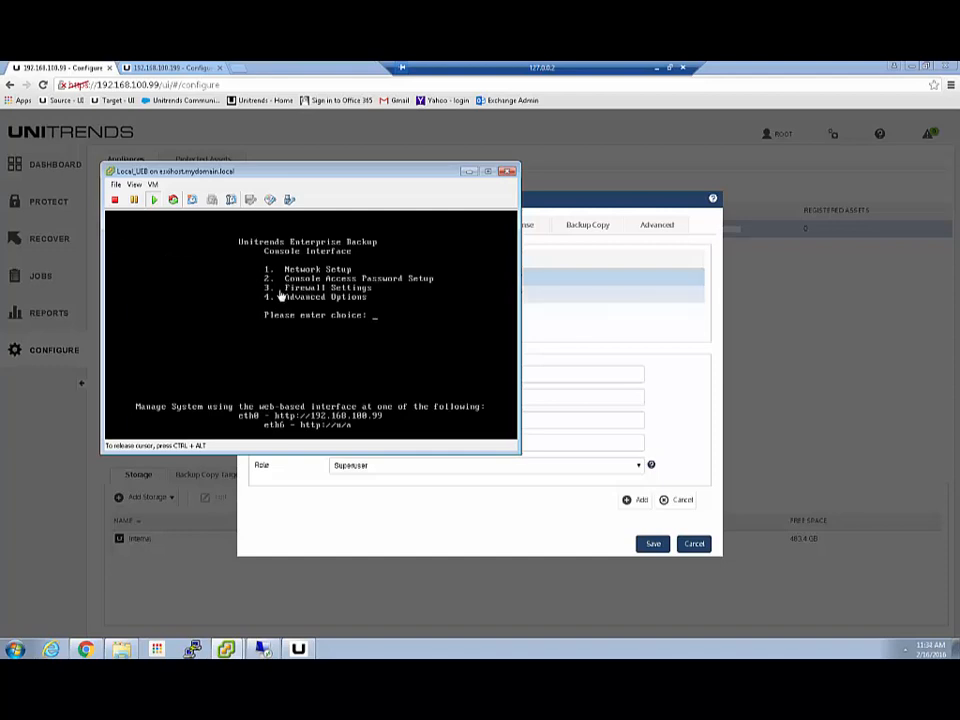
pyautogui.hotkey('ctrl', 'alt')
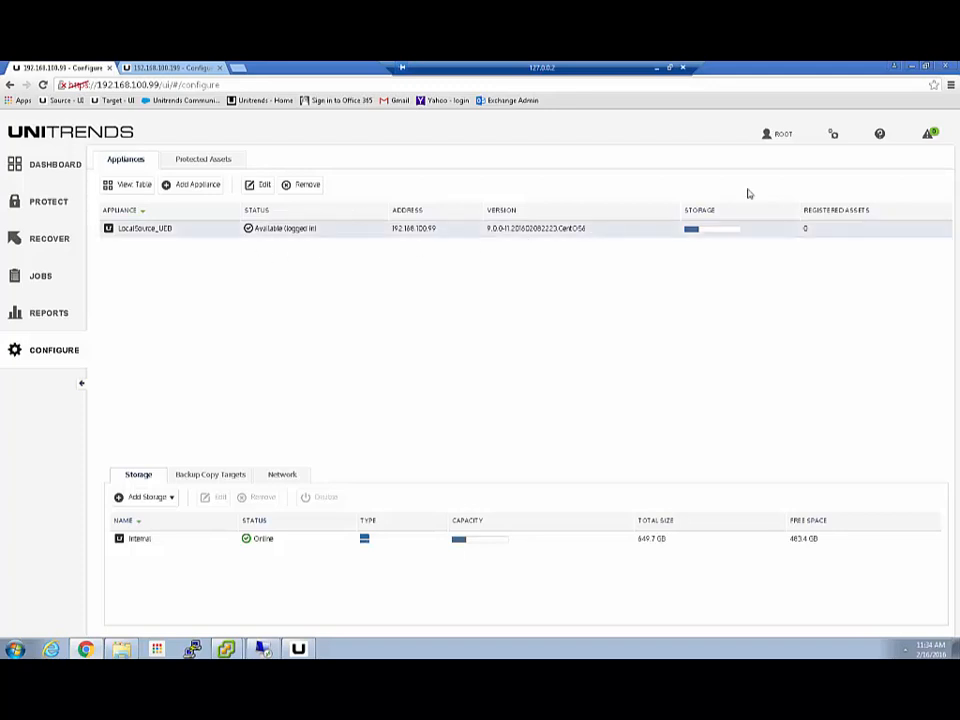
# - Run Check for Updates, close the results, view the empty Protected Assets list, and return to Appliances
pyautogui.click(833, 134)
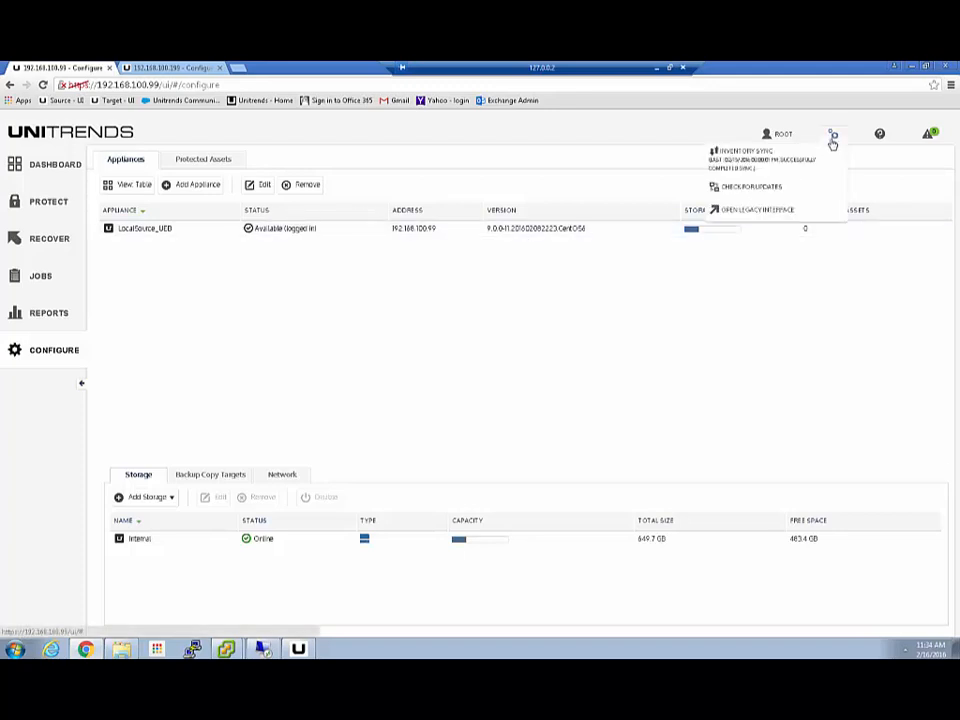
pyautogui.click(743, 194)
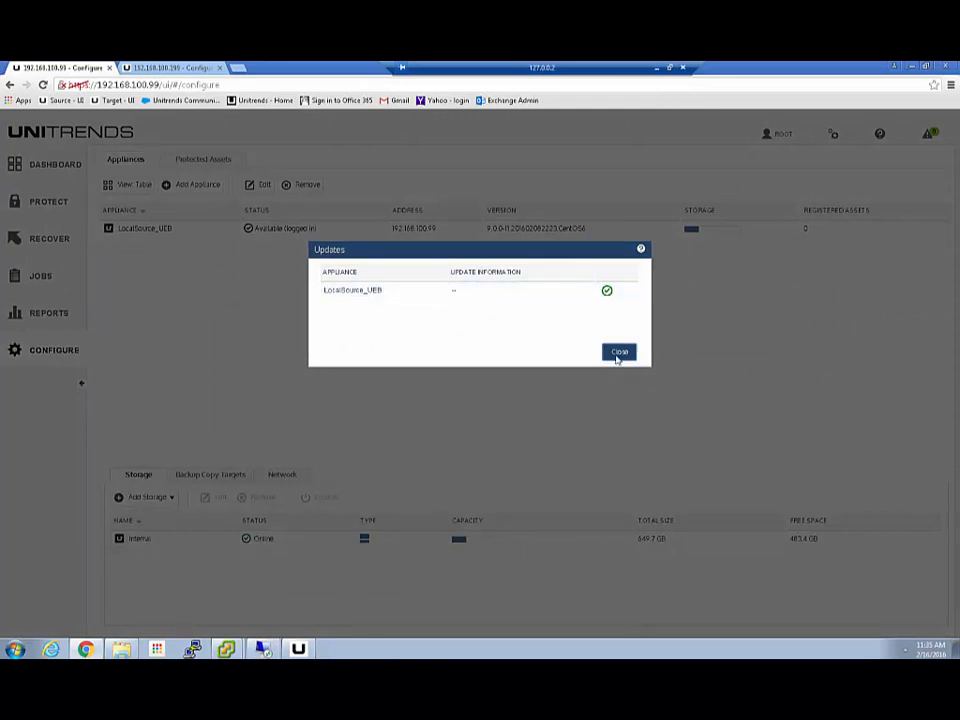
pyautogui.click(620, 353)
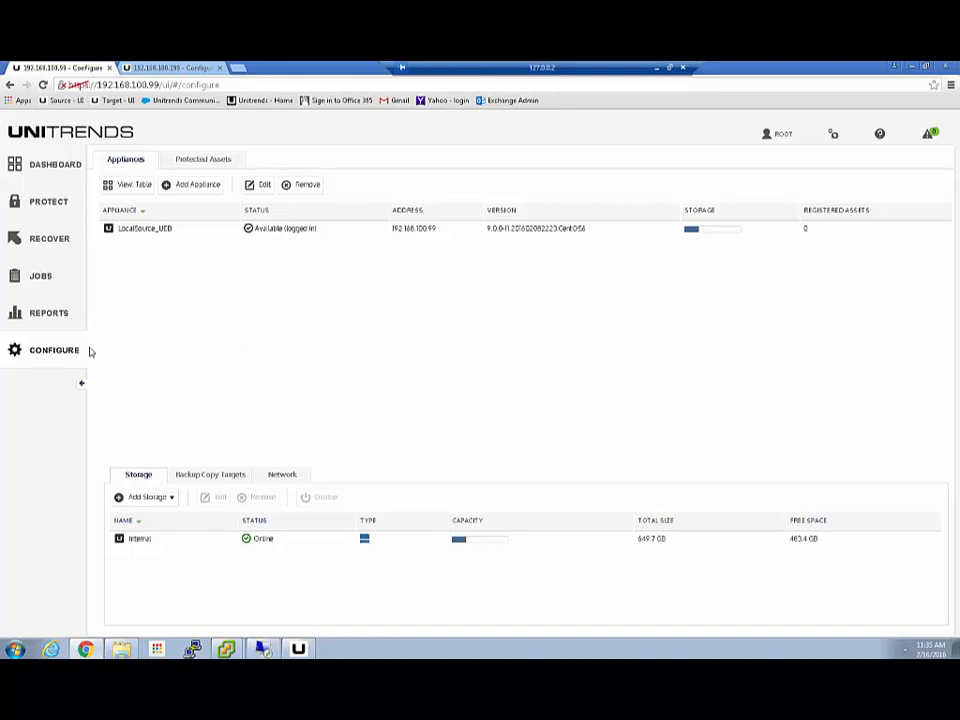
pyautogui.click(214, 162)
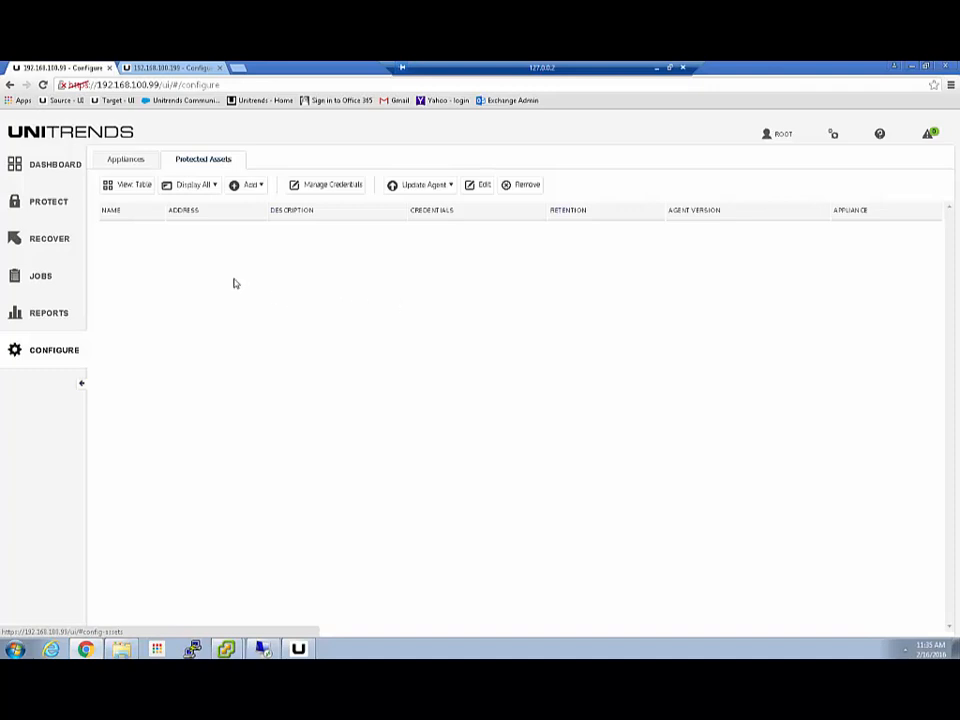
pyautogui.click(118, 163)
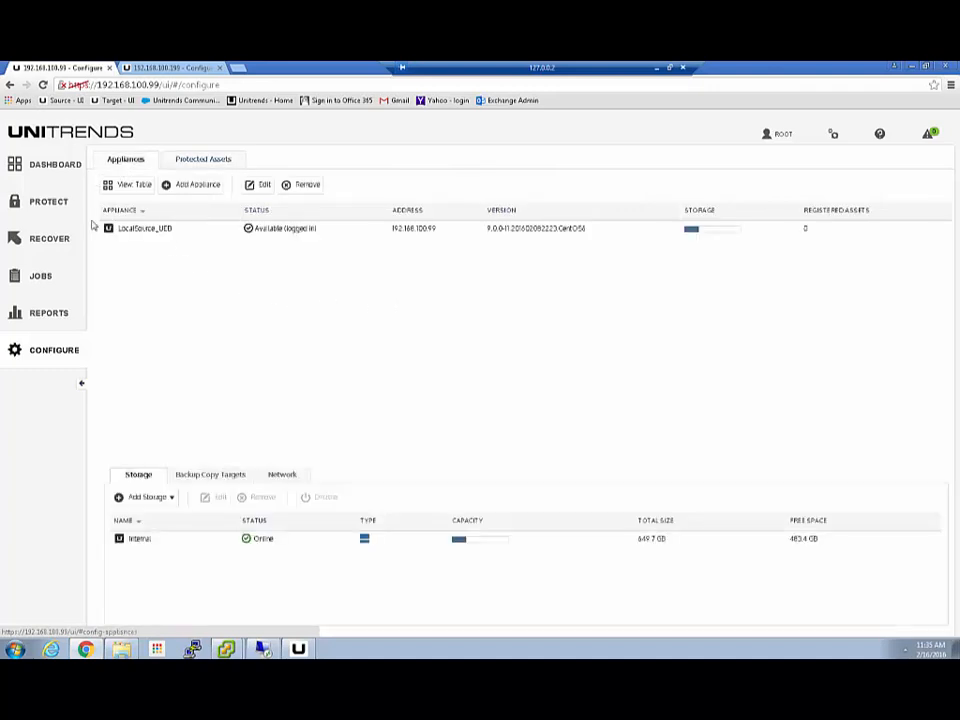